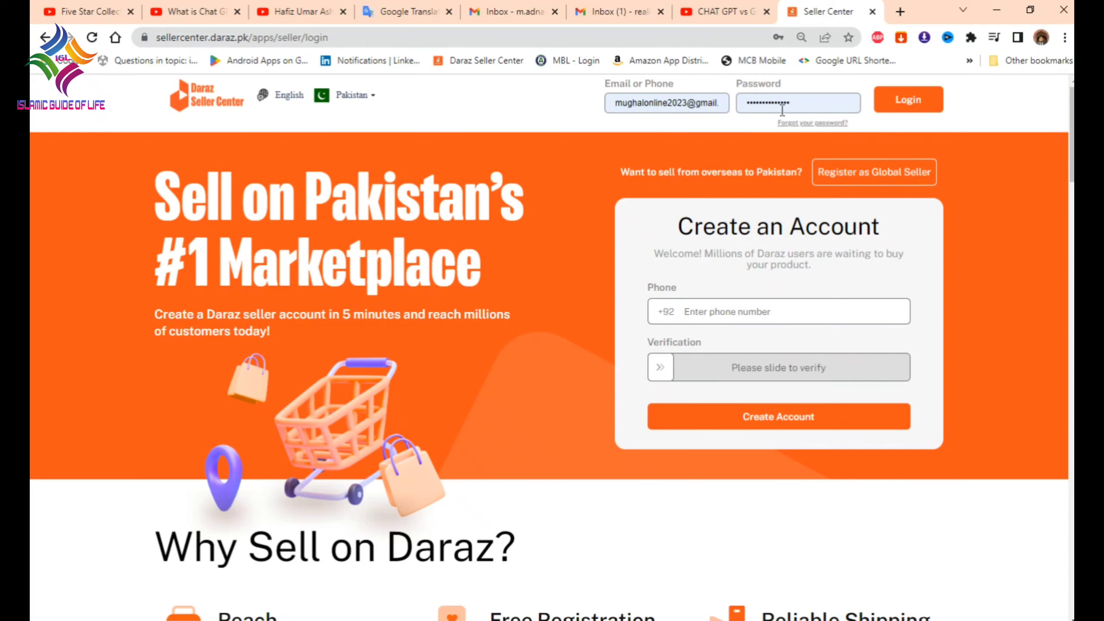
Step: Log in to the seller account with the prefilled credentials and look over the dashboard
click(930, 102)
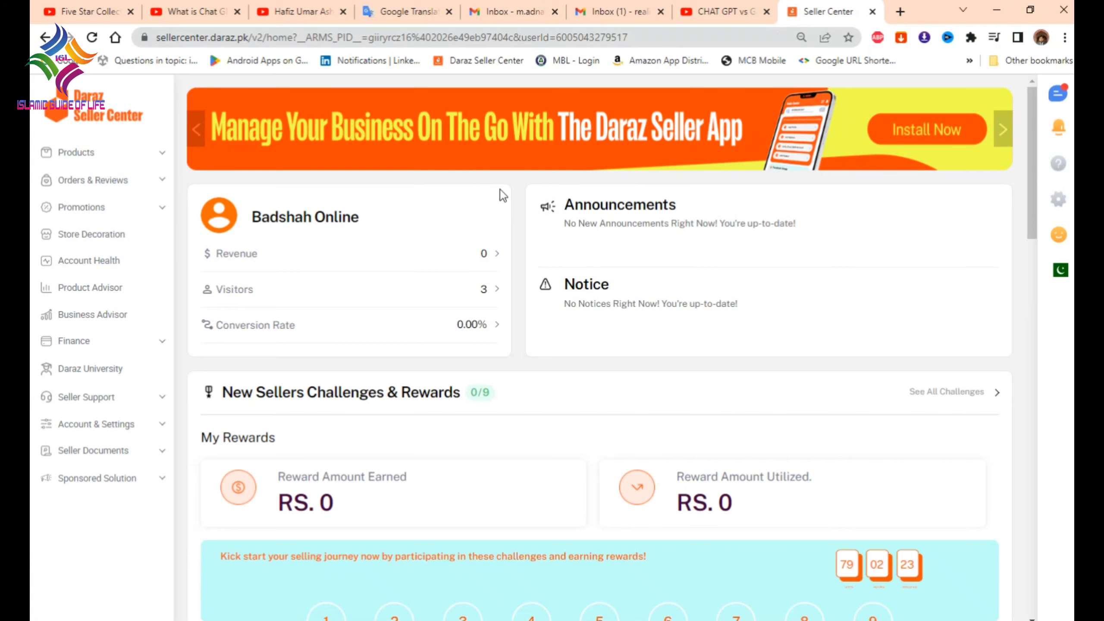
scroll(556, 405, down, 3)
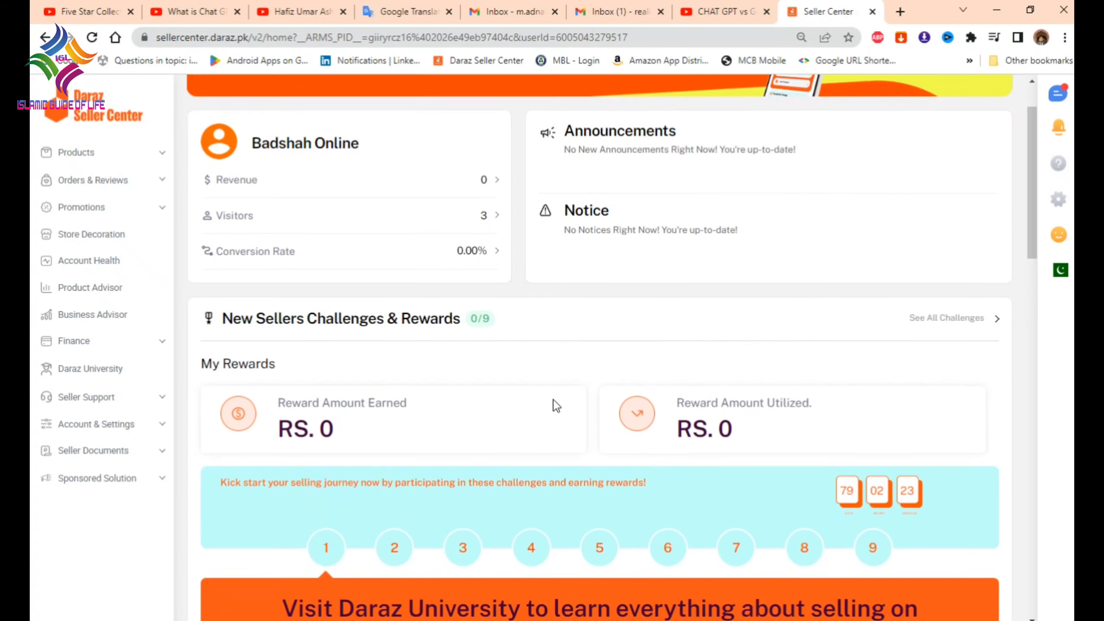
scroll(554, 399, up, 3)
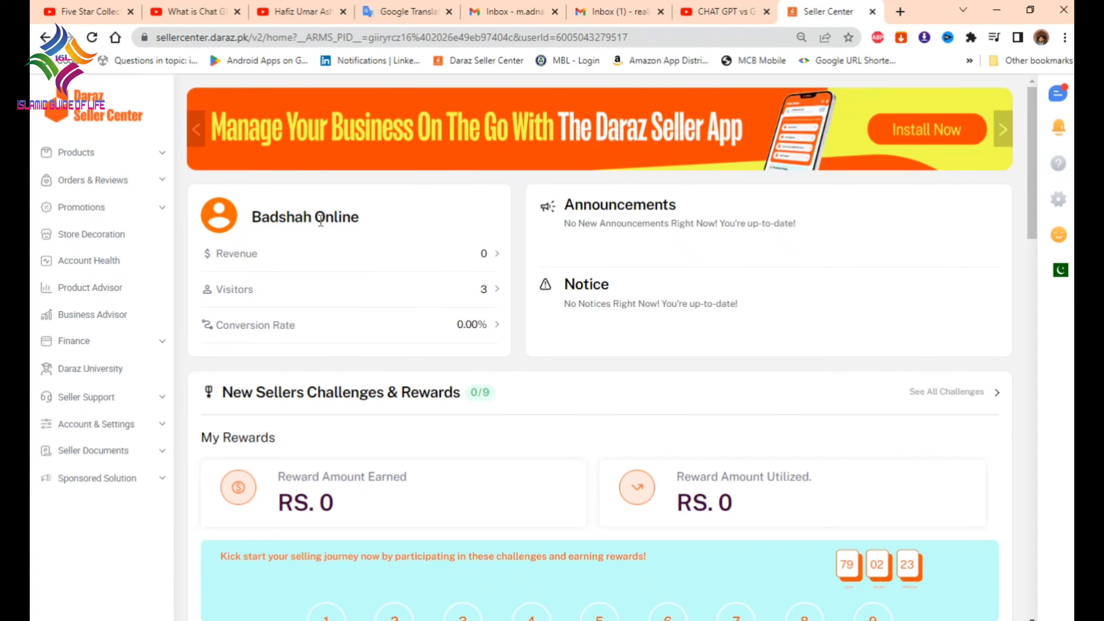
Step: Open the new Add Products form and bring its browser tab to the front
click(110, 154)
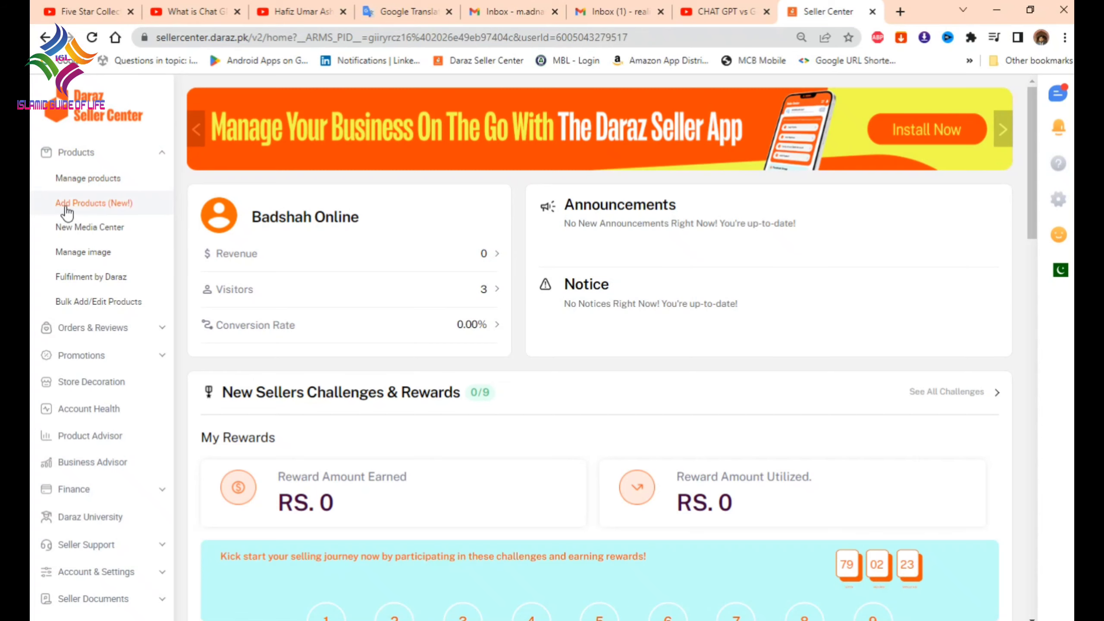
click(95, 205)
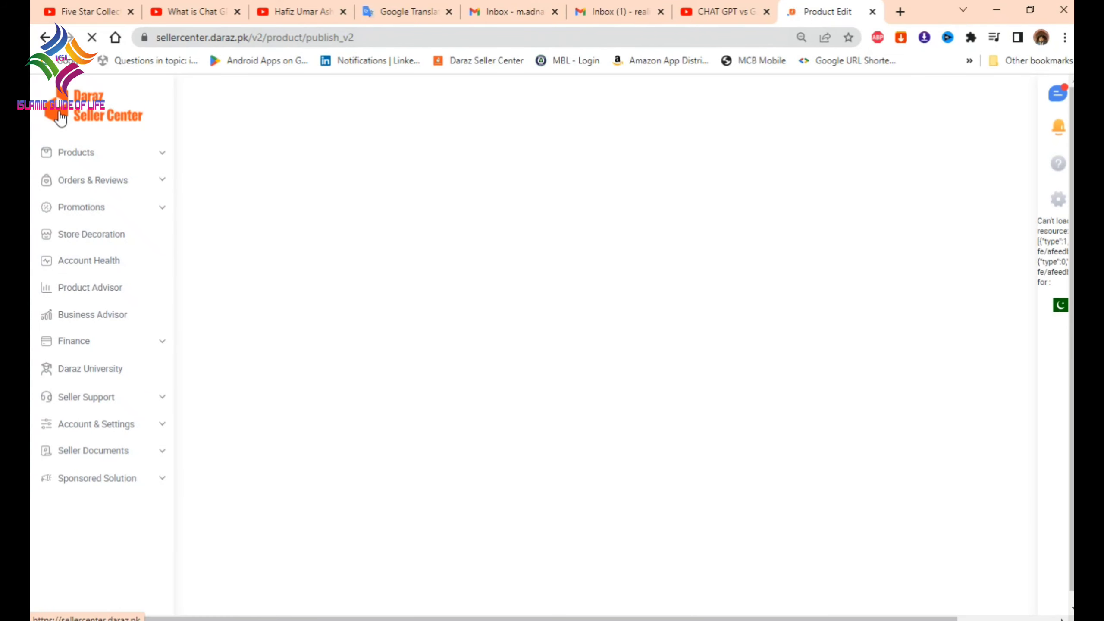
click(61, 118)
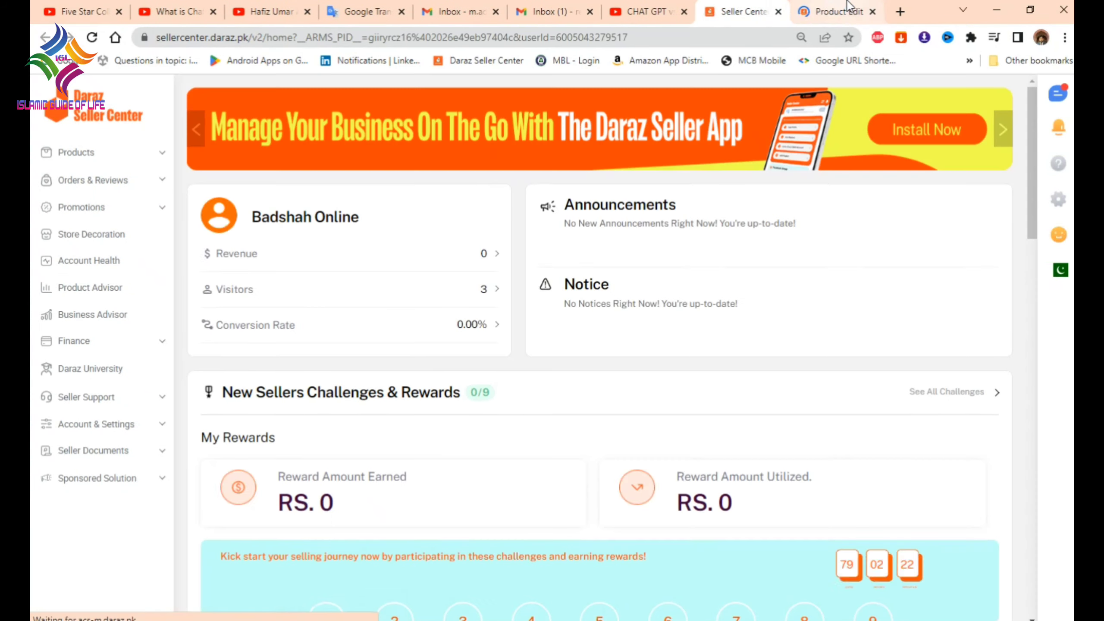
click(848, 6)
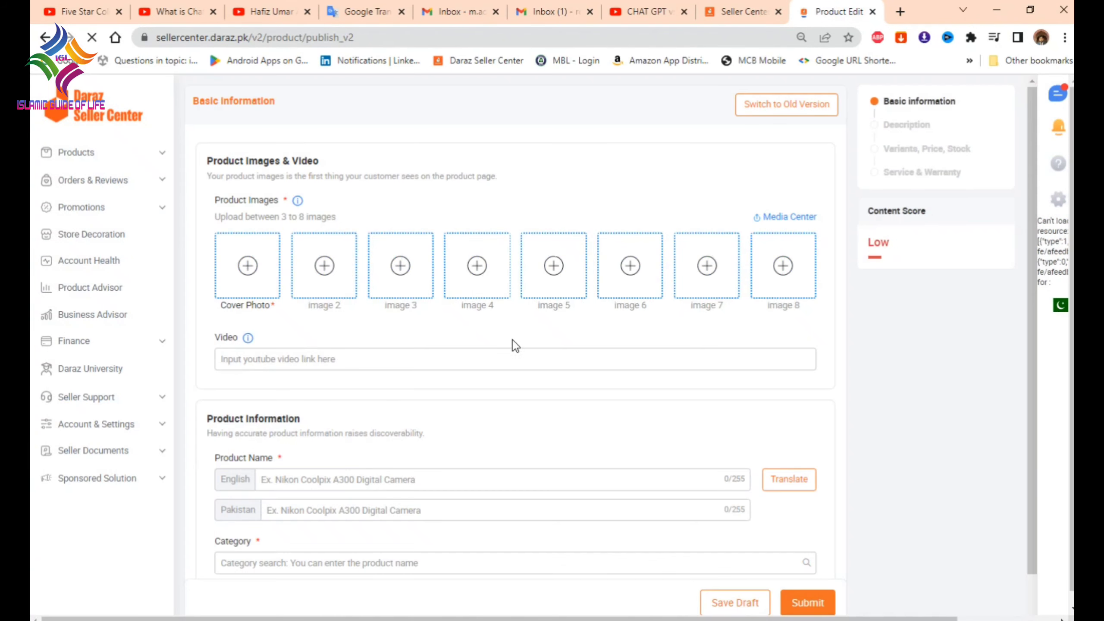
Step: Switch the product form to the old version and reload the page
click(781, 111)
click(618, 382)
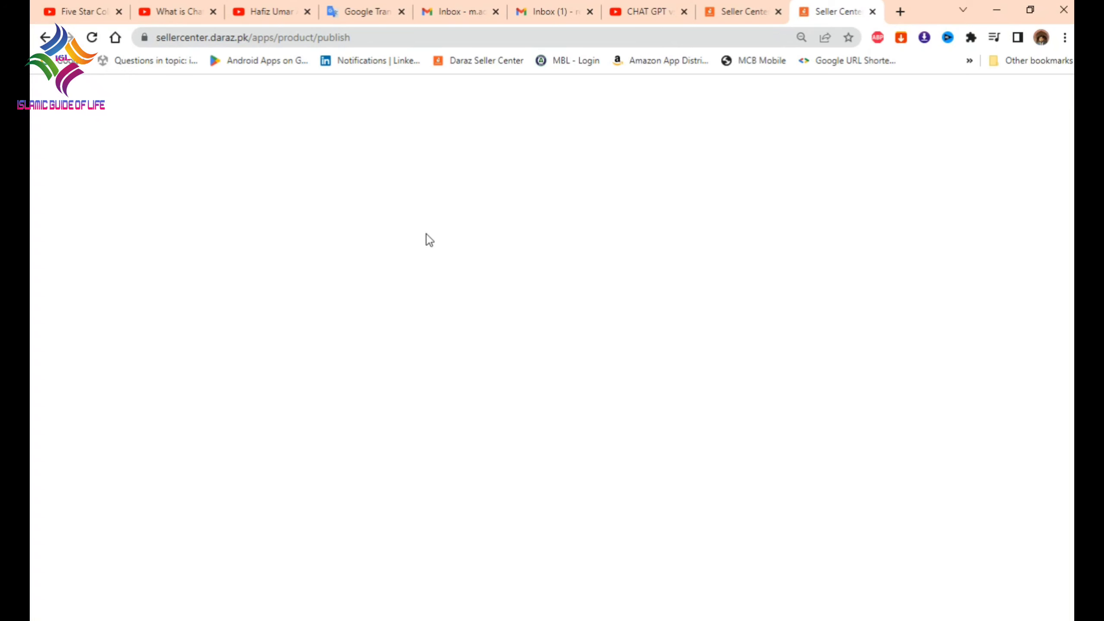
click(93, 38)
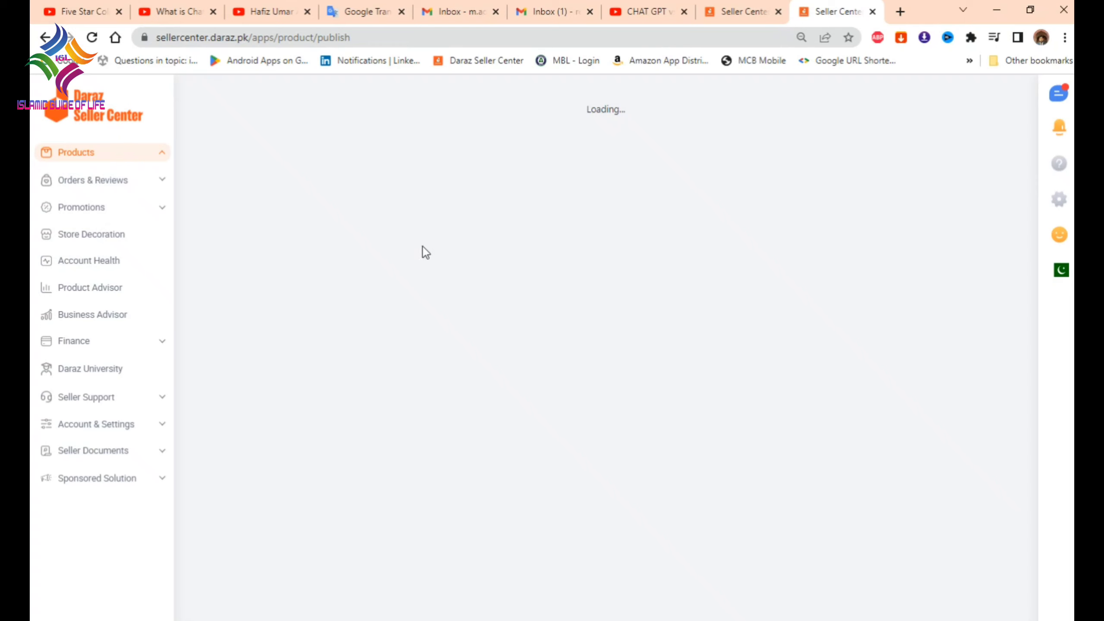
click(92, 38)
Step: Open a second Add Products form from the seller dashboard and switch it to the old version
click(740, 11)
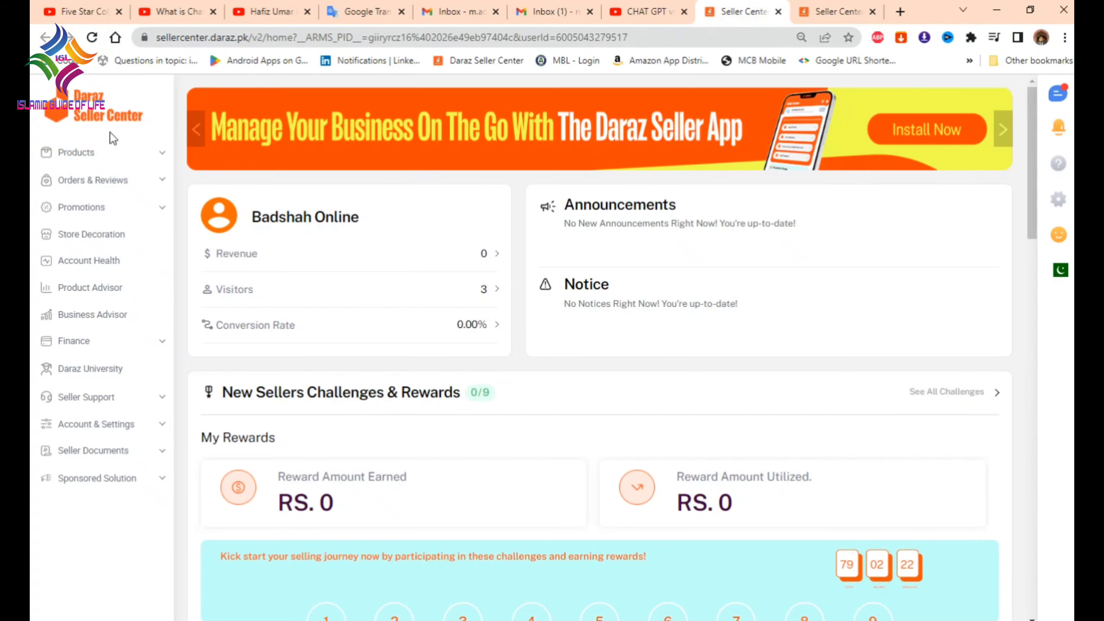
click(136, 185)
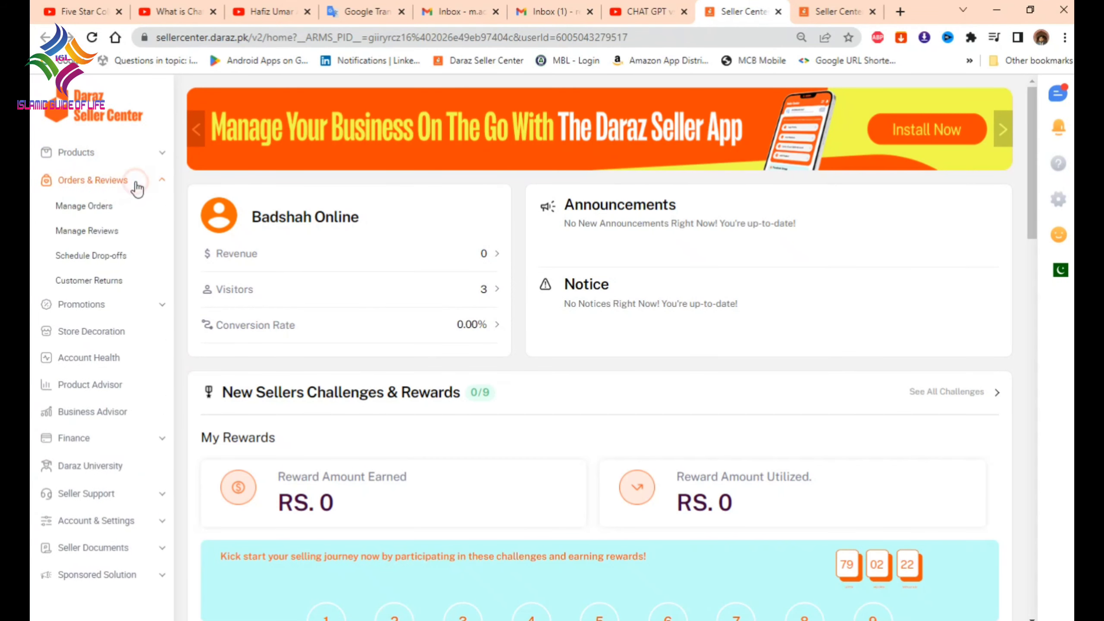
click(114, 154)
click(114, 205)
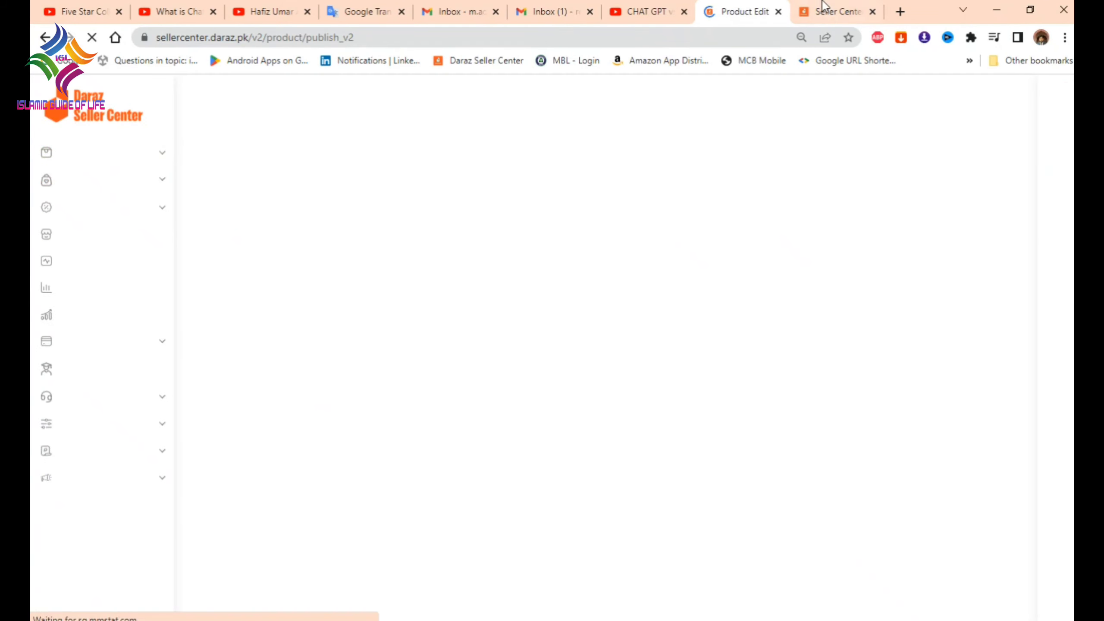
click(815, 6)
click(737, 12)
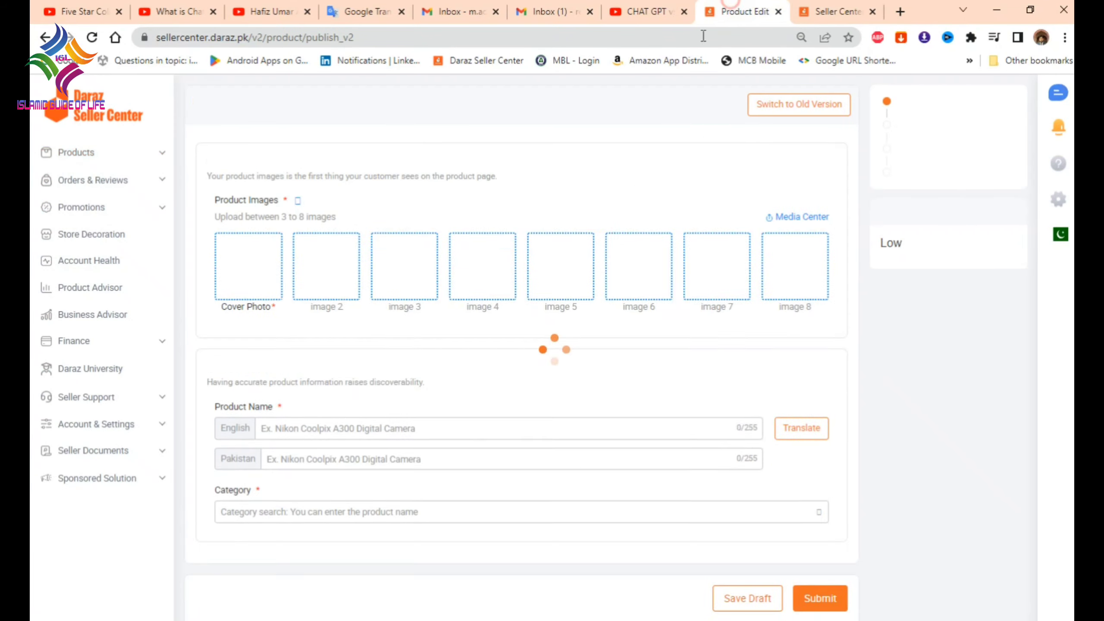
click(790, 110)
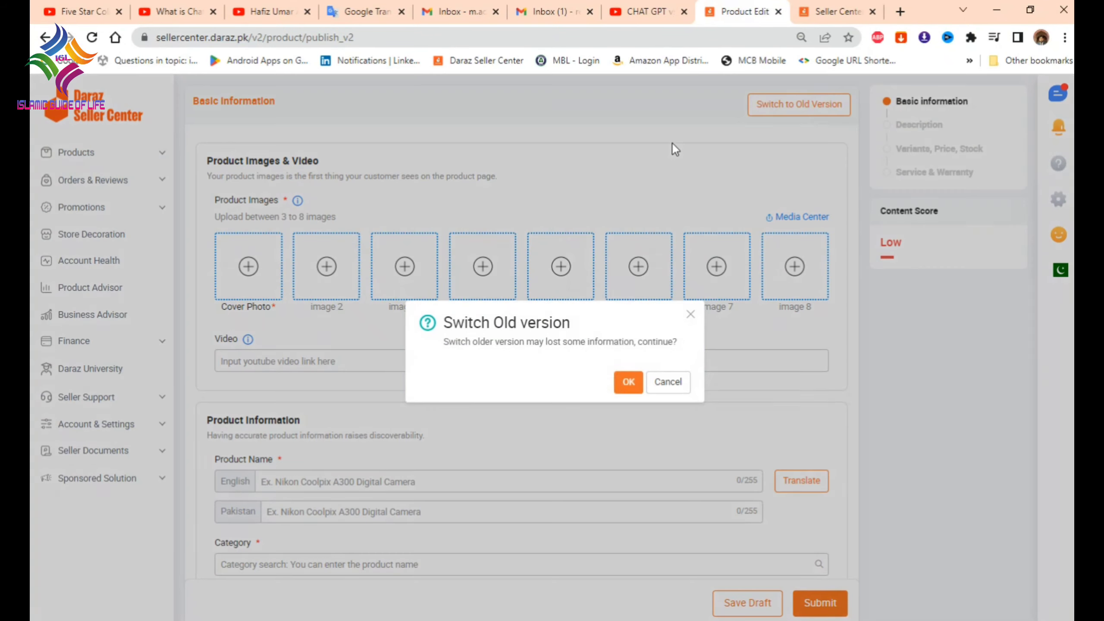
click(625, 381)
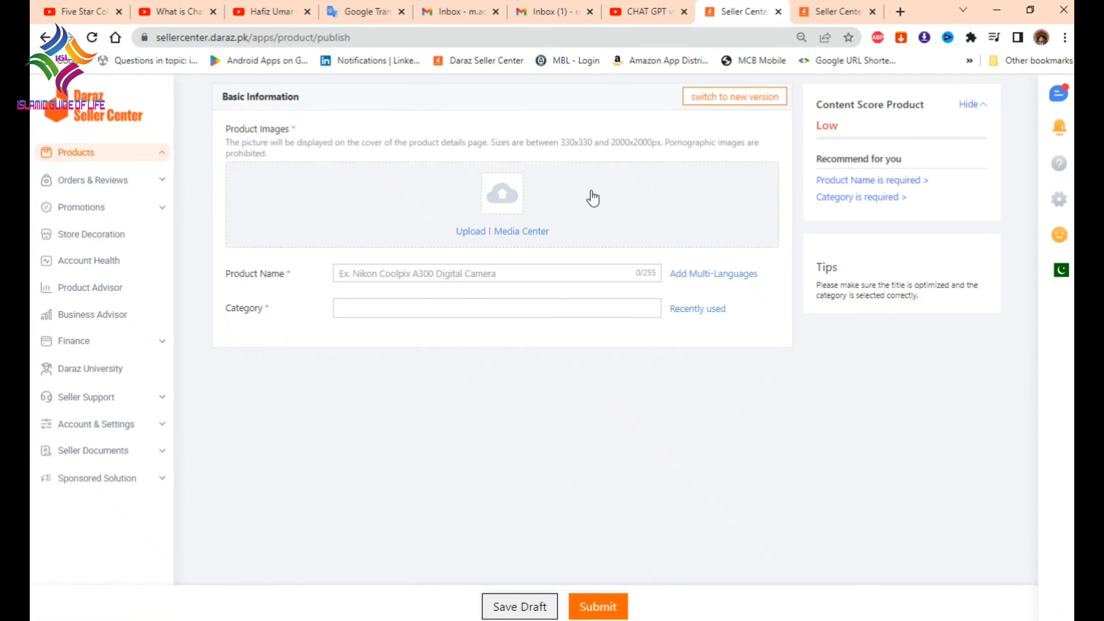
Step: Leave the old-version product form for the seller dashboard, discarding unsaved changes
click(833, 11)
click(96, 115)
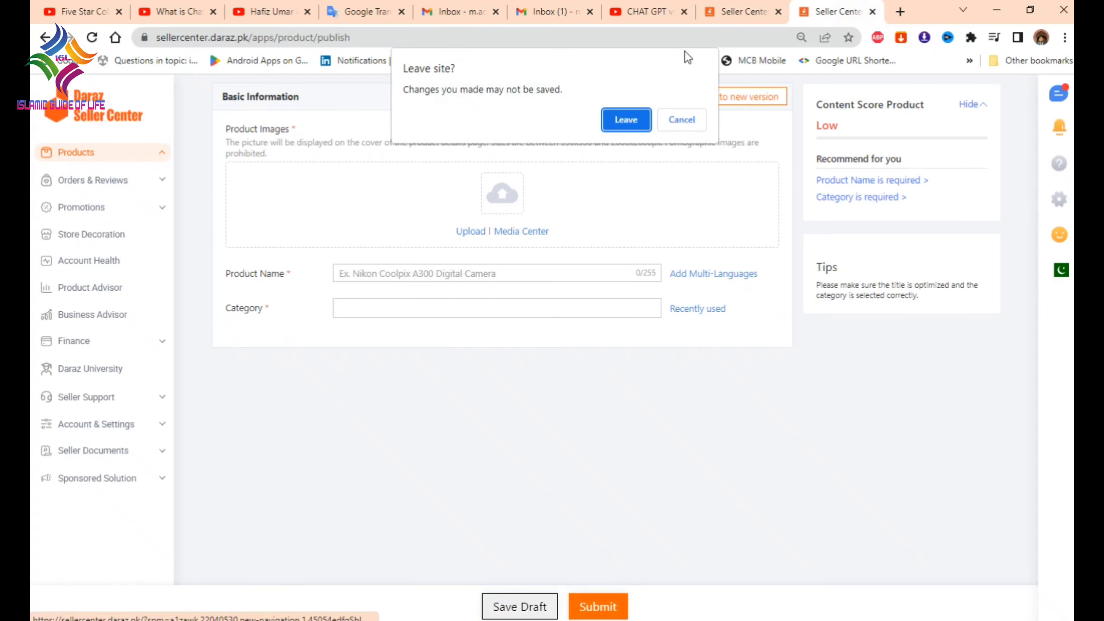
click(604, 129)
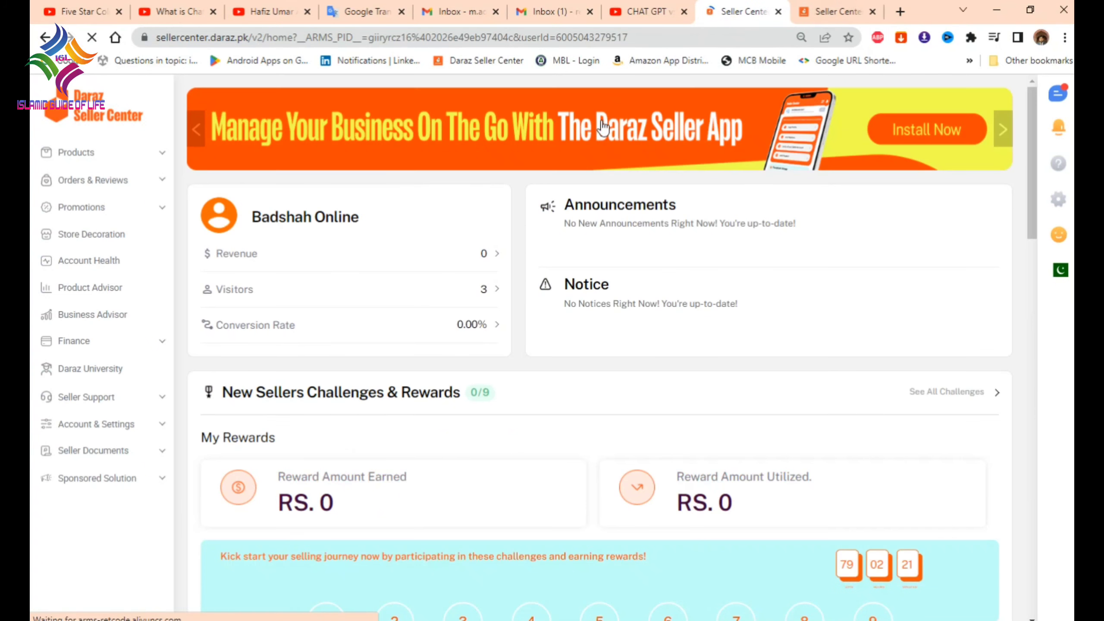
Step: Switch the remaining old-version product form to the new version, confirming the change and leaving the page
click(866, 9)
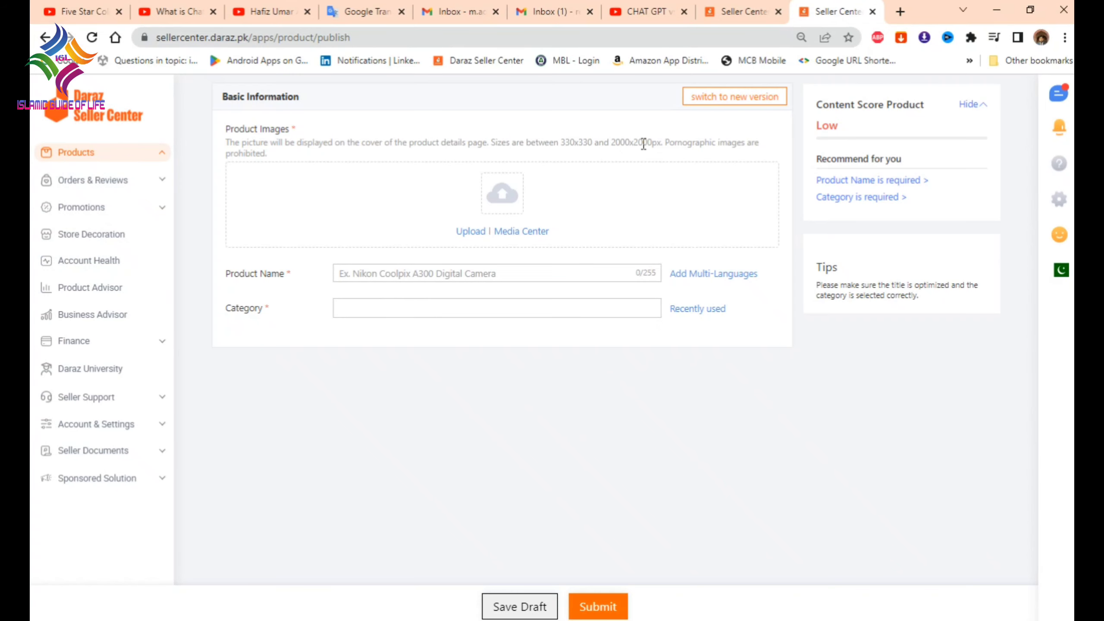
click(747, 101)
click(616, 389)
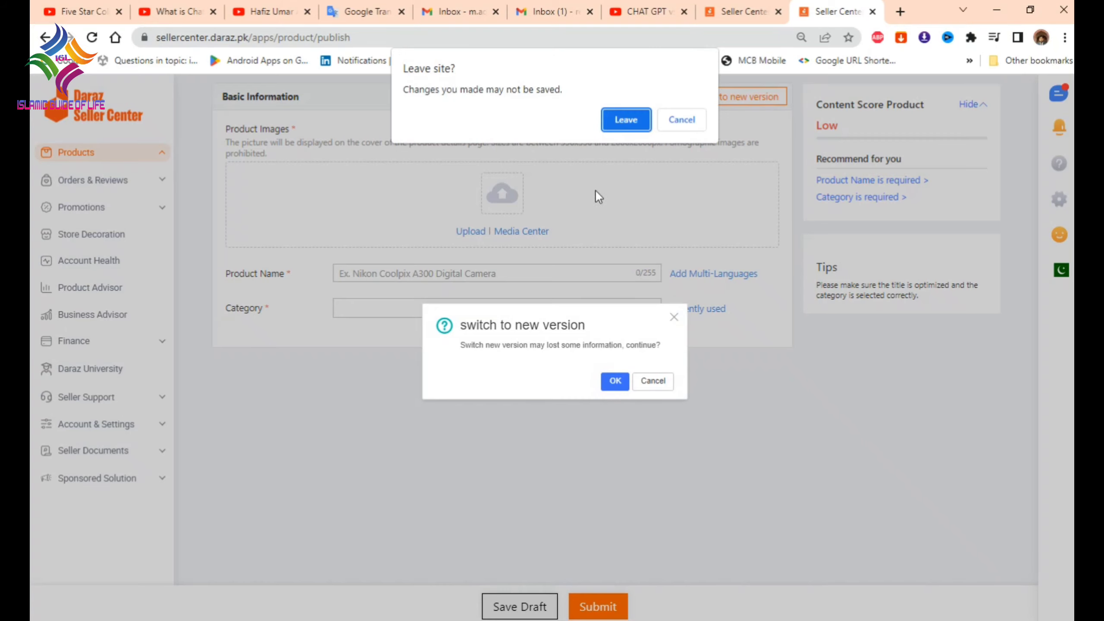
click(621, 117)
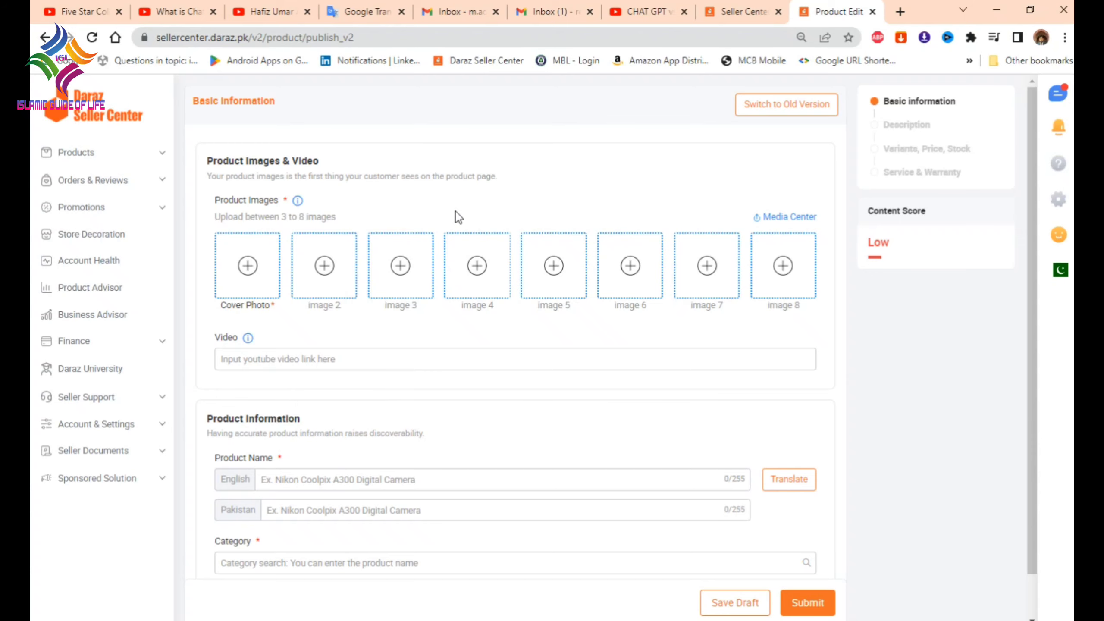
Step: Open the local image upload for the product's cover photo and dismiss the file picker
click(243, 272)
click(534, 244)
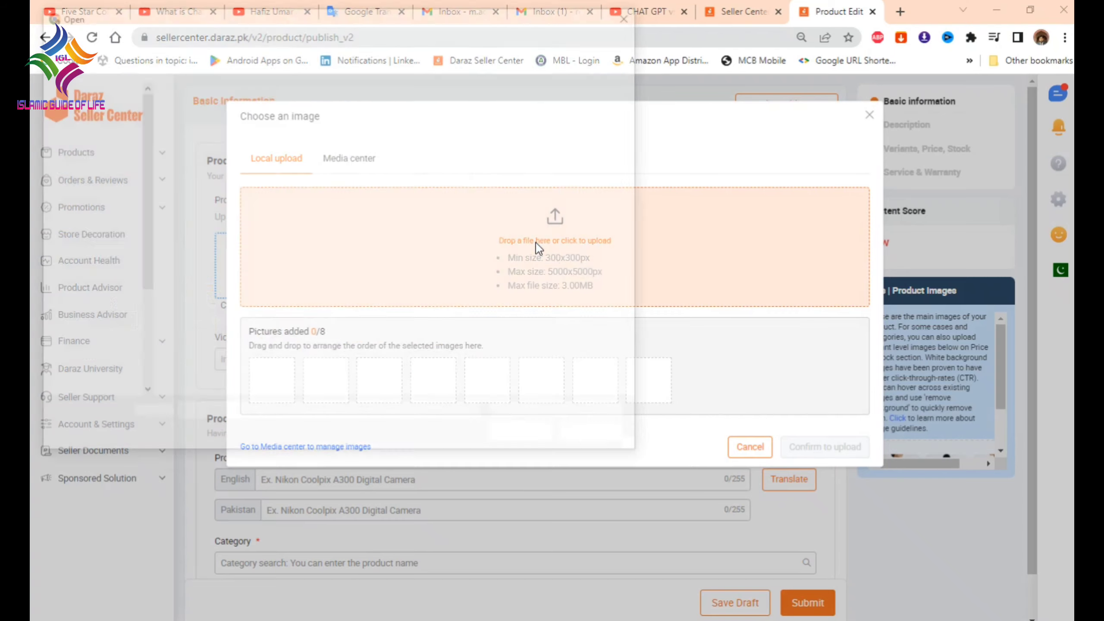
click(599, 437)
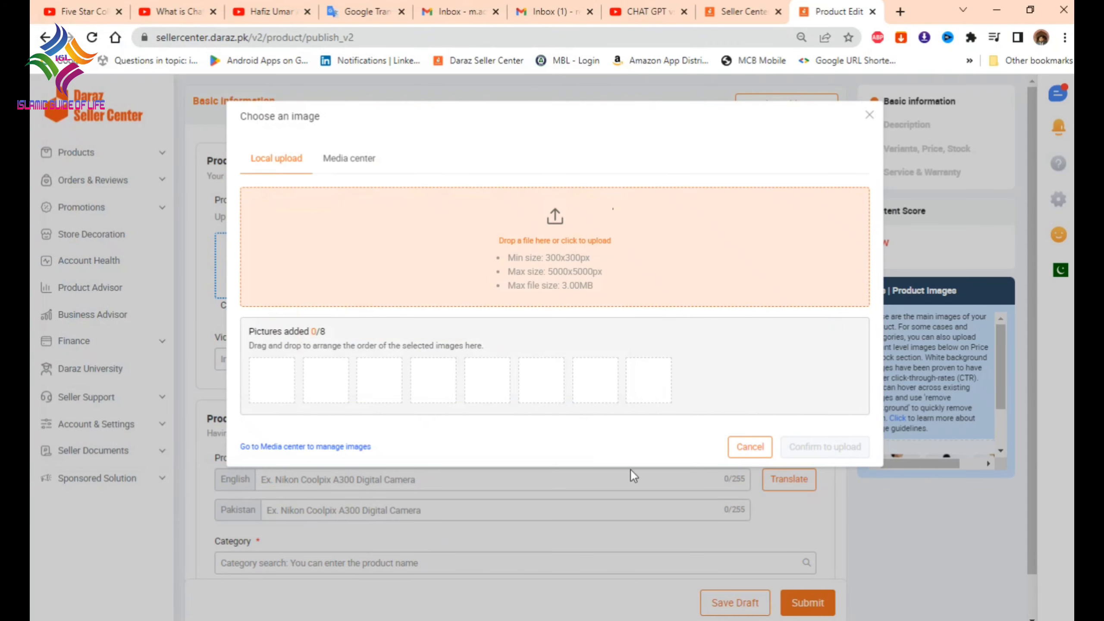
Step: Switch to the 18-Music Handfree folder in File Explorer and refresh its contents
mouse_move(468, 620)
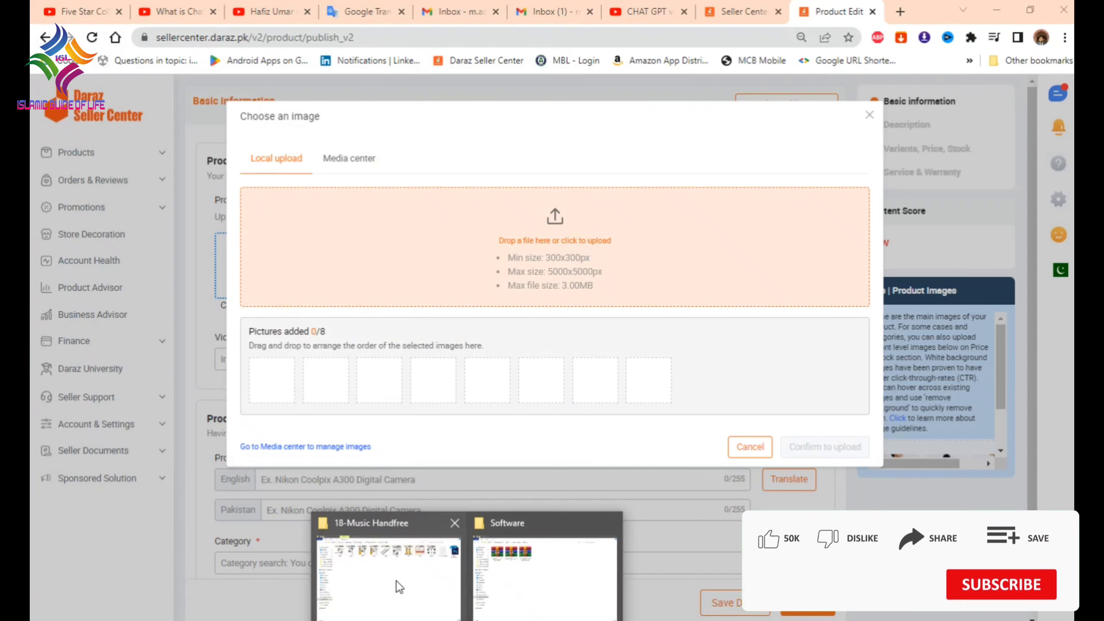
click(609, 520)
click(438, 539)
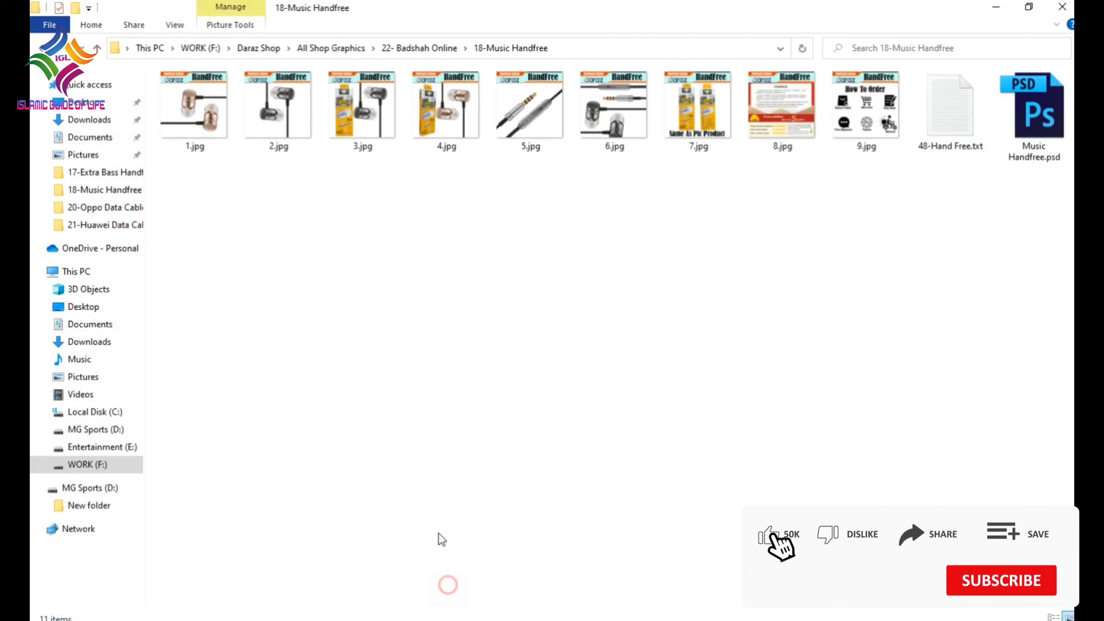
right_click(449, 261)
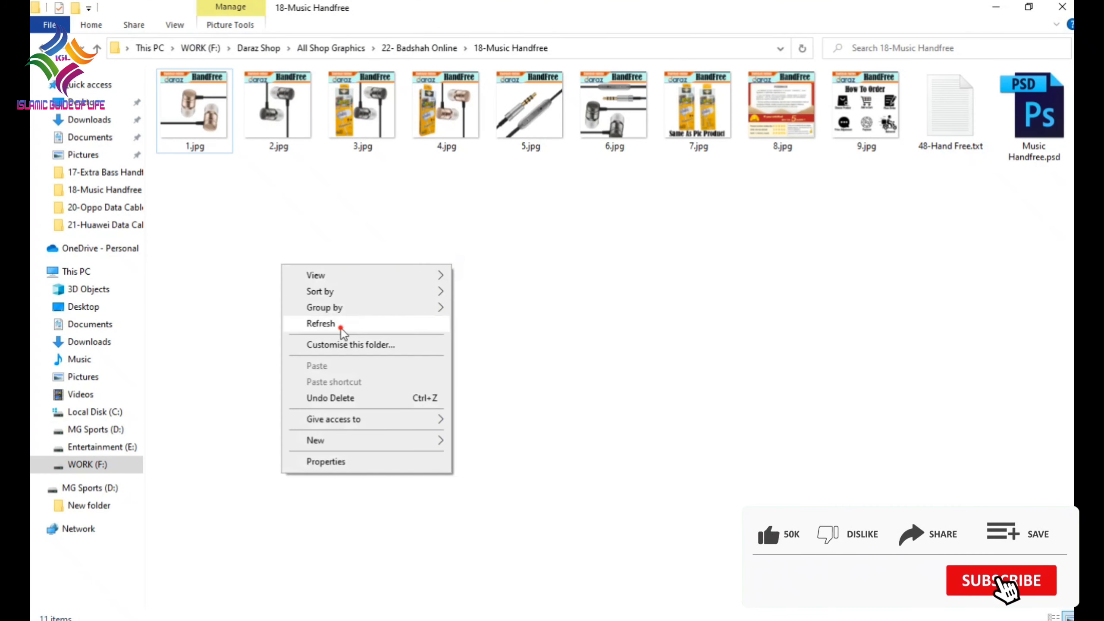
right_click(420, 249)
click(327, 319)
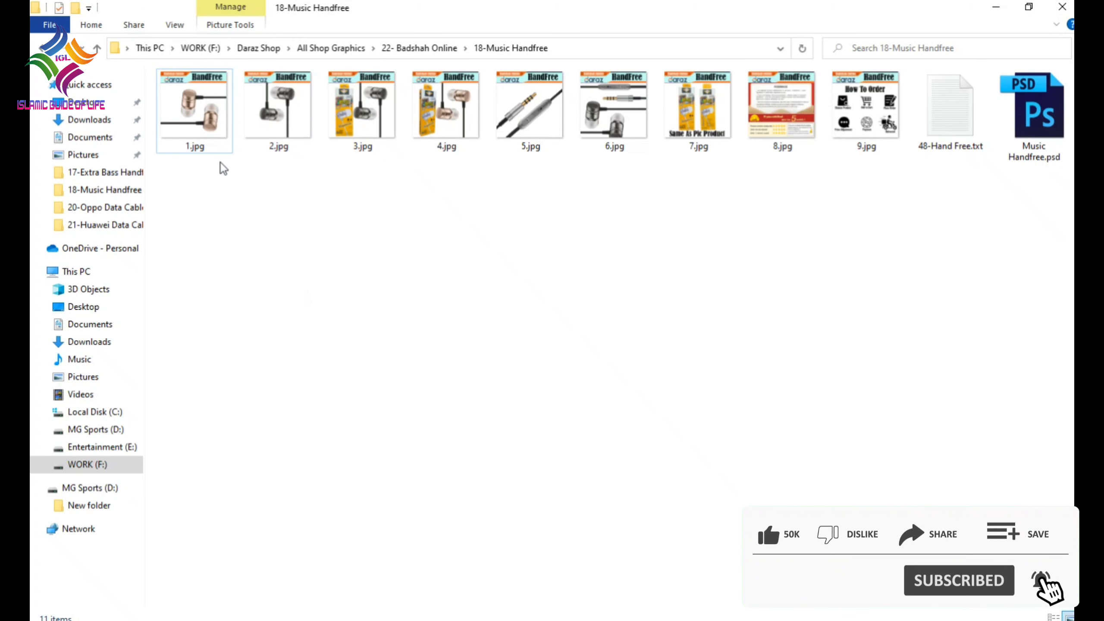
Step: Select 1.jpg through 9.jpg except 3.jpg and 6.jpg, and add them to the product image upload in Chrome
click(188, 117)
shift+click(875, 106)
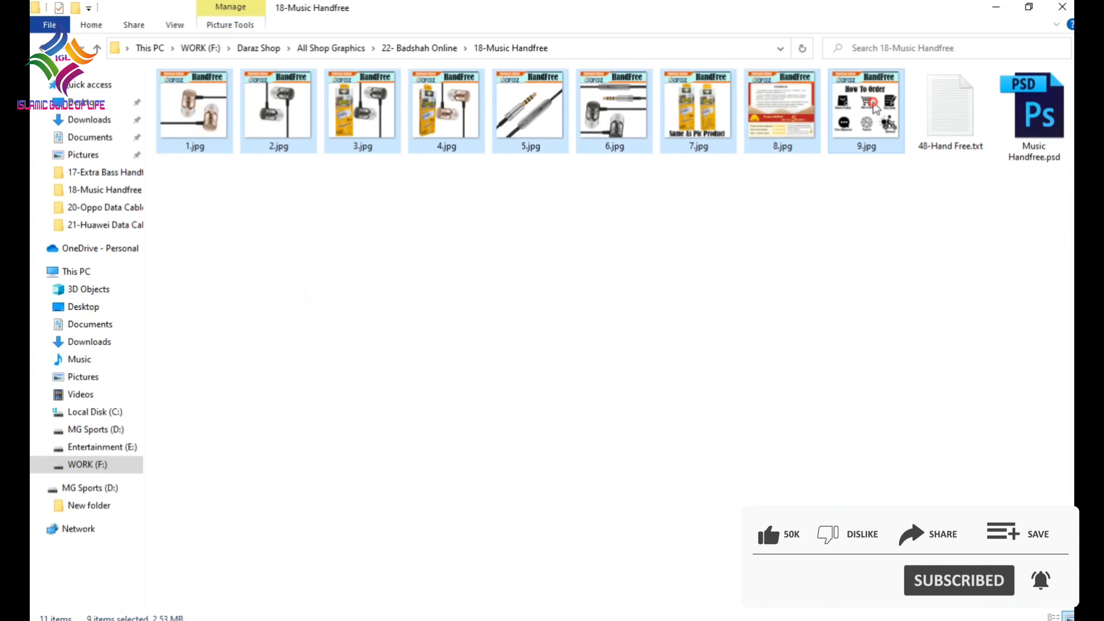
ctrl+click(357, 125)
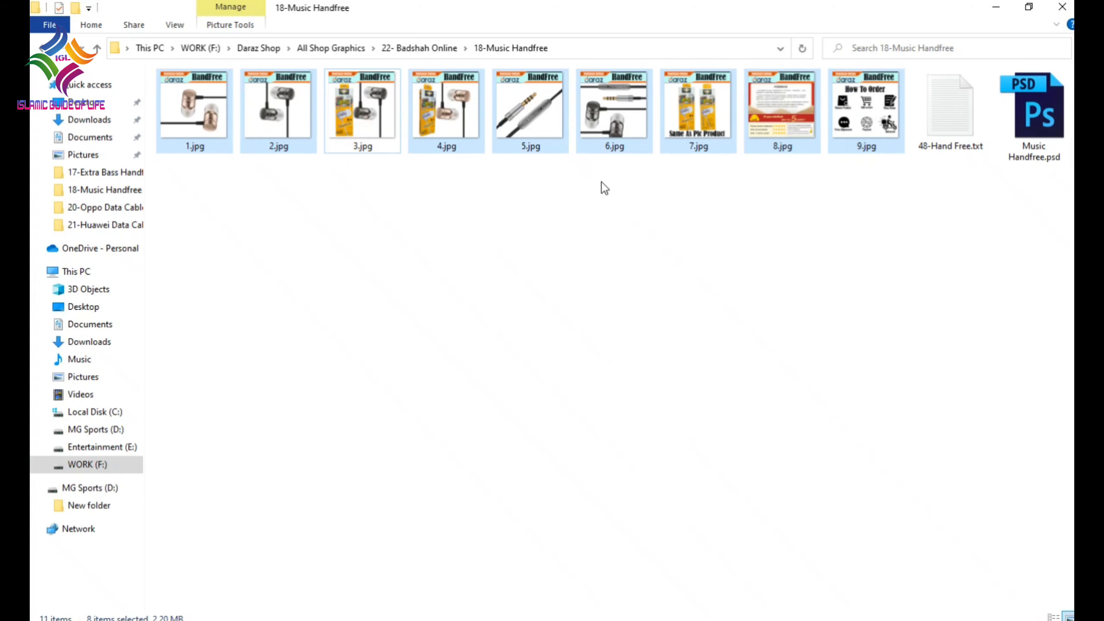
ctrl+click(616, 131)
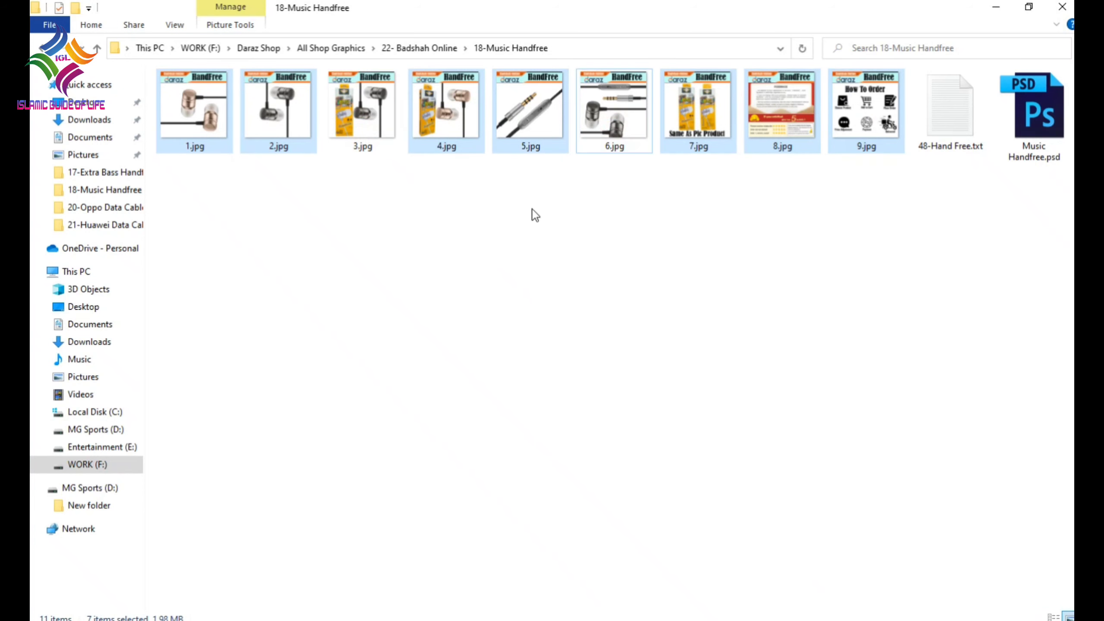
drag(441, 123, 569, 259)
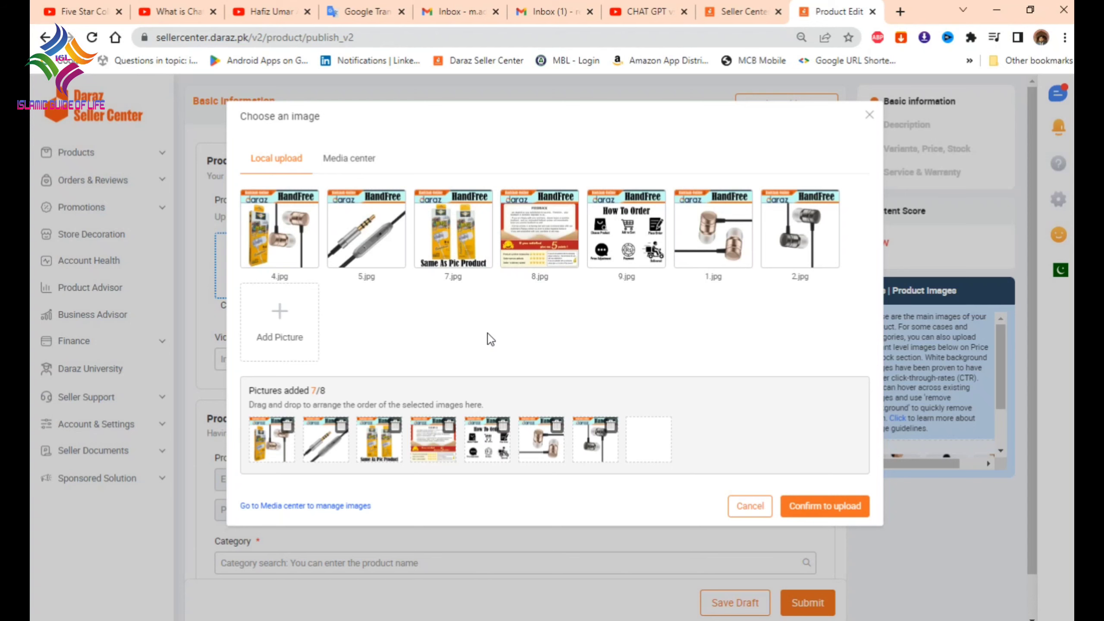
Step: Reorder the added pictures with 2.jpg fourth, 1.jpg fifth, 8.jpg sixth and 9.jpg last, and confirm the upload
drag(435, 445, 585, 442)
drag(488, 442, 611, 443)
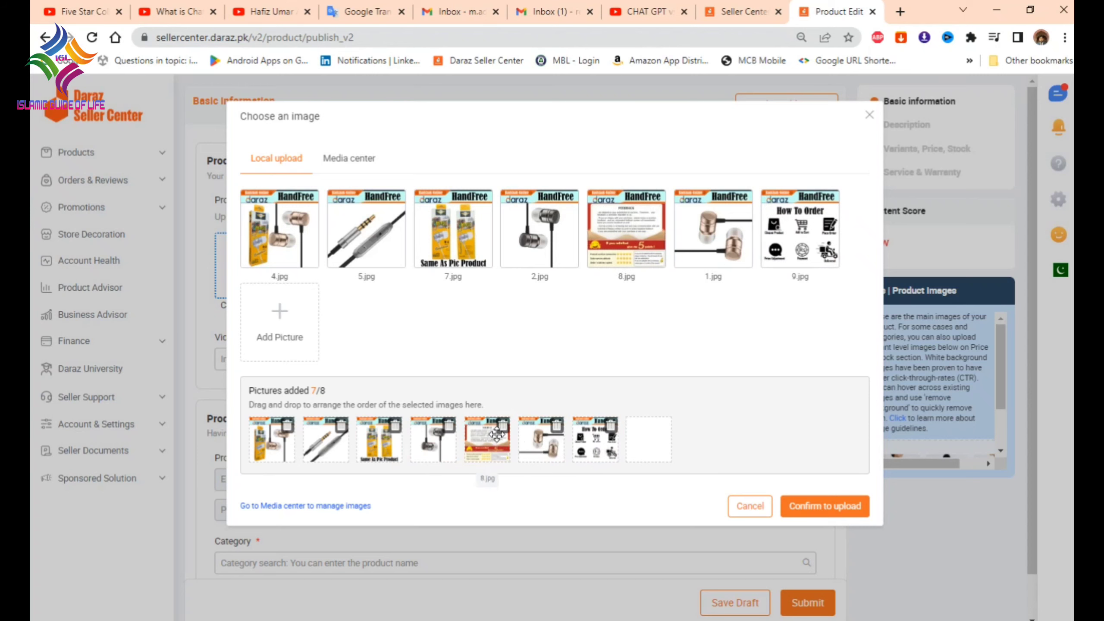
drag(488, 441, 561, 434)
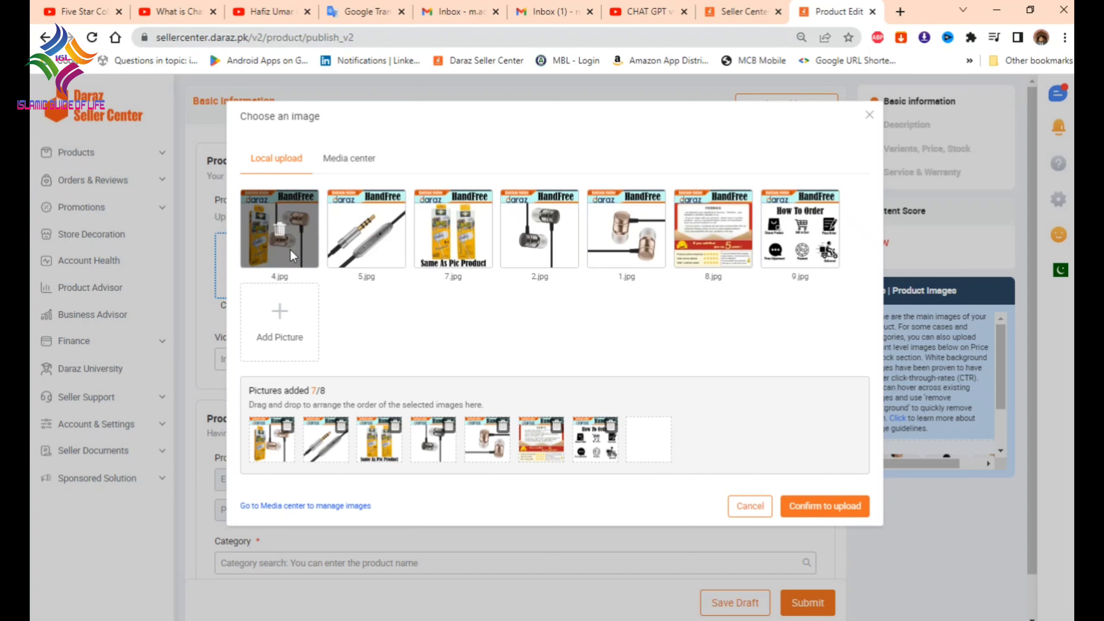
click(834, 506)
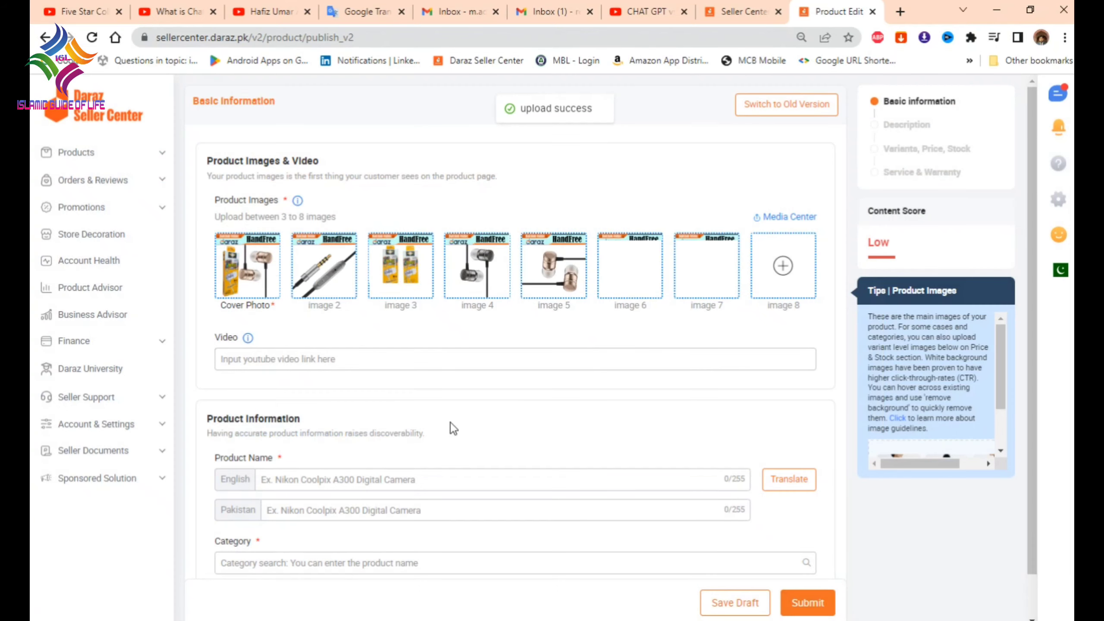
Step: Switch to 48-Hand Free.txt in Notepad and copy the first title, "High Quality Deep Sound for All Phones Handfree"
scroll(450, 429, down, 1)
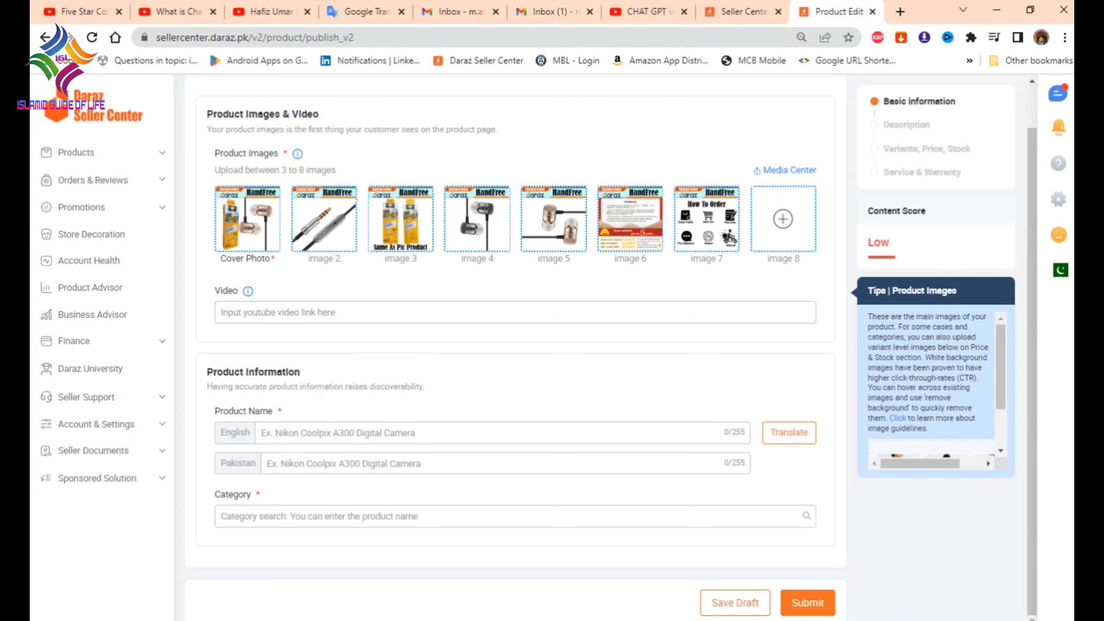
click(649, 620)
scroll(259, 274, up, 1)
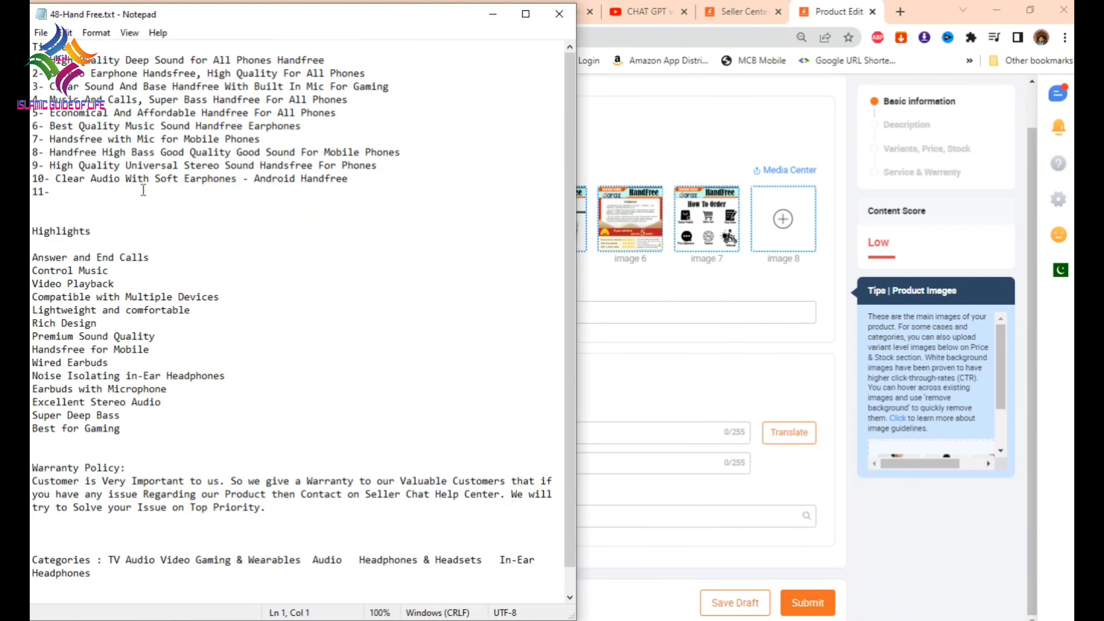
drag(50, 60, 327, 61)
key(ctrl+c)
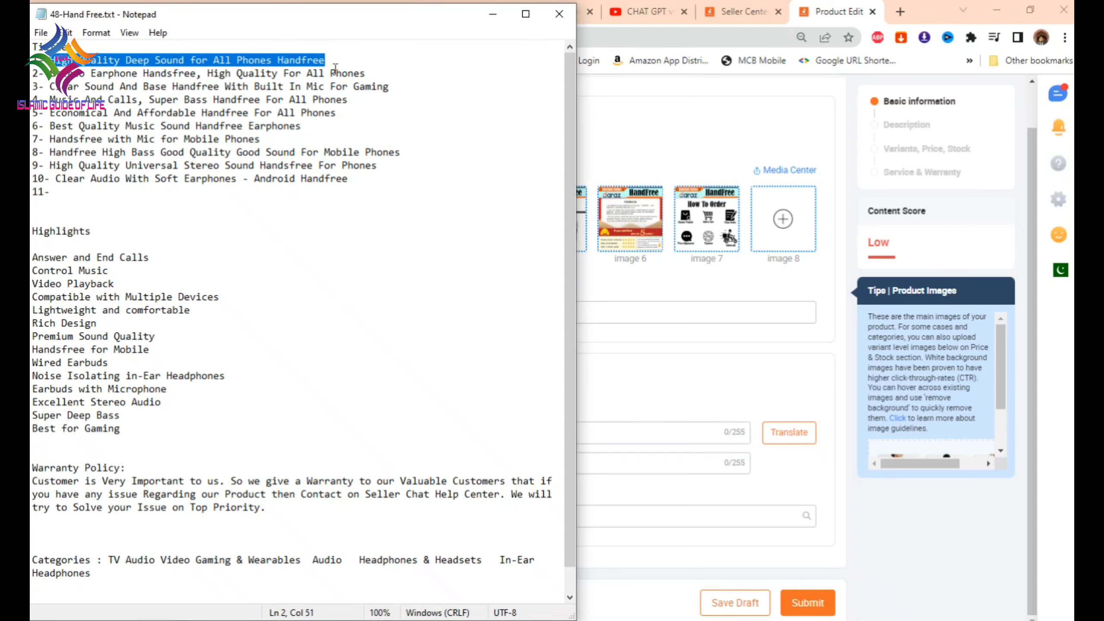
Step: Return to Chrome, paste the copied title as the English product name and translate it into the Pakistan name field
click(677, 394)
click(468, 442)
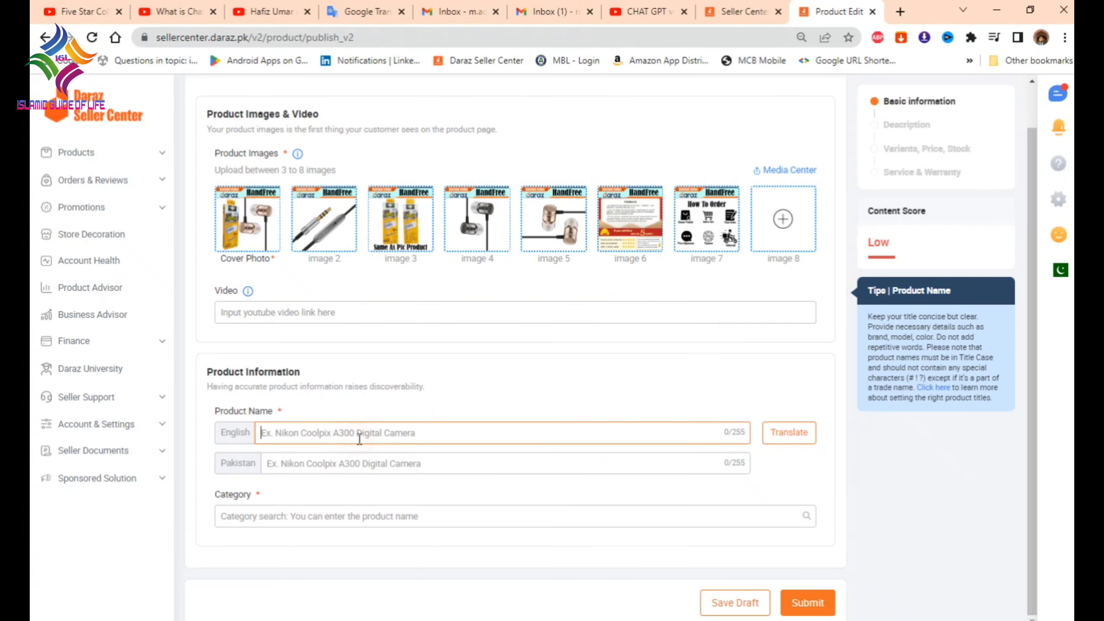
key(ctrl+v)
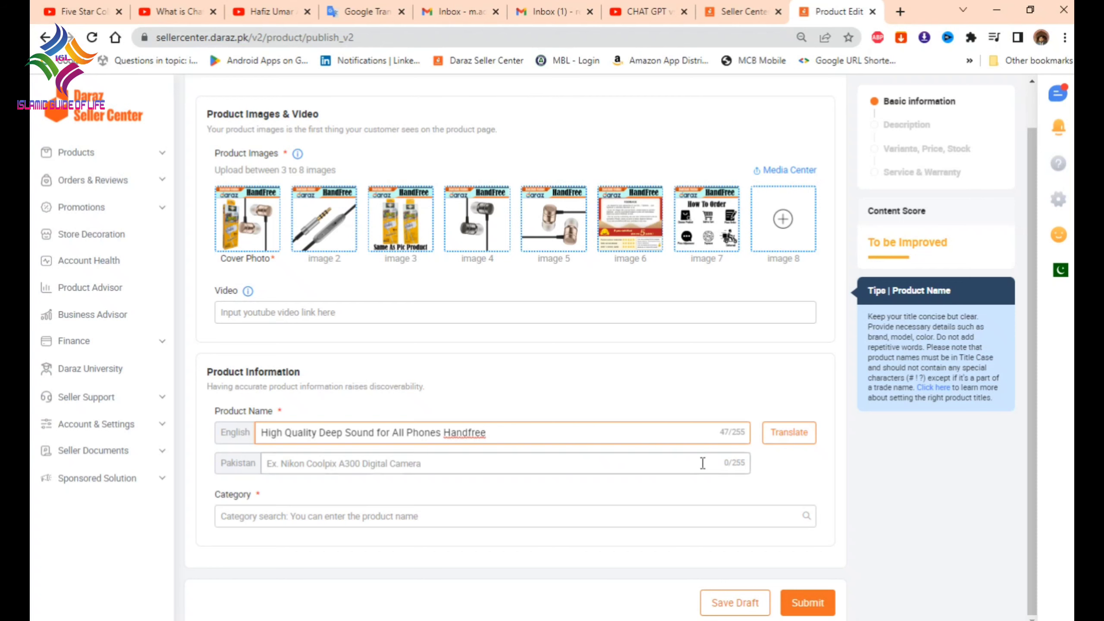
click(797, 441)
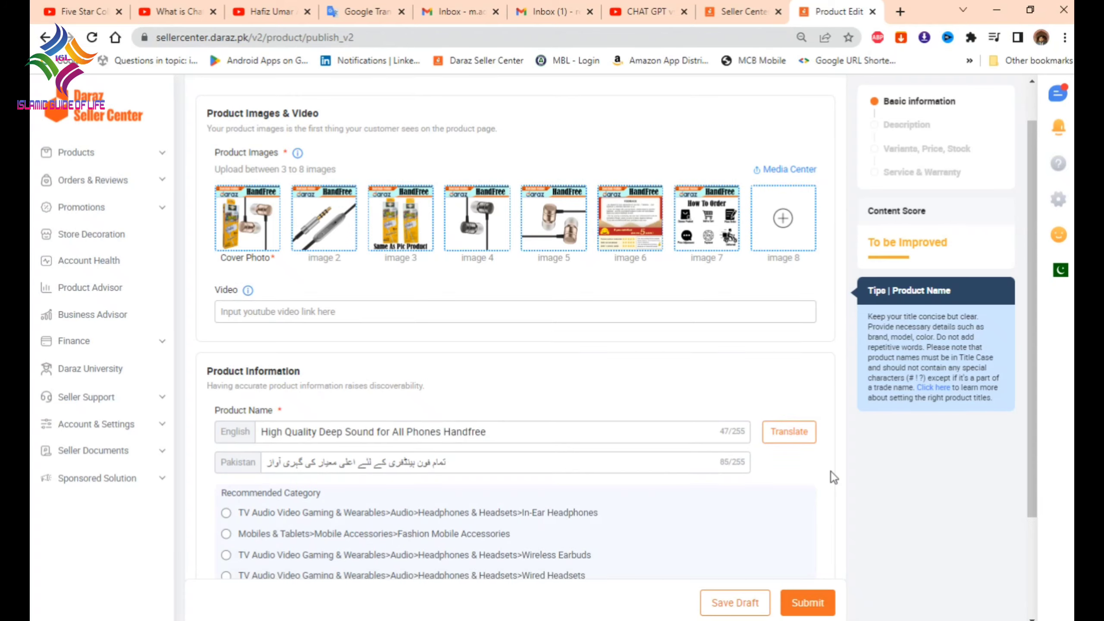
Step: Check the category in the Notepad file, and choose the recommended category TV Audio Video Gaming & Wearables>Audio>Headphones & Headsets>In-Ear Headphones in Chrome
scroll(652, 421, down, 3)
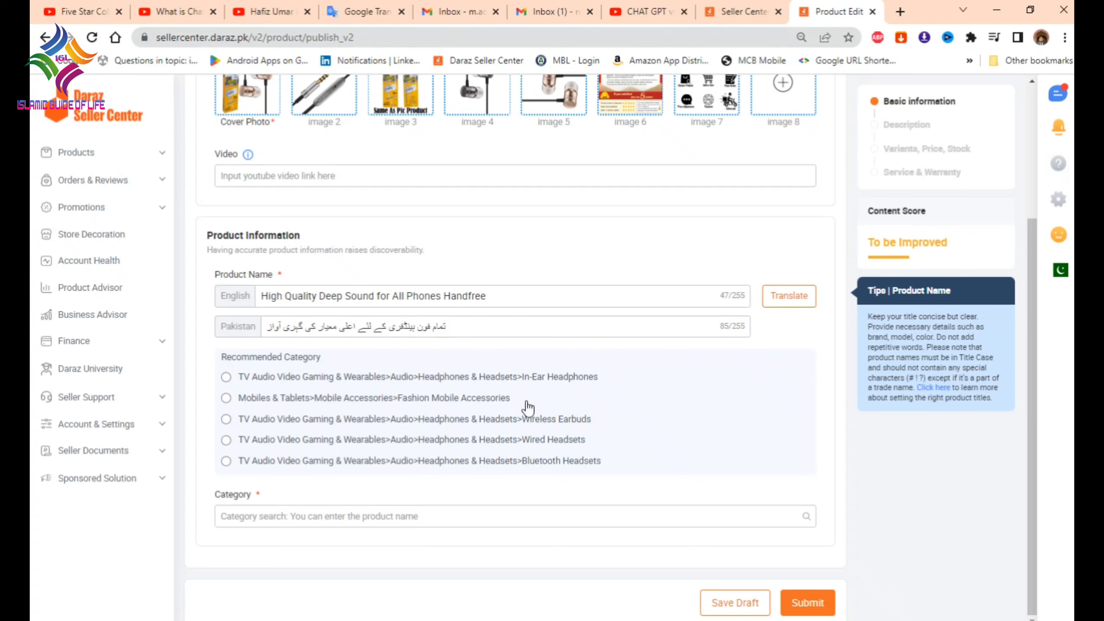
key(alt+Tab)
scroll(383, 445, down, 1)
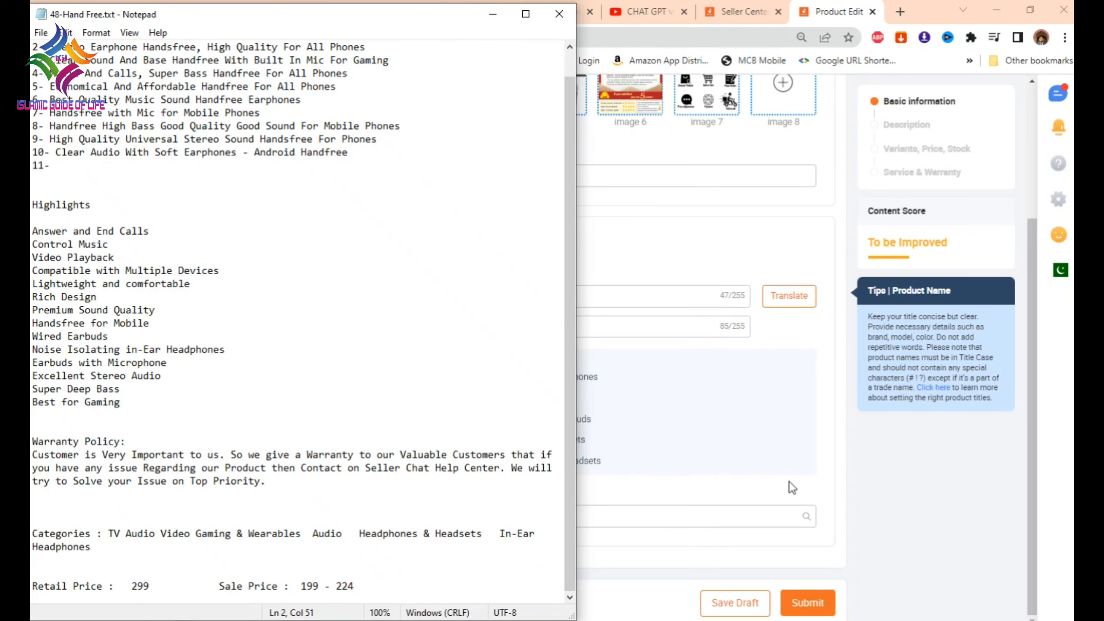
click(918, 491)
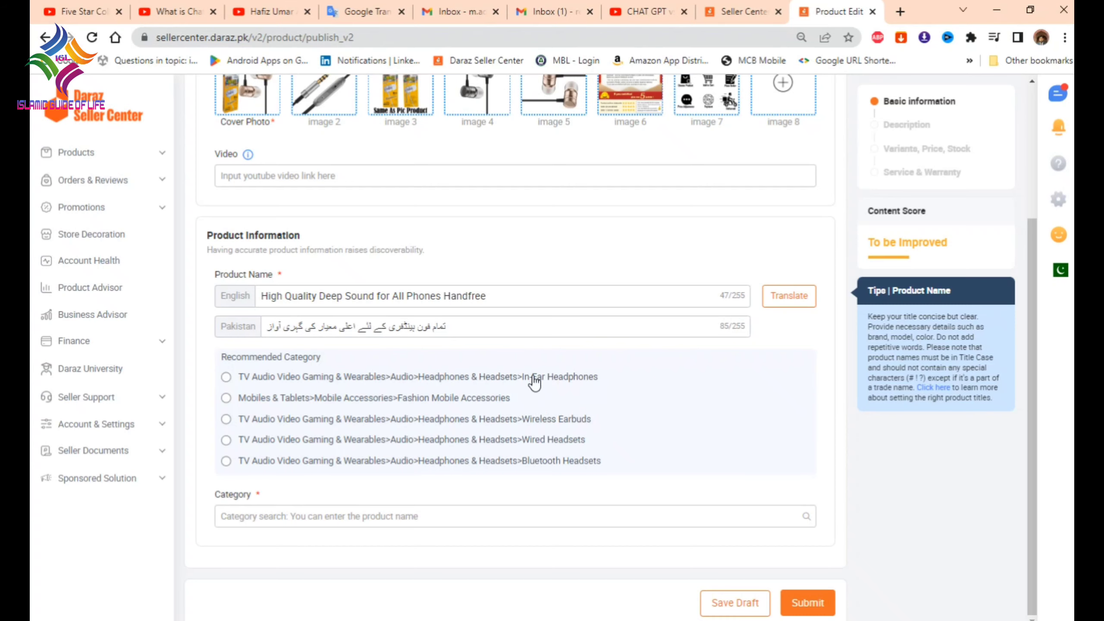
click(225, 377)
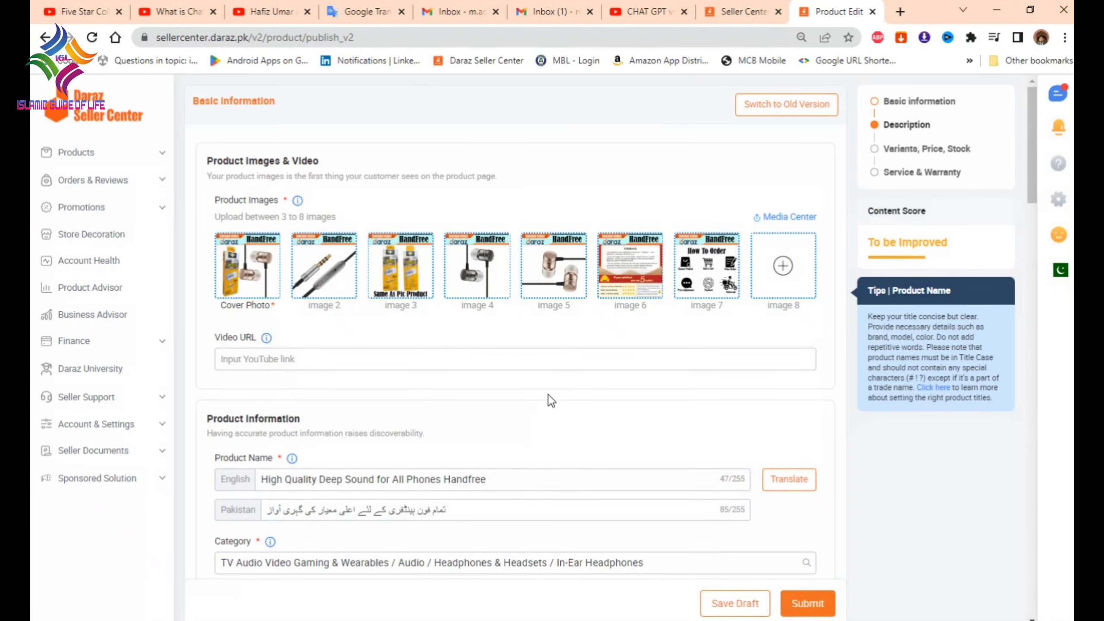
Step: Expand the additional product attributes and set the Brand to No Brand
scroll(550, 398, down, 3)
scroll(552, 401, down, 2)
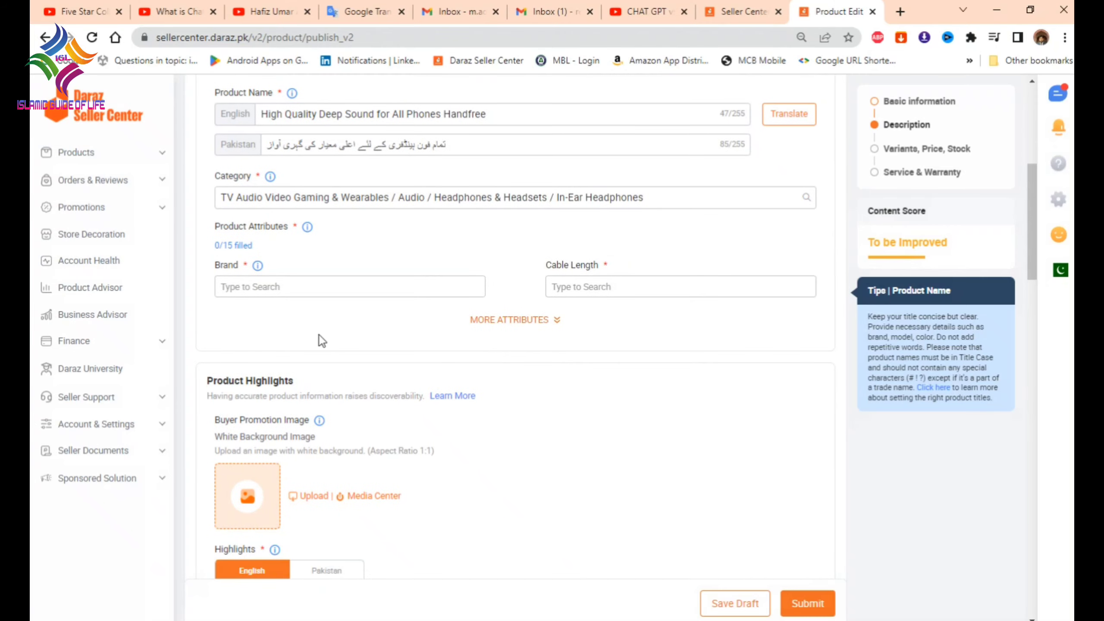
click(536, 321)
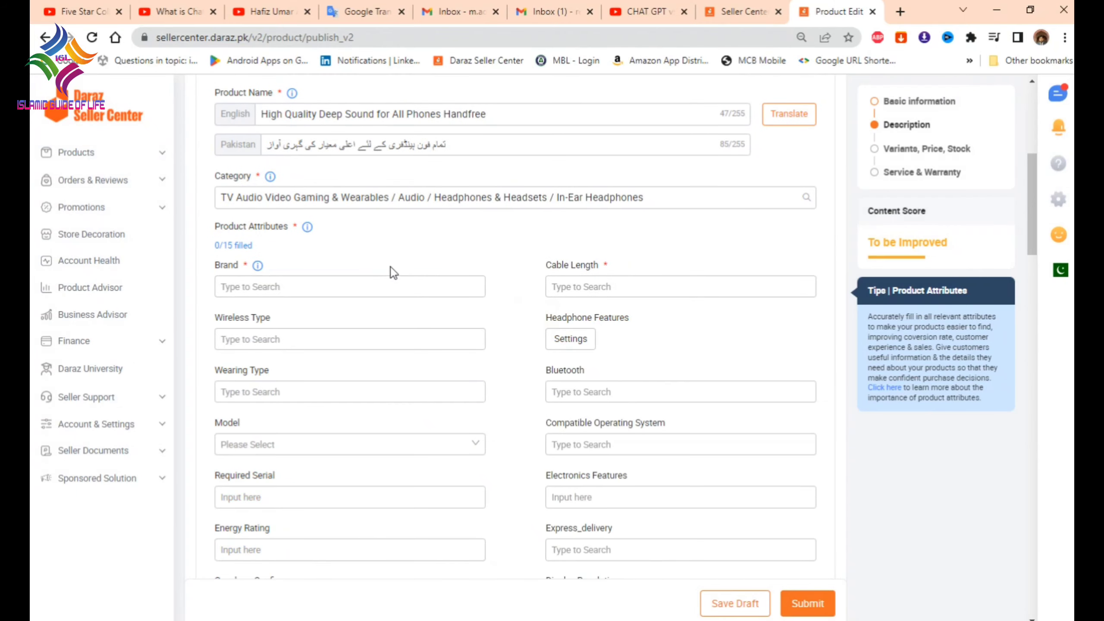
click(337, 284)
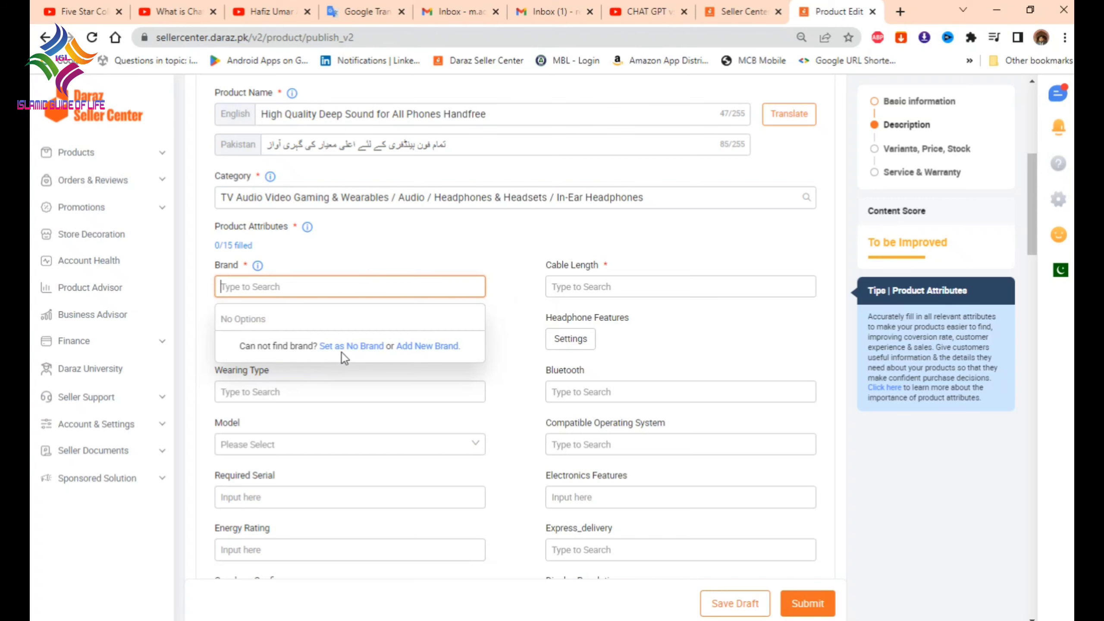
click(342, 350)
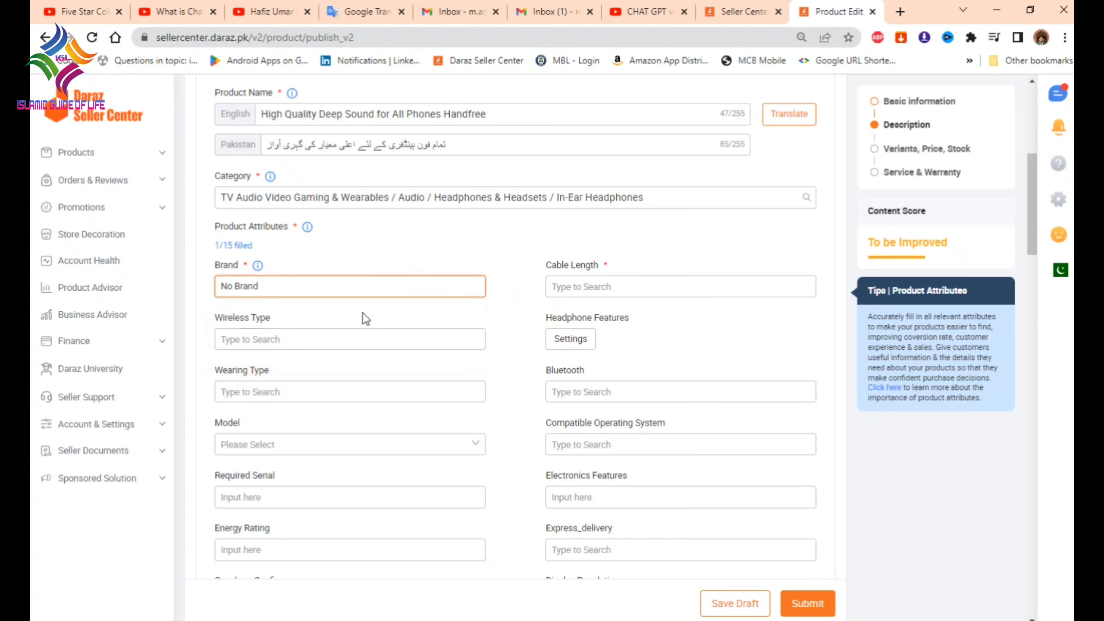
Step: View the Wireless Type options without choosing one, and set the Model attribute to Without Model
scroll(308, 303, down, 2)
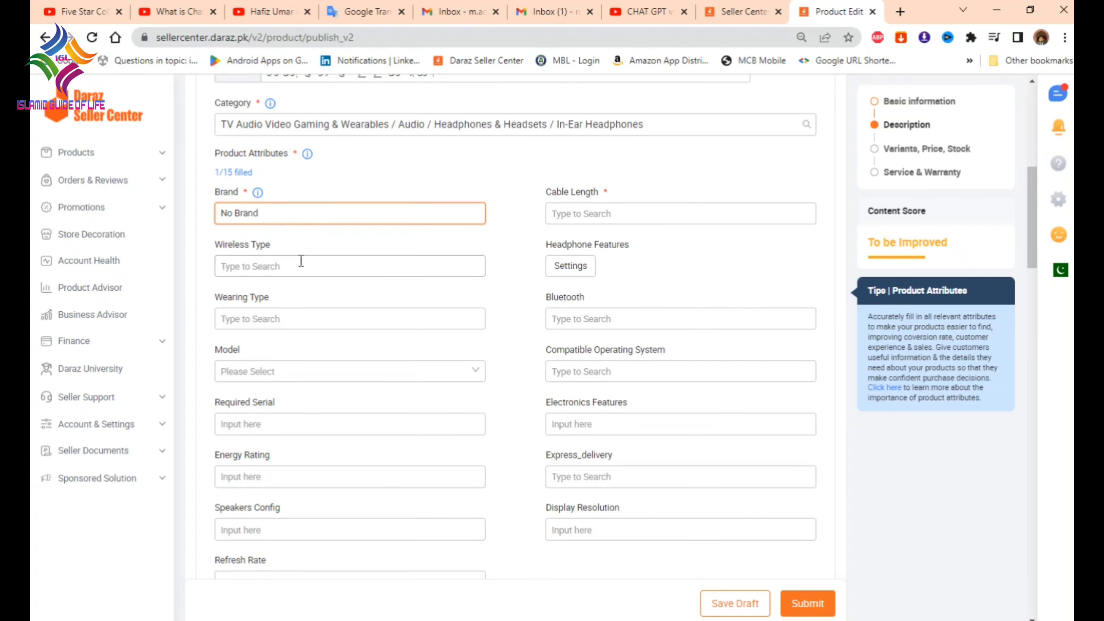
click(299, 265)
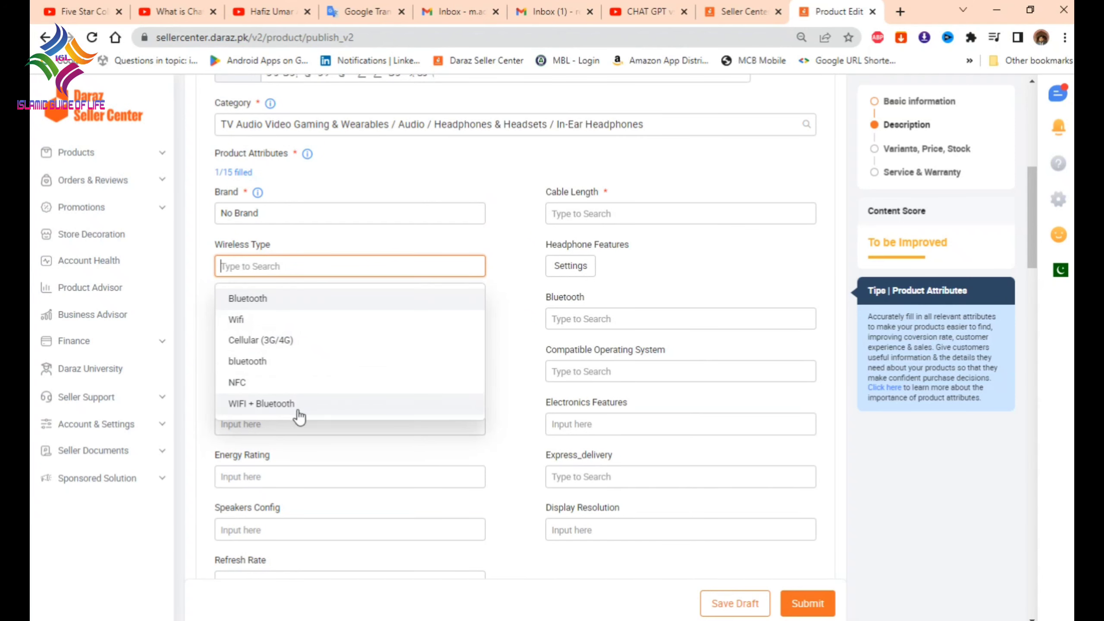
click(527, 345)
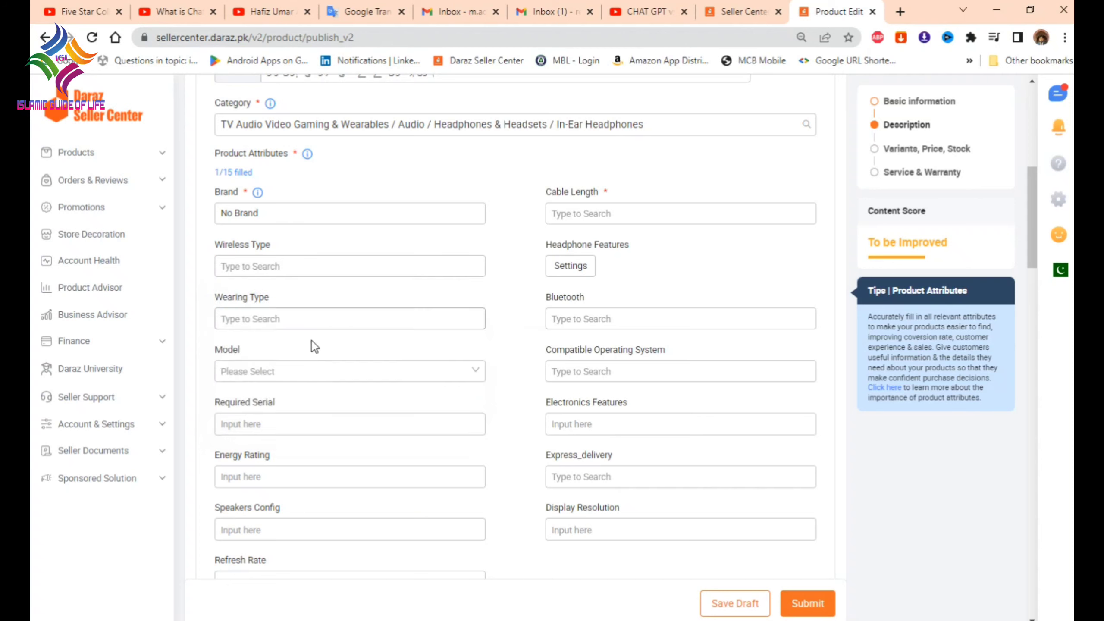
click(296, 373)
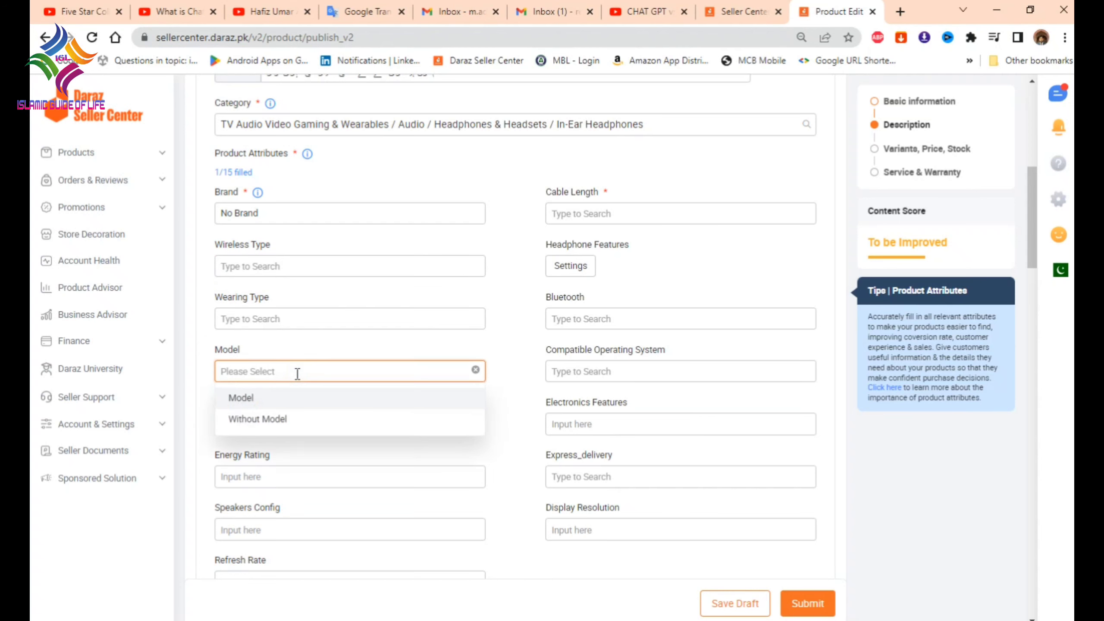
click(288, 421)
click(530, 392)
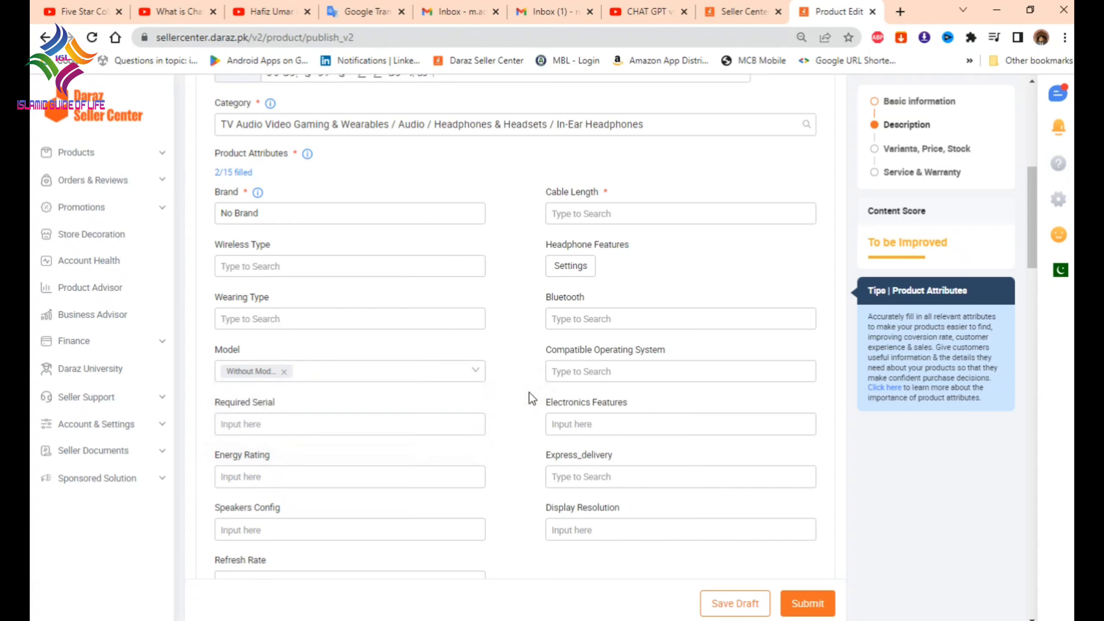
Step: Look through the remaining attribute fields and set the Cable Length to 1.0m - 1.4m
scroll(529, 392, down, 2)
click(279, 350)
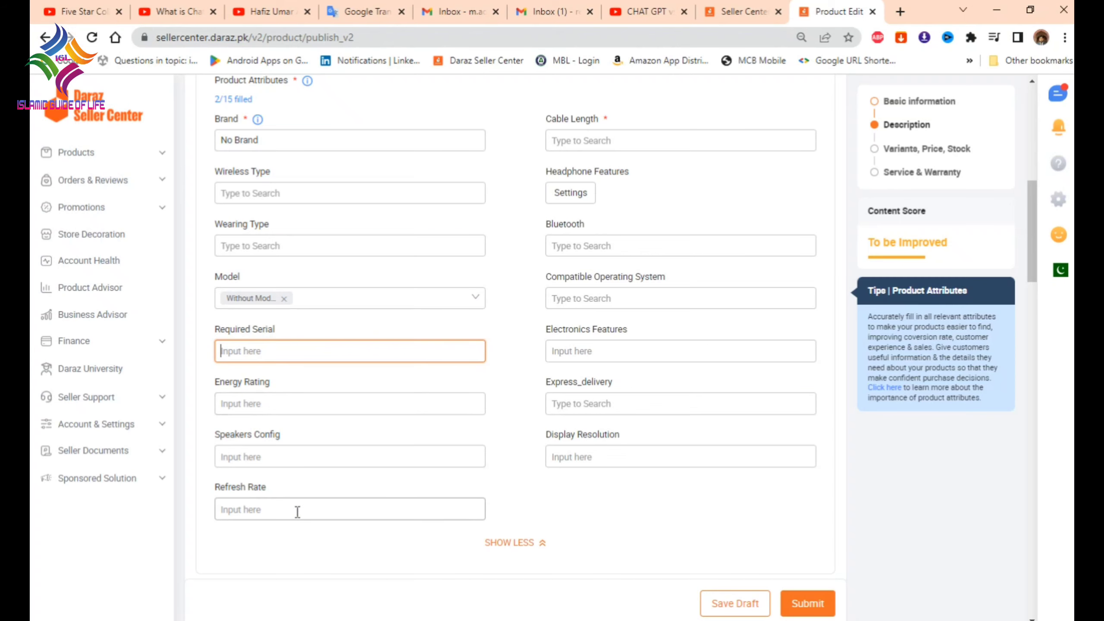
scroll(527, 474, up, 1)
scroll(526, 472, up, 3)
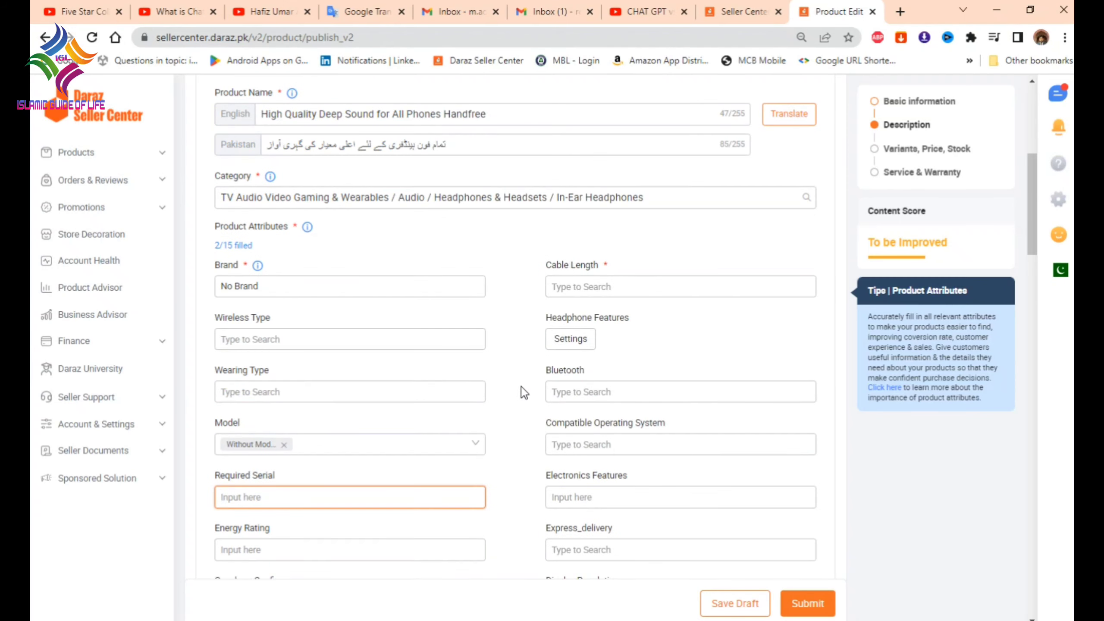
click(607, 286)
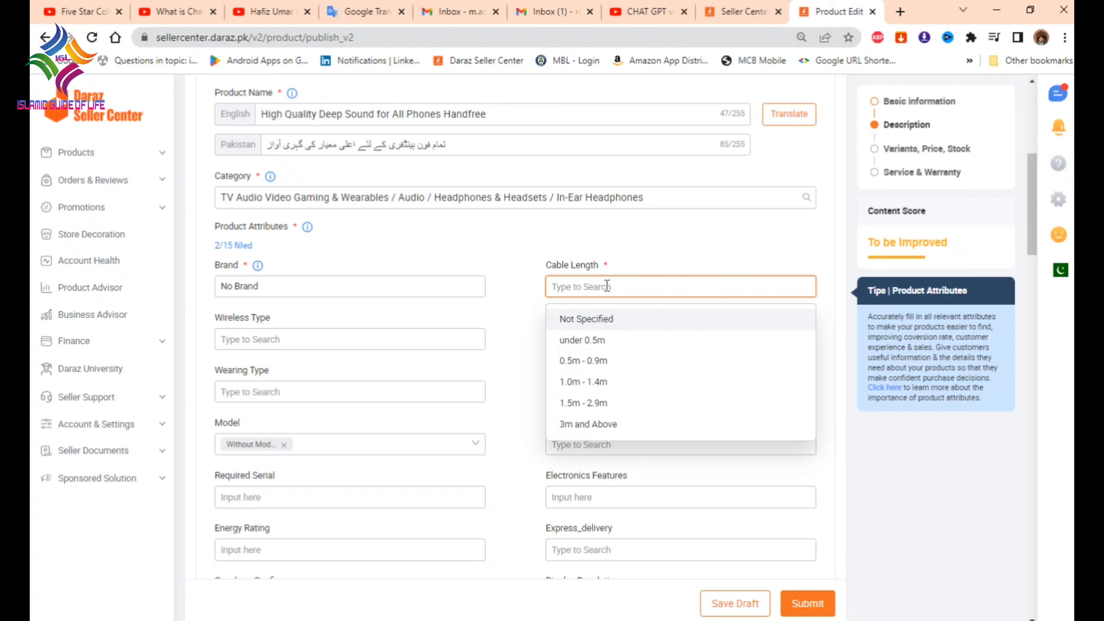
click(600, 389)
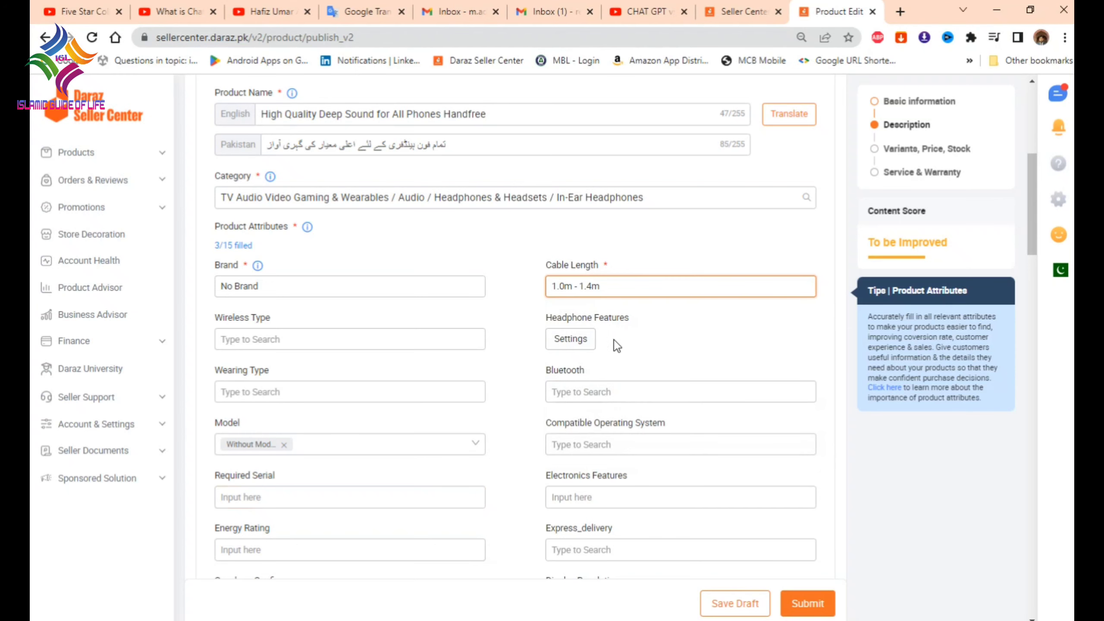
Step: Select NFC as the product's headphone feature and confirm the selection
click(571, 340)
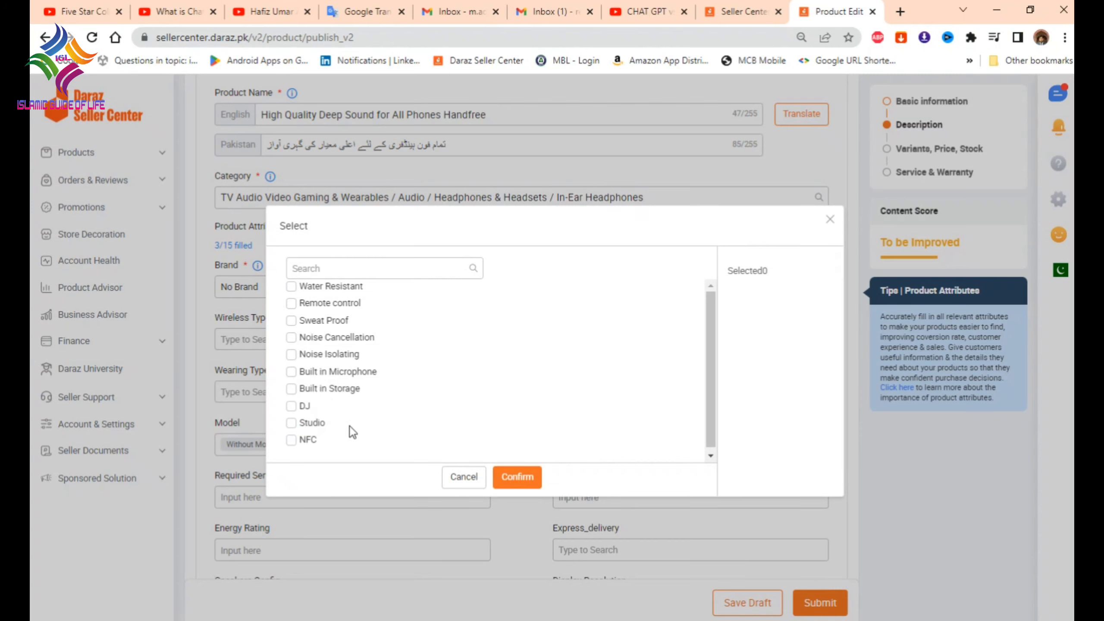
scroll(351, 422, down, 1)
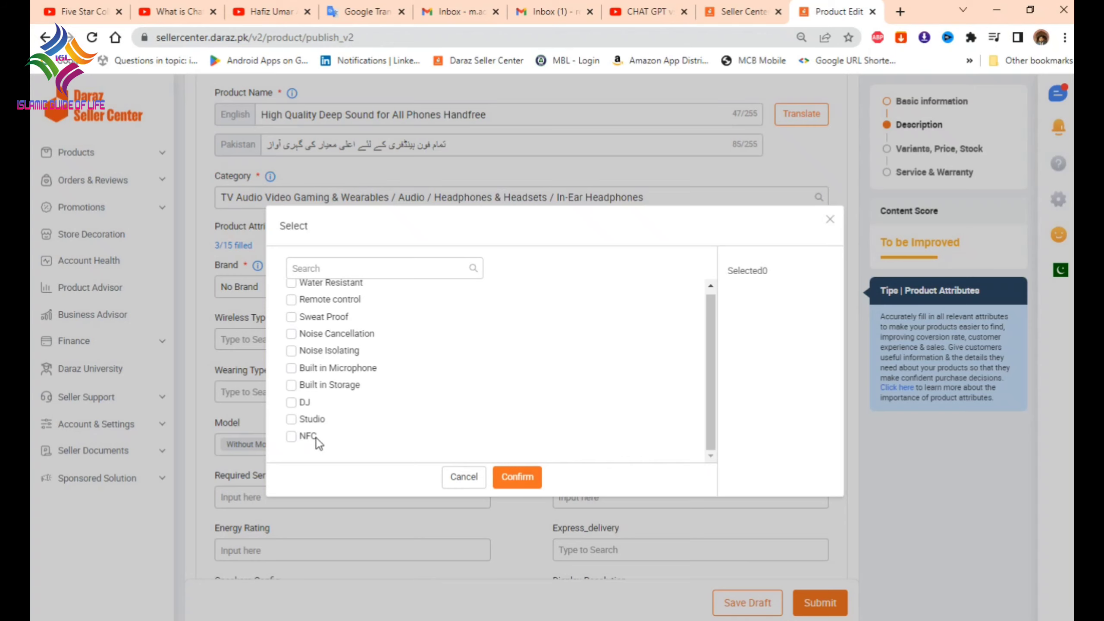
click(288, 436)
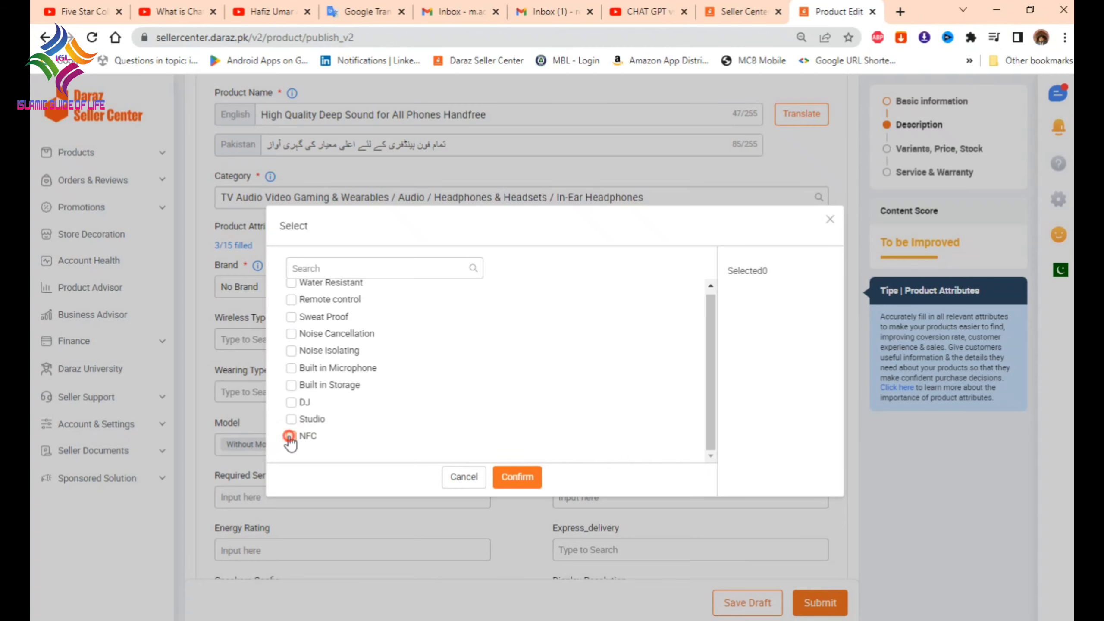
click(518, 477)
Step: Set the Bluetooth attribute to No
scroll(658, 367, down, 3)
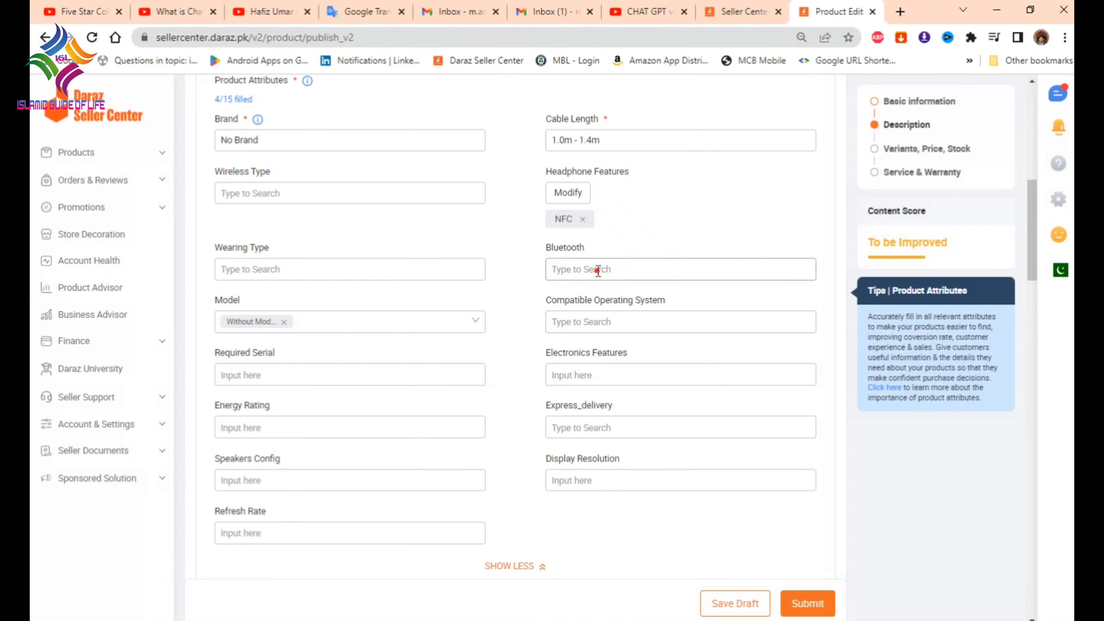
click(598, 270)
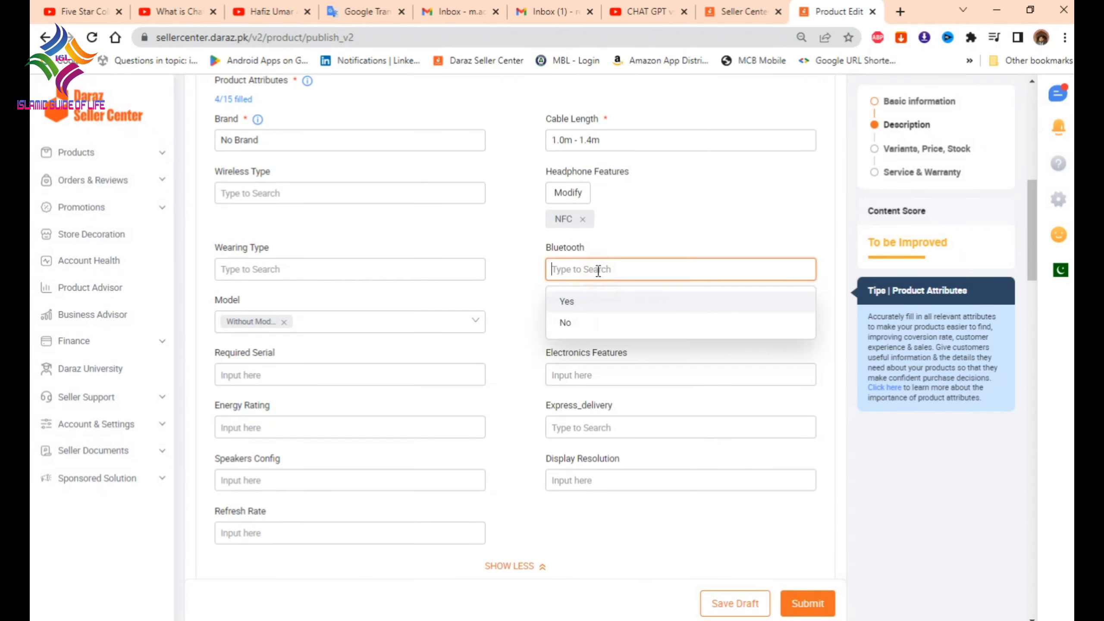
click(566, 323)
Step: Choose iOS as the Compatible Operating System and replace it with Android
scroll(525, 343, down, 2)
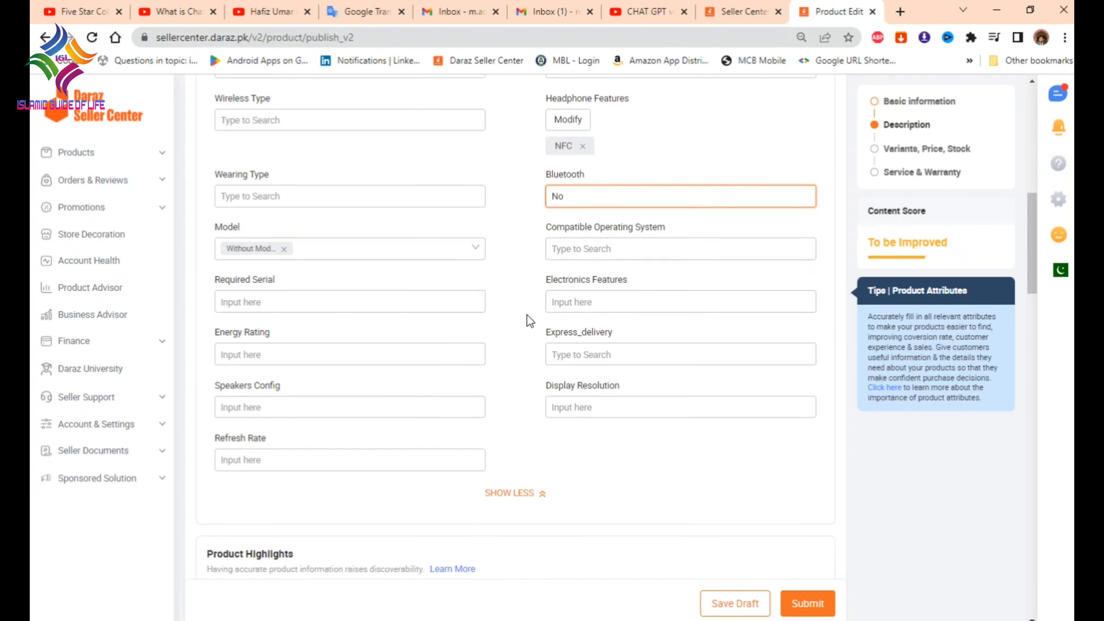
click(611, 252)
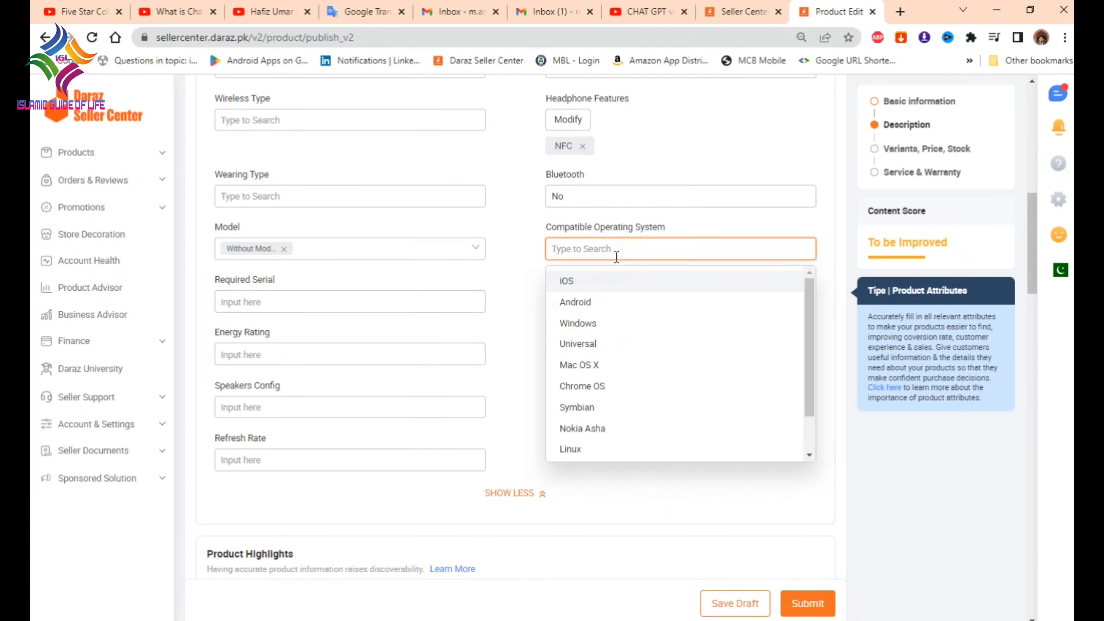
click(586, 283)
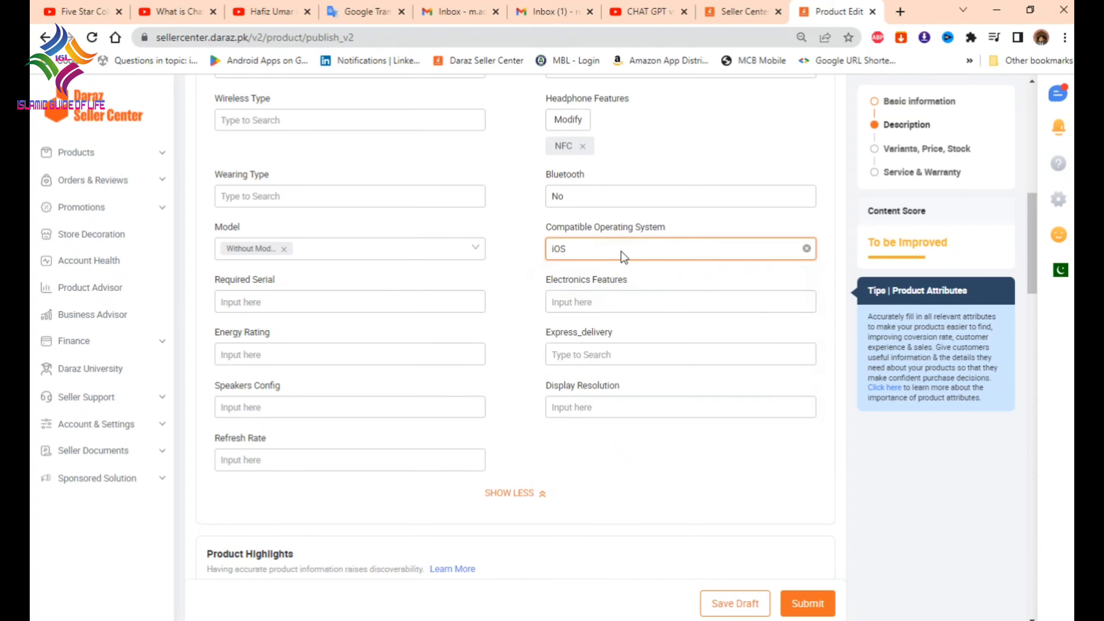
click(619, 249)
click(600, 301)
Step: Leave Electronics Features blank and set Express_delivery to Gujranwala
click(576, 305)
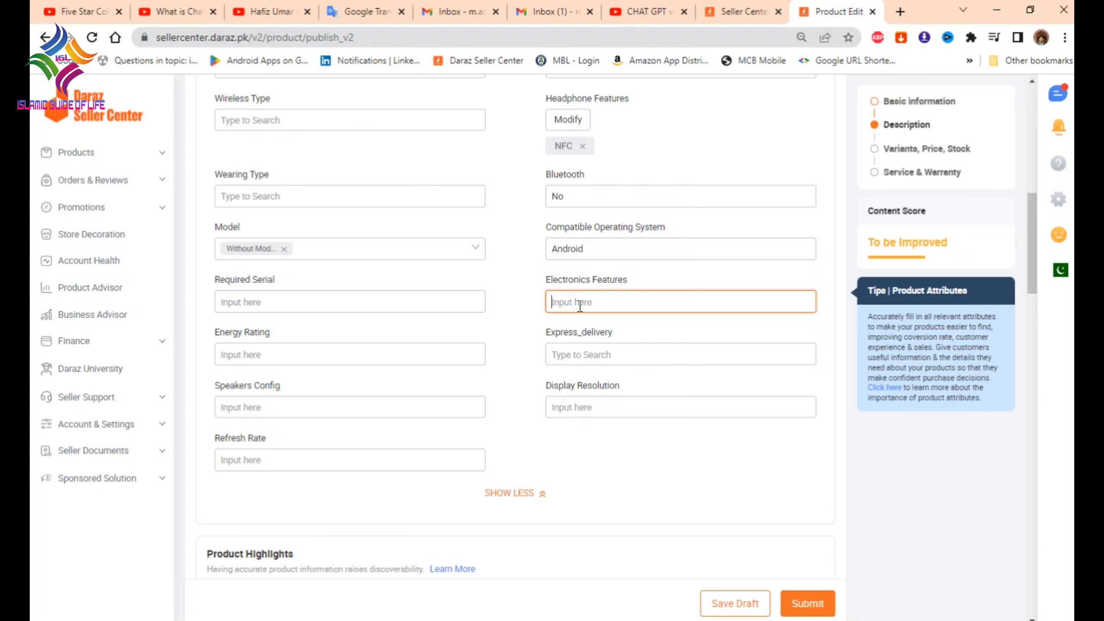
click(592, 353)
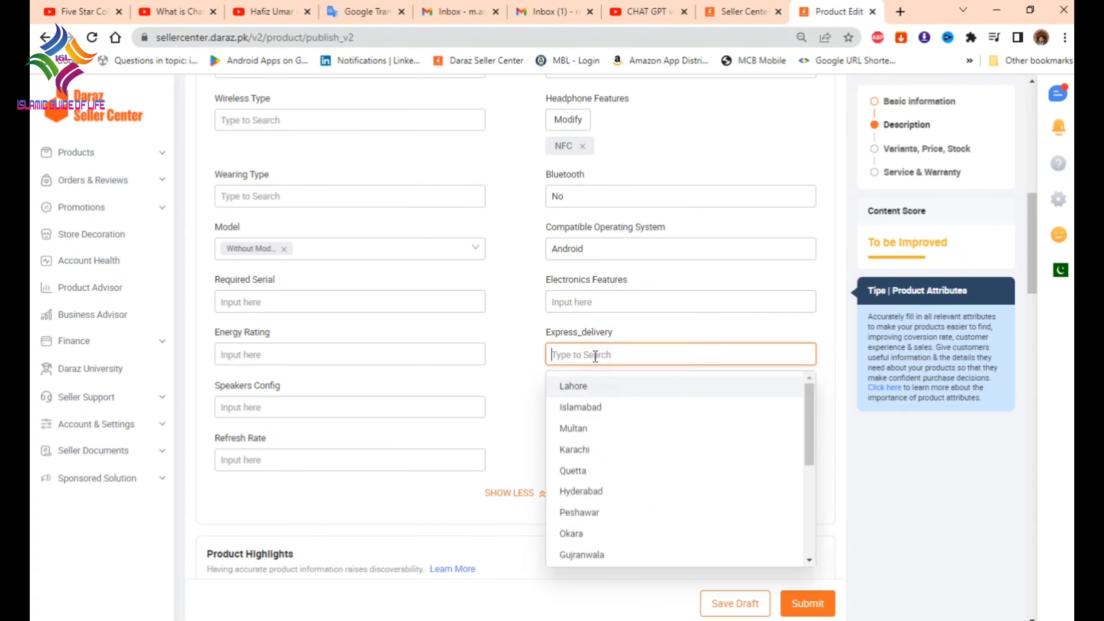
click(602, 553)
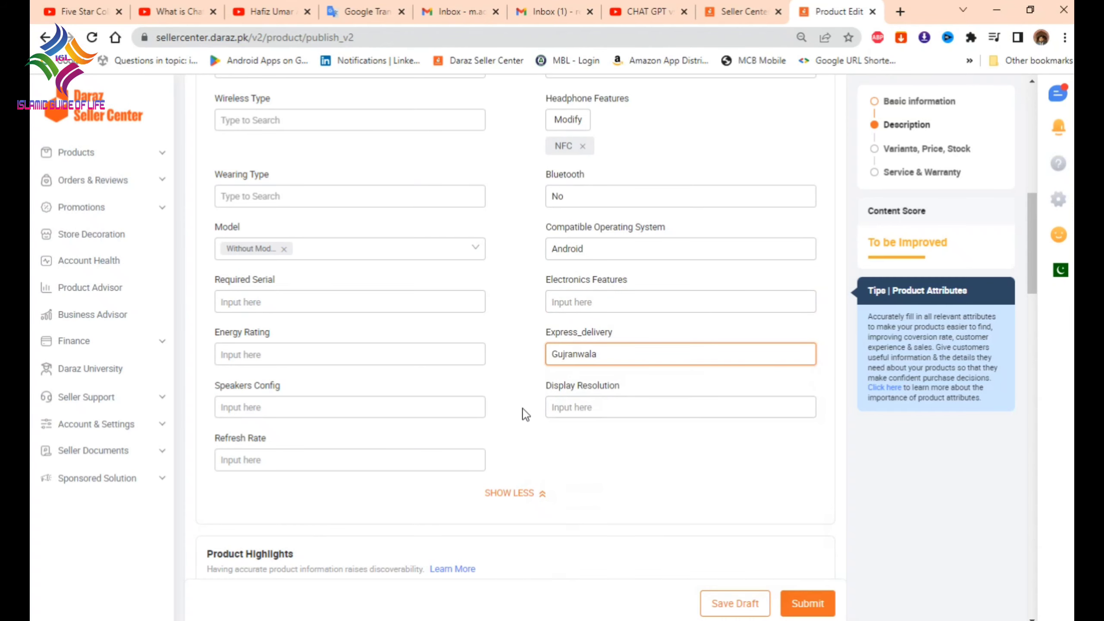
scroll(524, 407, down, 2)
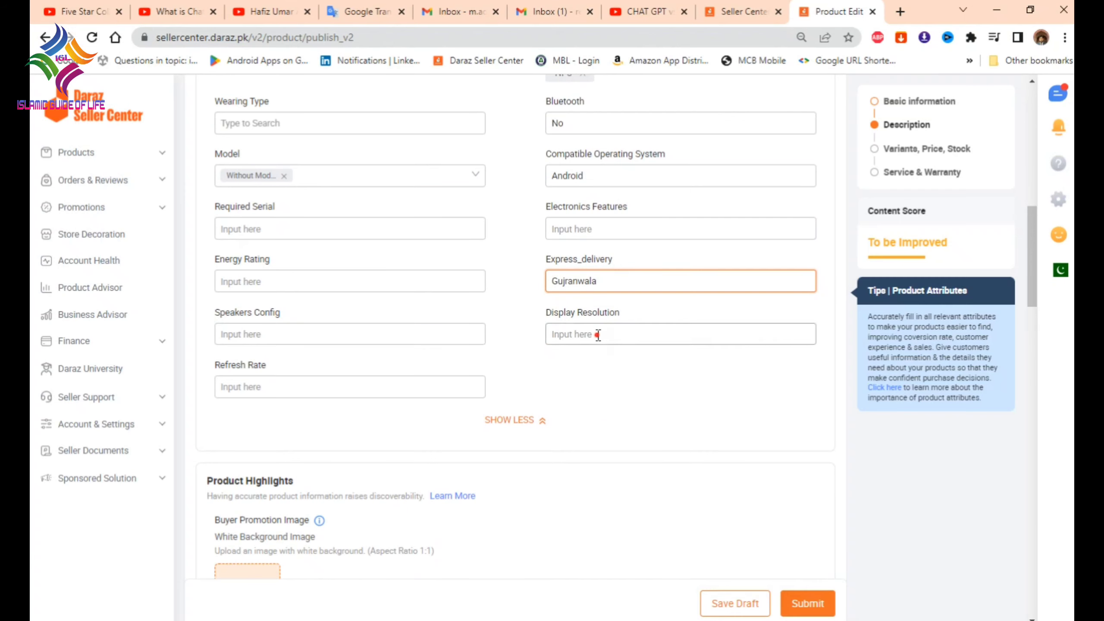
Step: Review the product attributes from brand to refresh rate, leaving Display Resolution blank
click(597, 335)
click(651, 392)
scroll(556, 378, up, 1)
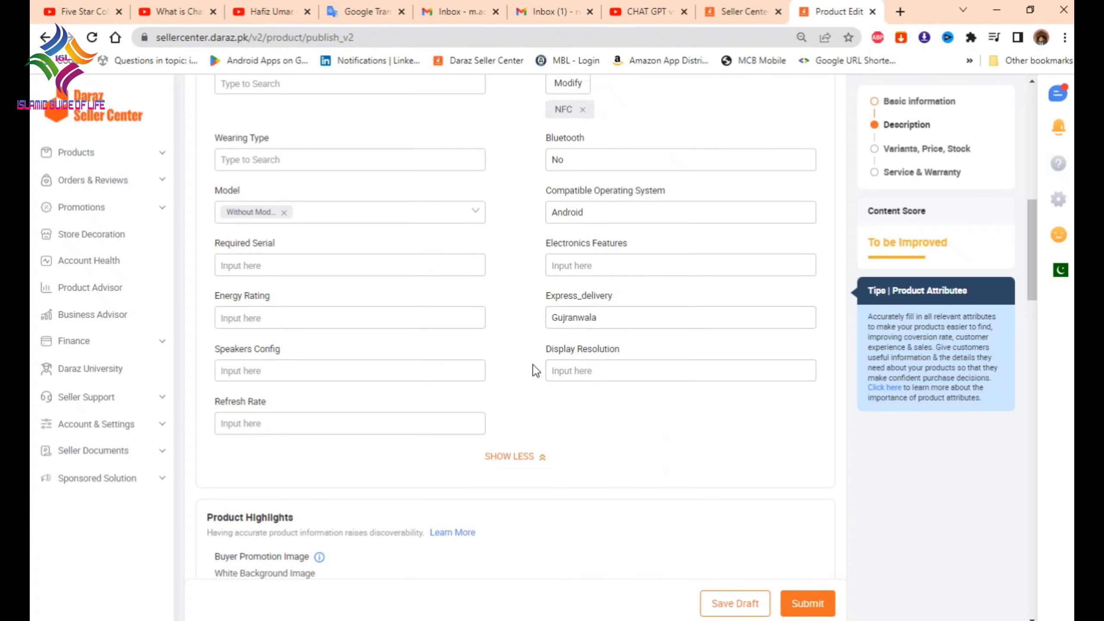
scroll(535, 370, up, 7)
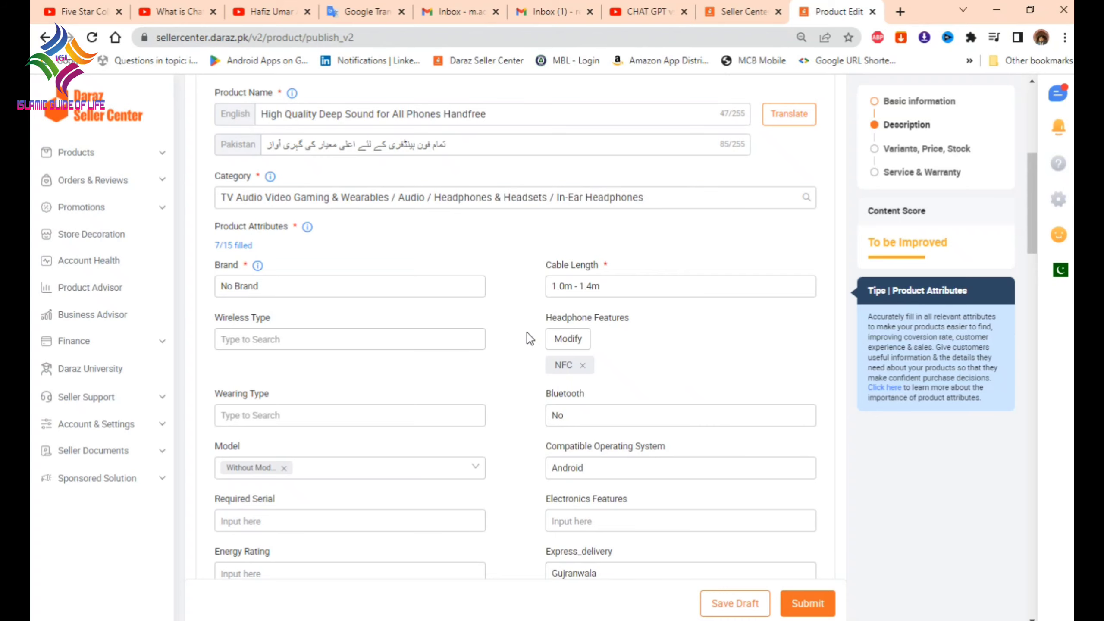
scroll(531, 338, down, 4)
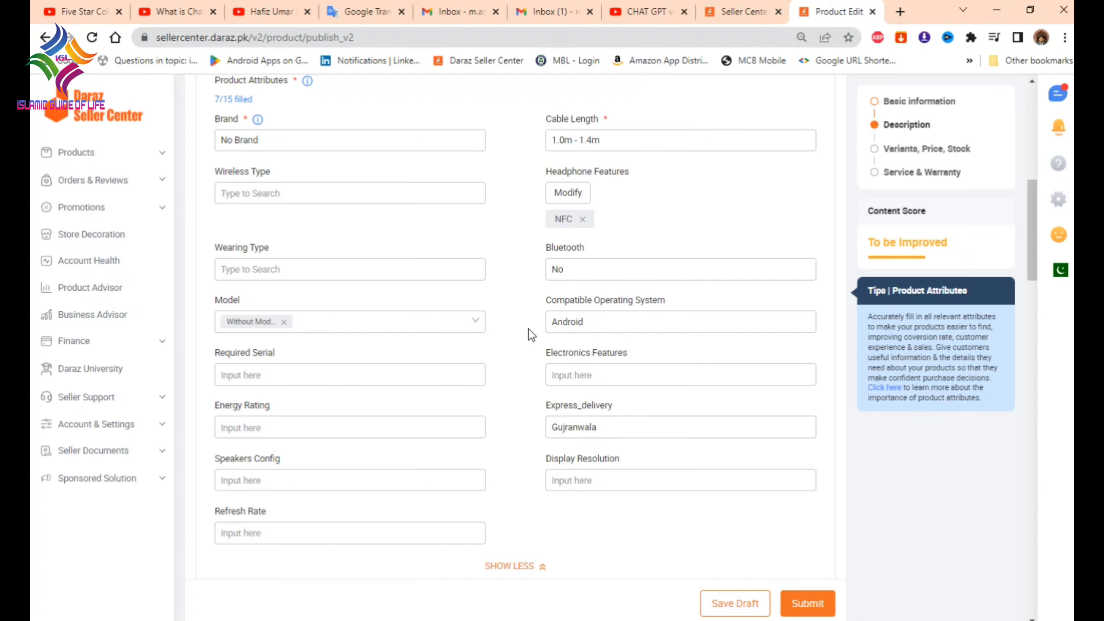
scroll(531, 335, down, 10)
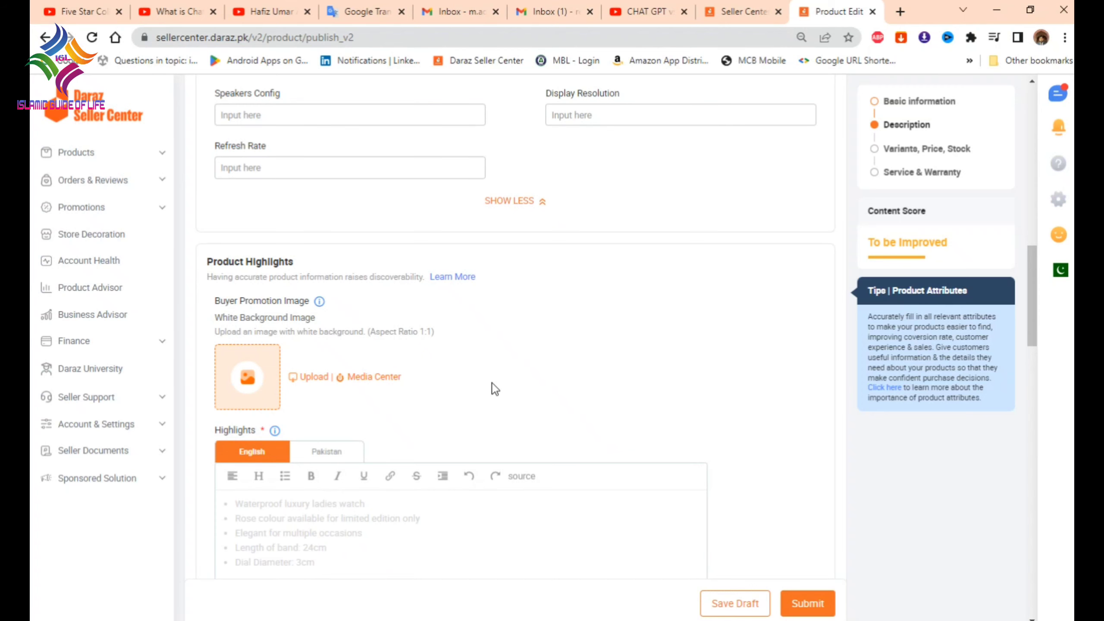
click(307, 378)
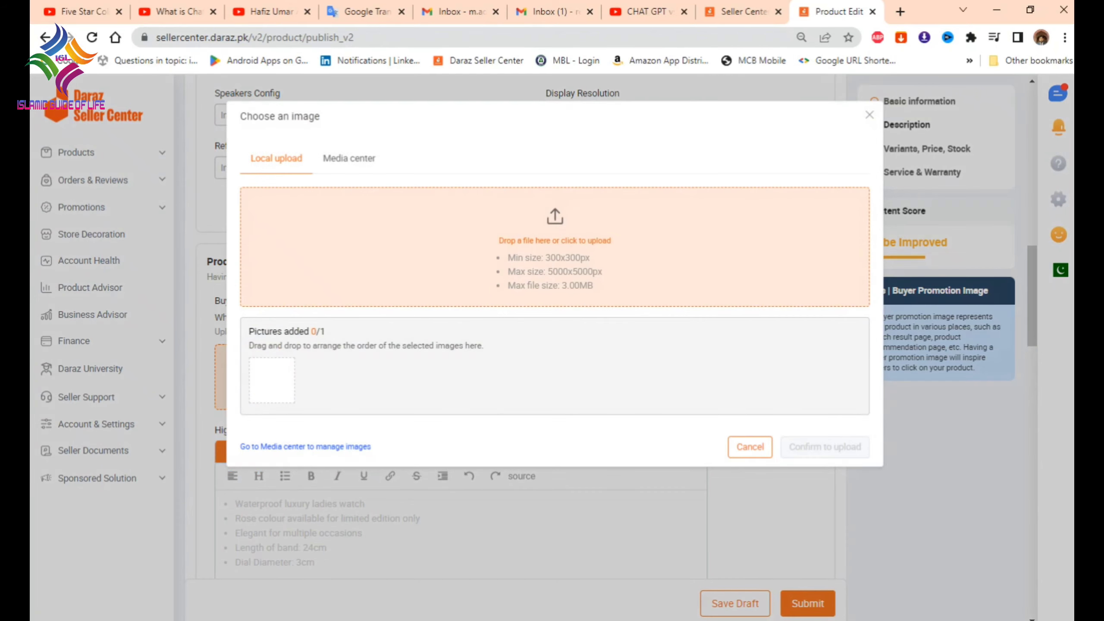
click(494, 620)
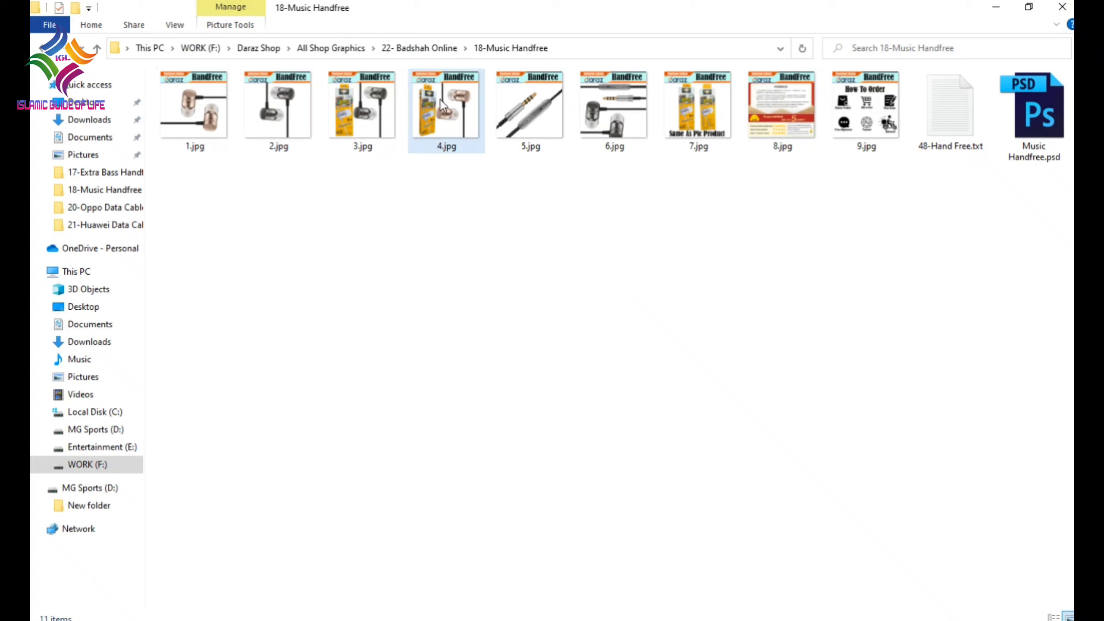
drag(446, 109, 526, 580)
click(526, 620)
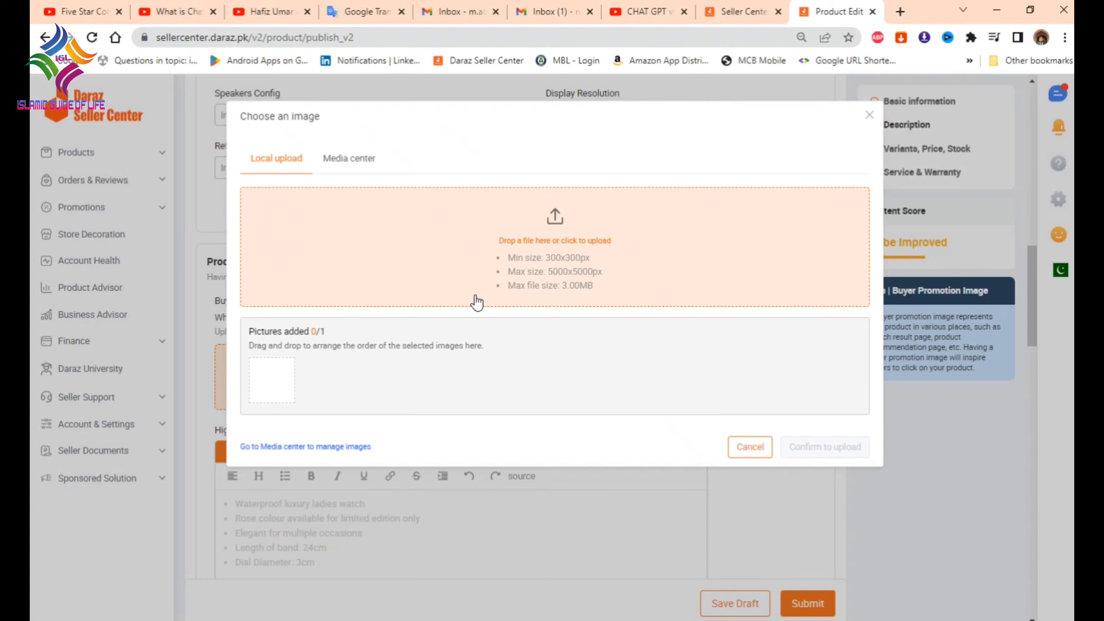
click(750, 447)
scroll(543, 329, up, 15)
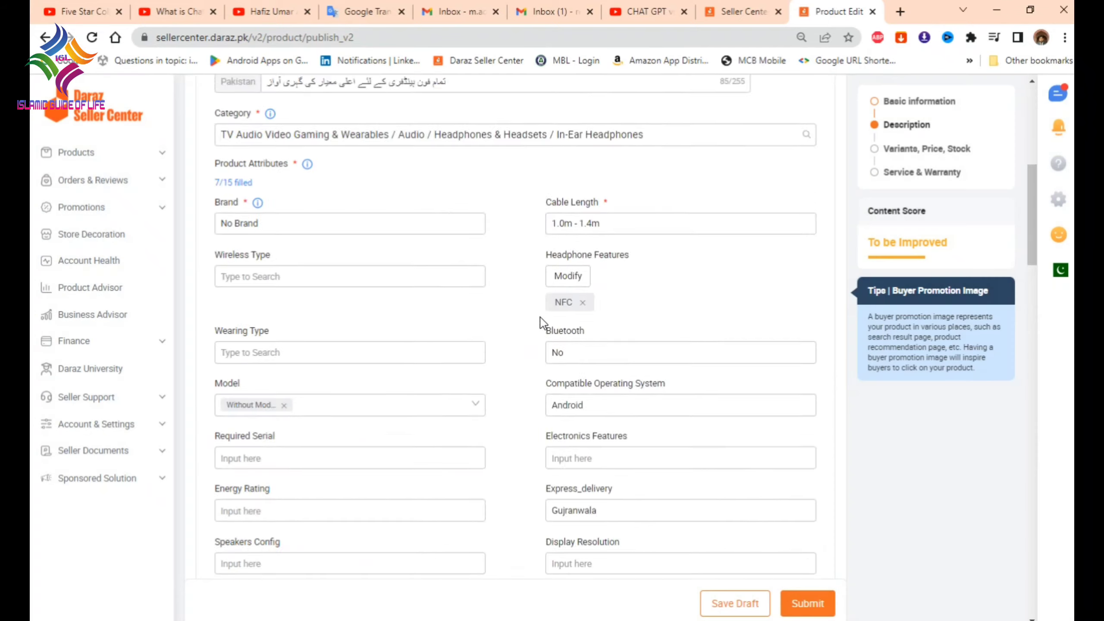
scroll(478, 330, down, 14)
scroll(428, 342, down, 2)
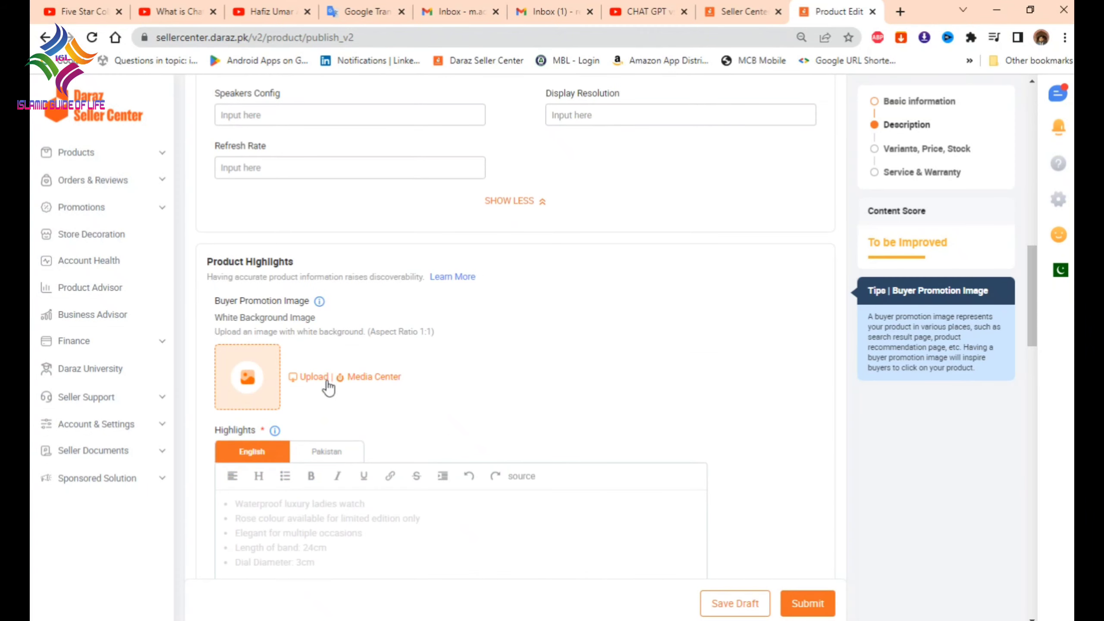
Step: Upload 4.jpg from the 18-Music Handfree folder as the white background buyer promotion image
click(314, 378)
click(465, 620)
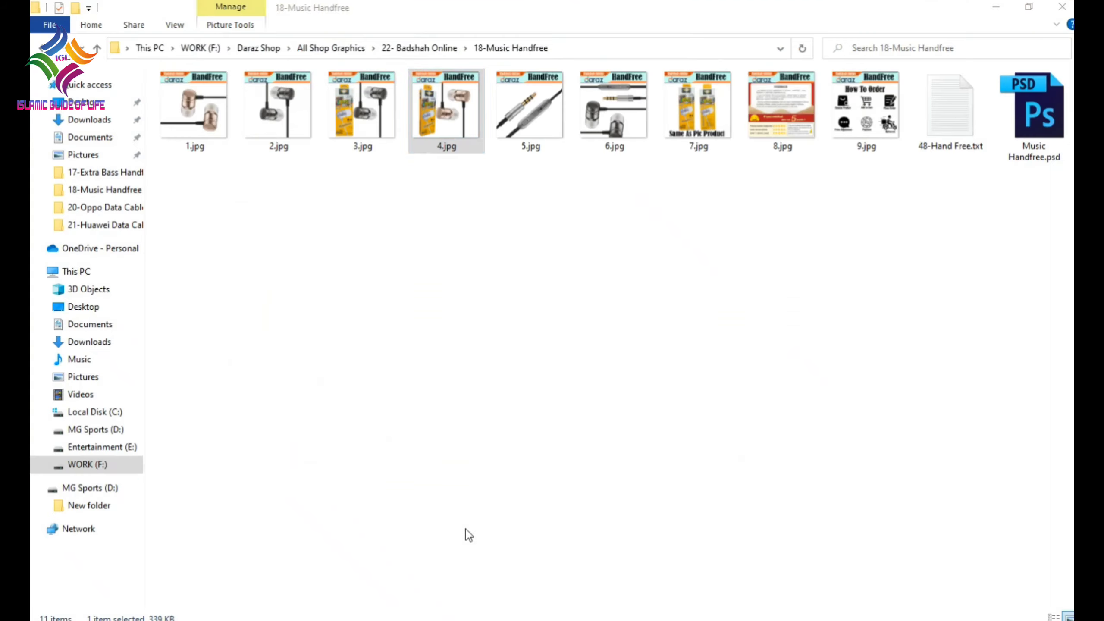
drag(442, 133, 528, 340)
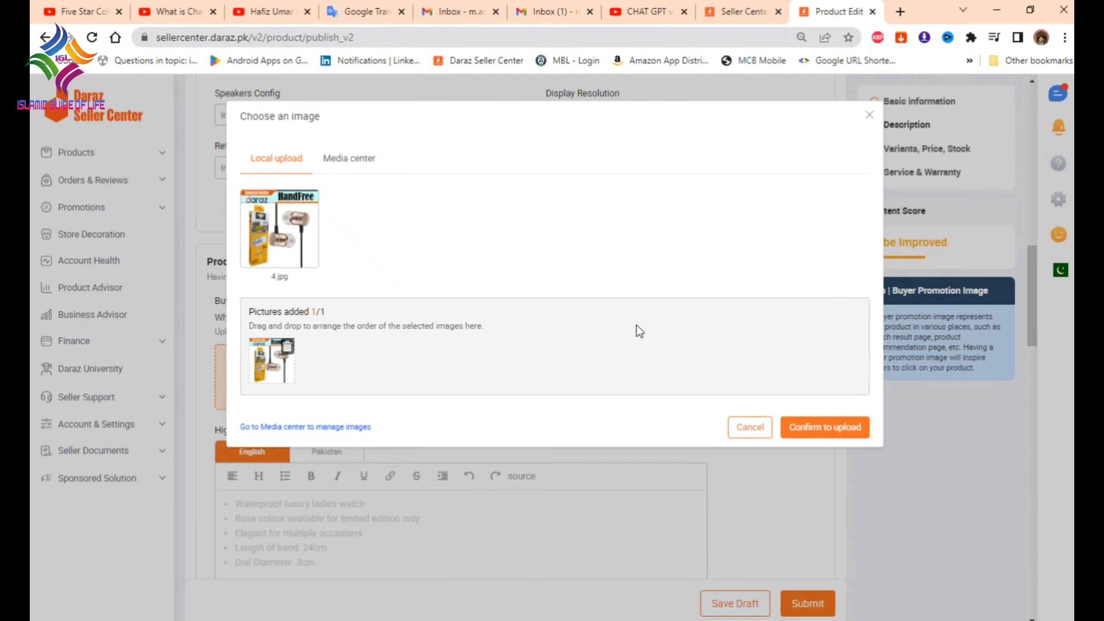
click(844, 431)
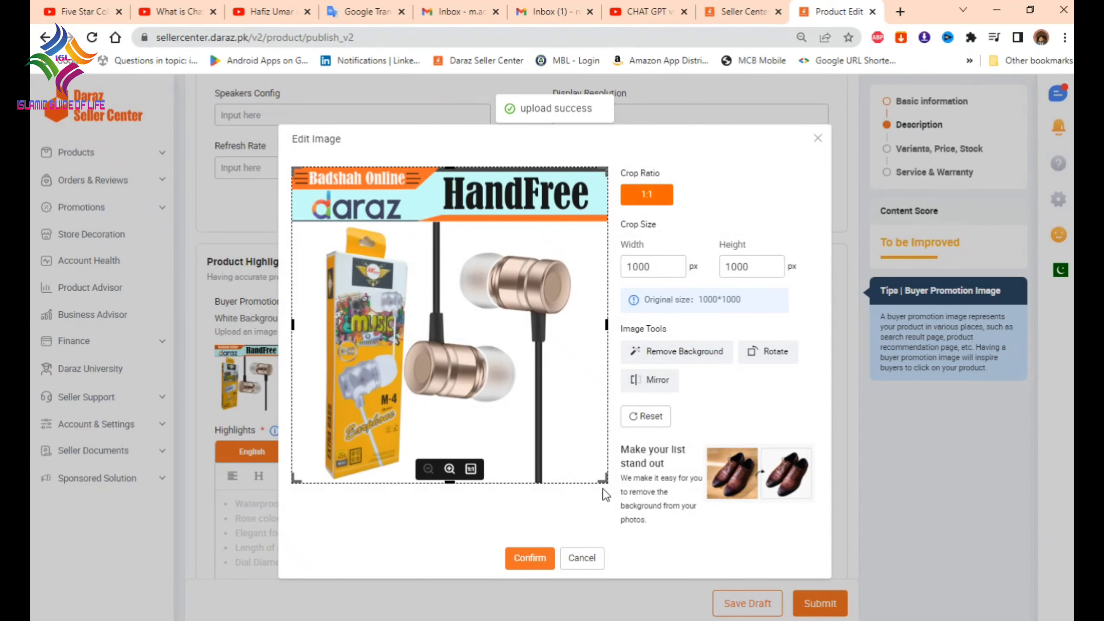
Step: Try a smaller crop on the promotion image, restore it to 1000 × 1000 px and confirm the edit
drag(606, 324, 510, 341)
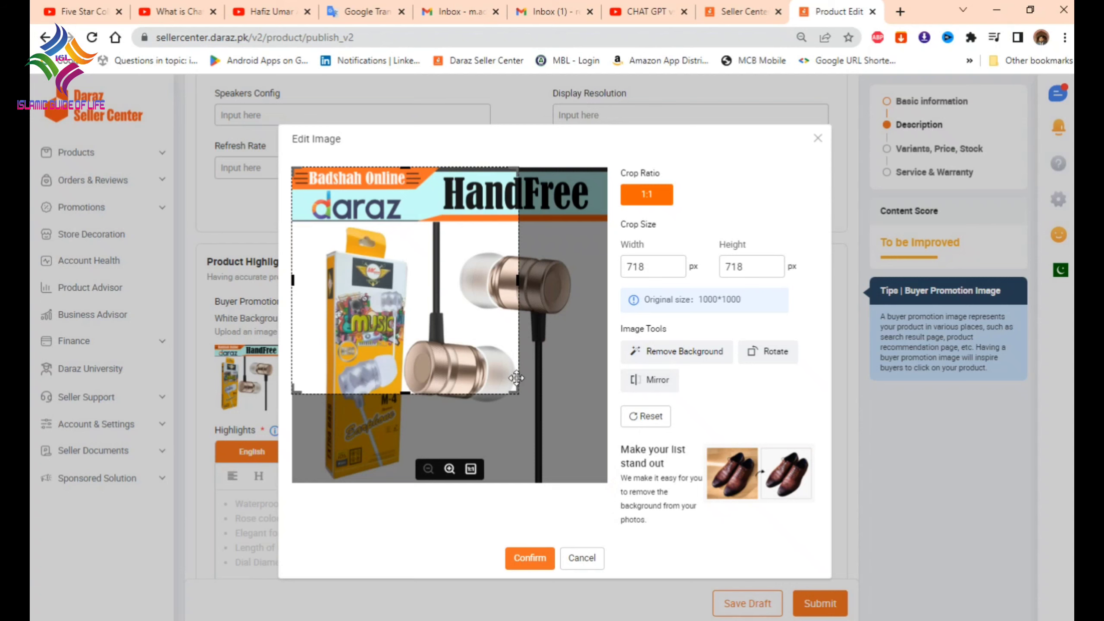
drag(511, 388, 608, 482)
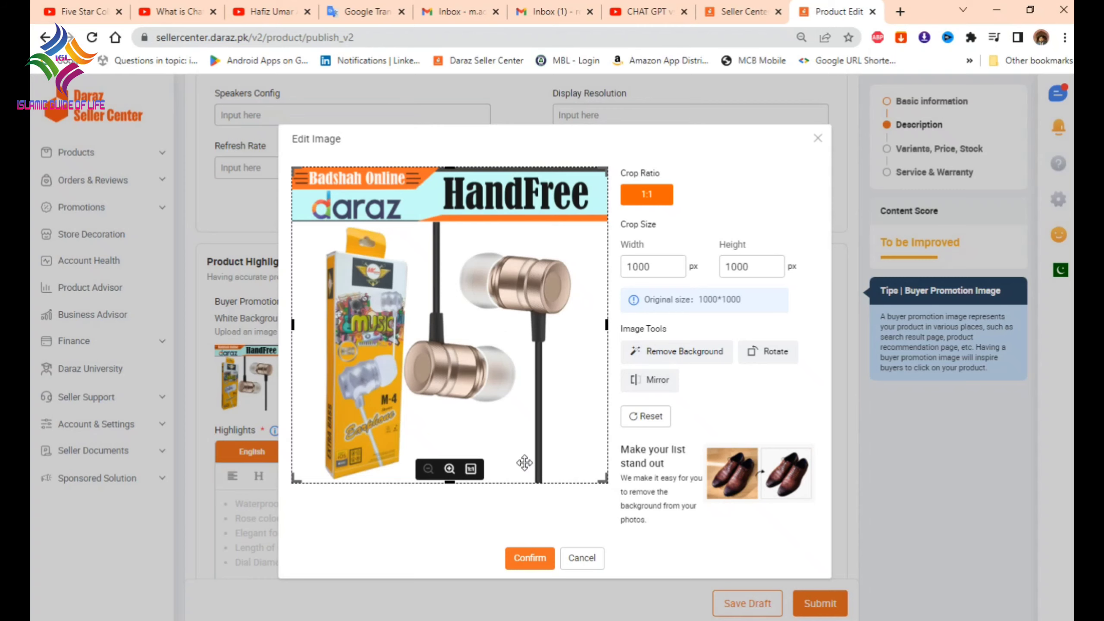
click(544, 564)
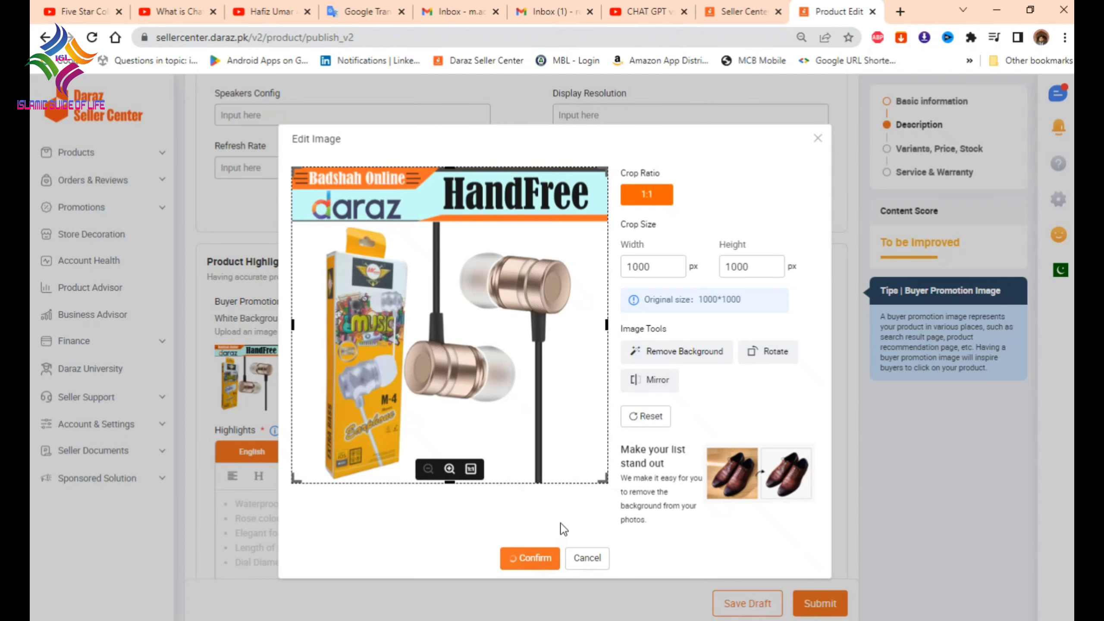
Step: Copy the highlights list from "Answer and End Calls" to "Best for Gaming" in the 48-Hand Free.txt Notepad file
scroll(742, 414, down, 5)
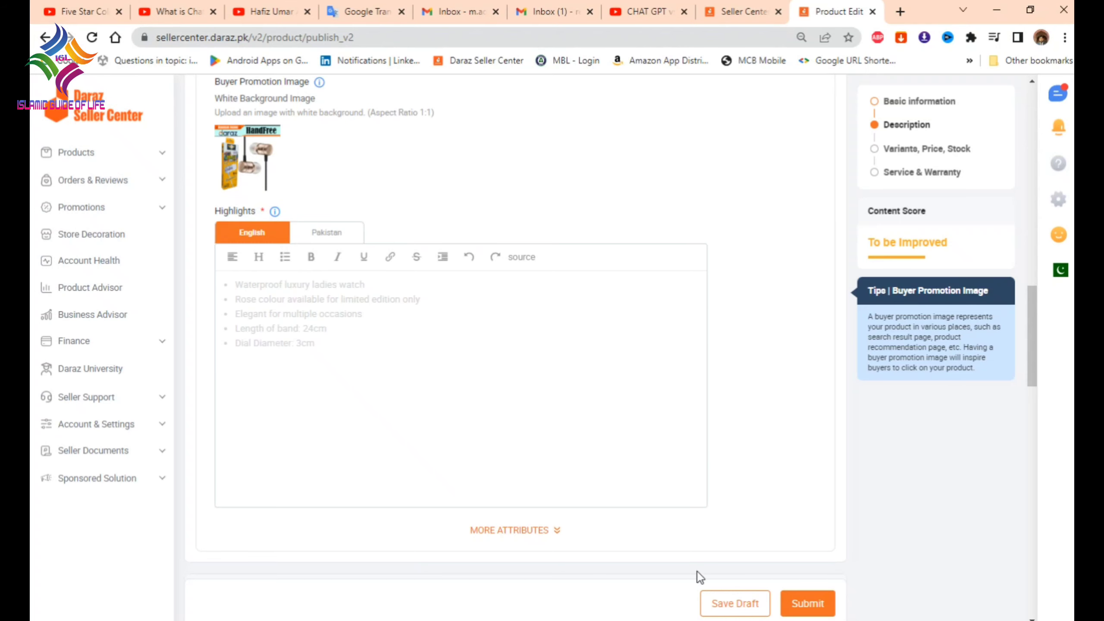
click(723, 565)
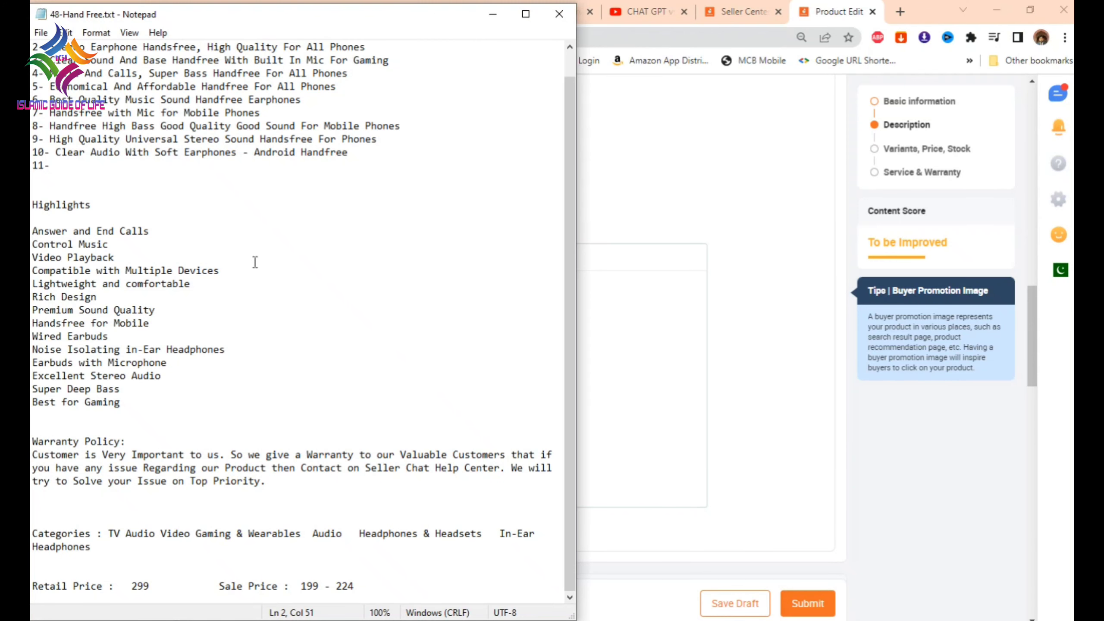
scroll(255, 262, up, 1)
scroll(187, 271, down, 1)
drag(130, 402, 33, 235)
key(ctrl+c)
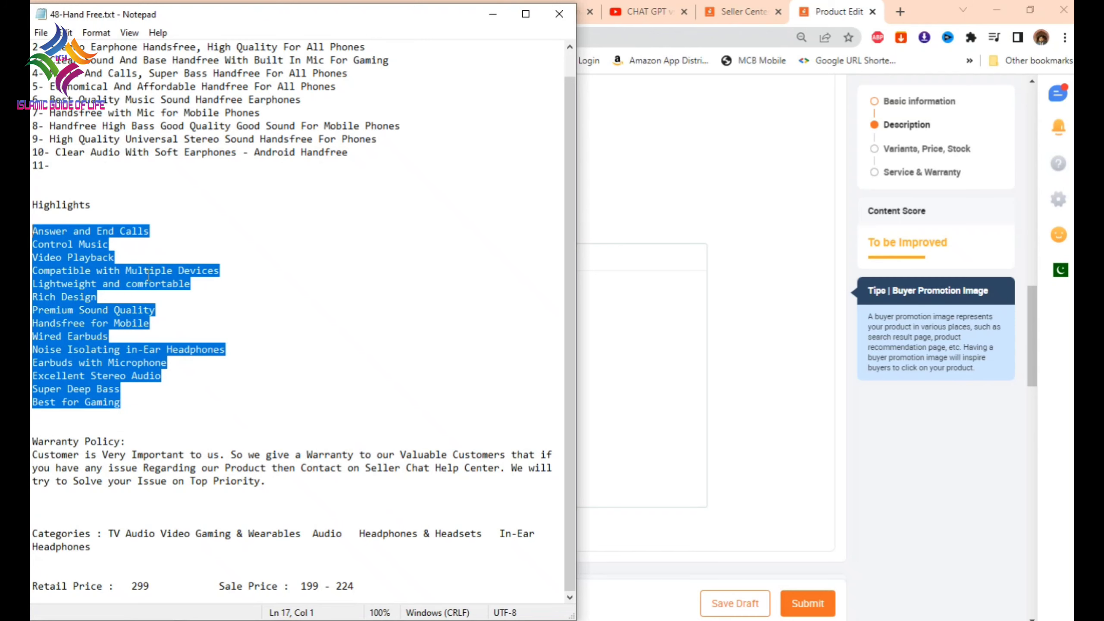
Step: Paste the copied highlights list into the product's English Highlights in Daraz Seller Center
click(722, 315)
click(456, 339)
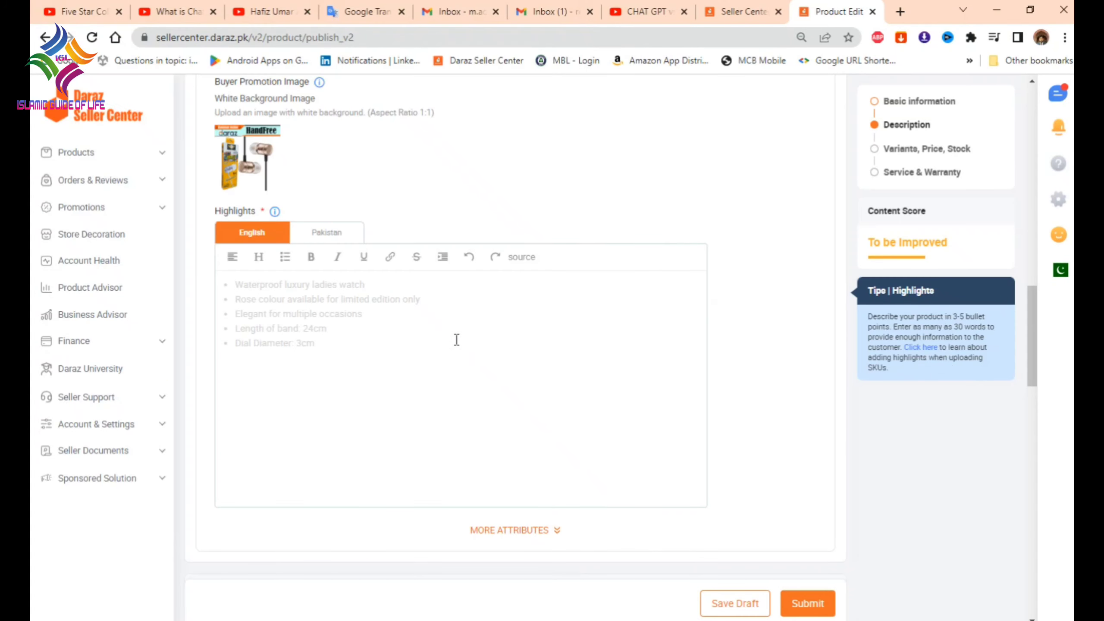
key(ctrl+v)
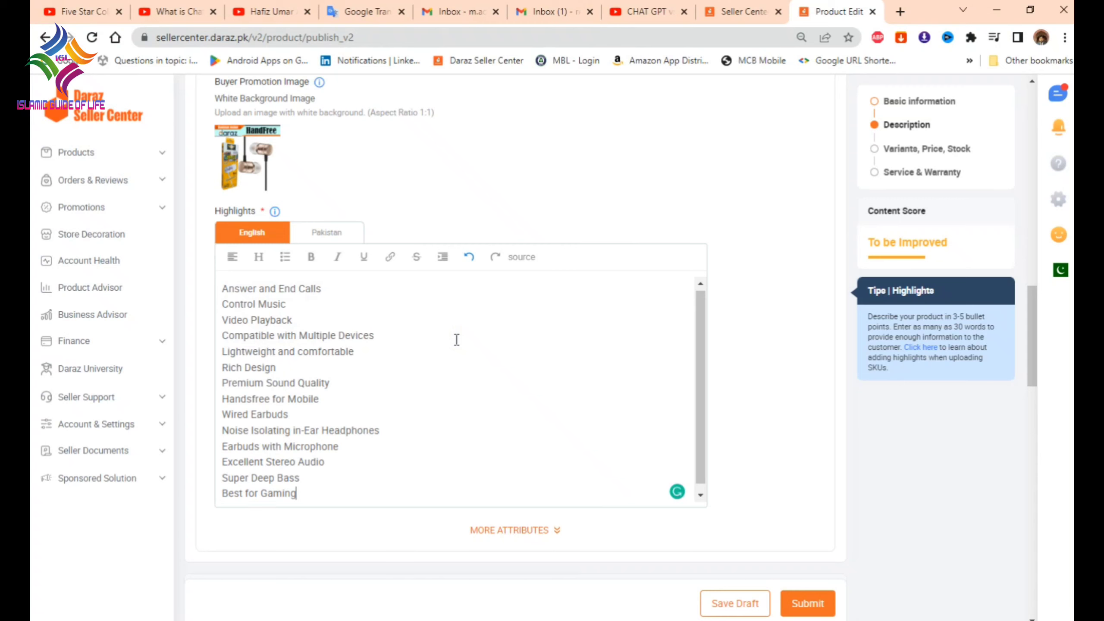
Step: Paste the same highlights list into the Pakistan version of the product's Highlights
click(316, 234)
click(253, 238)
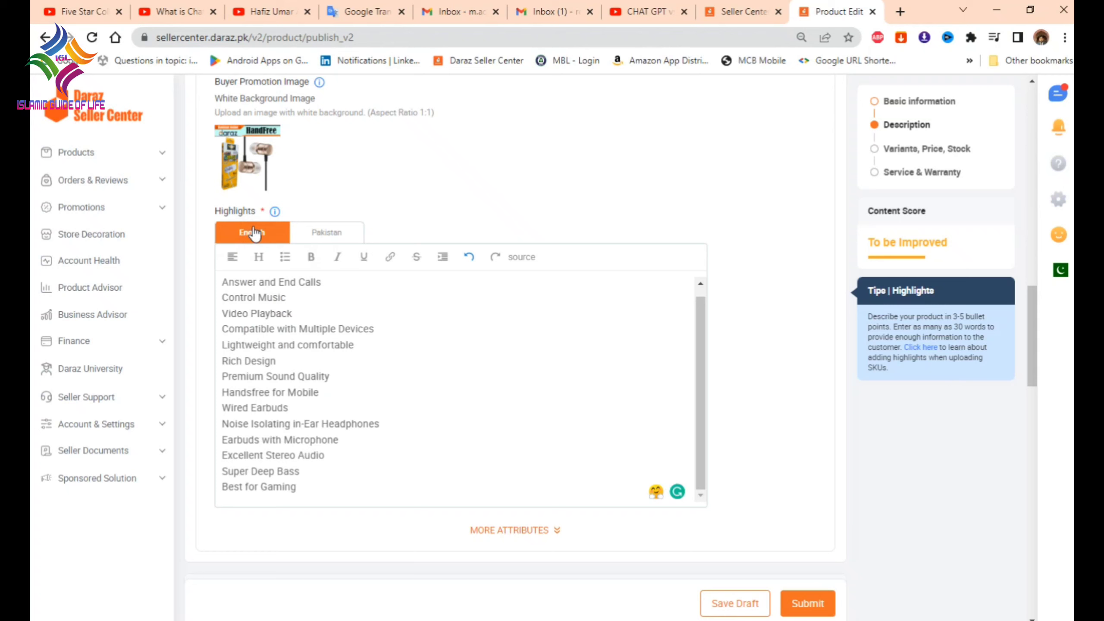
click(327, 233)
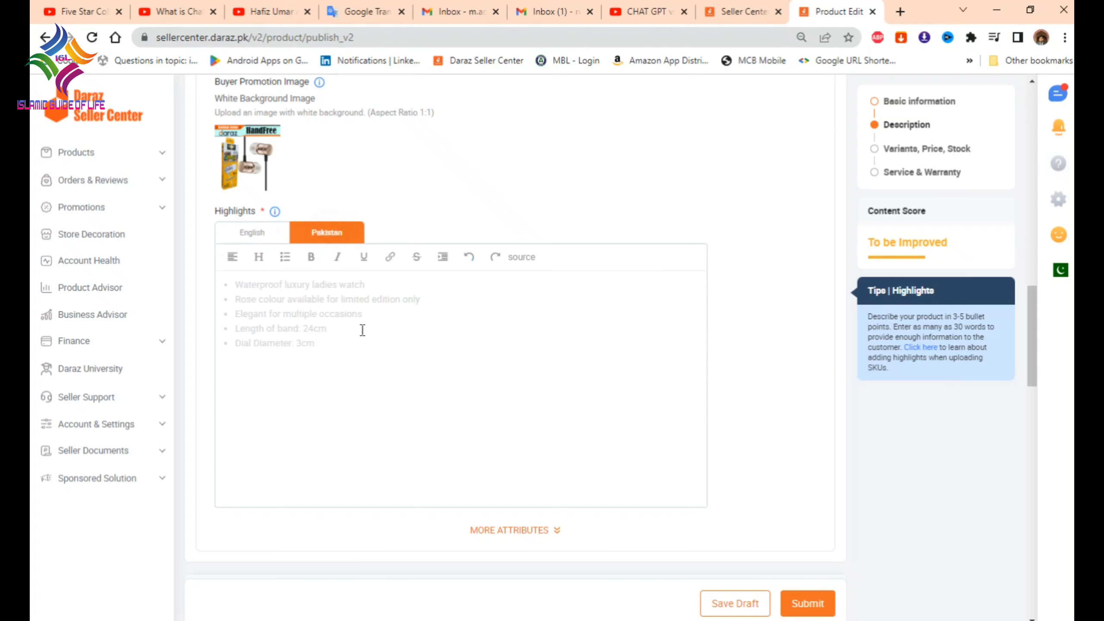
click(357, 317)
key(ctrl+v)
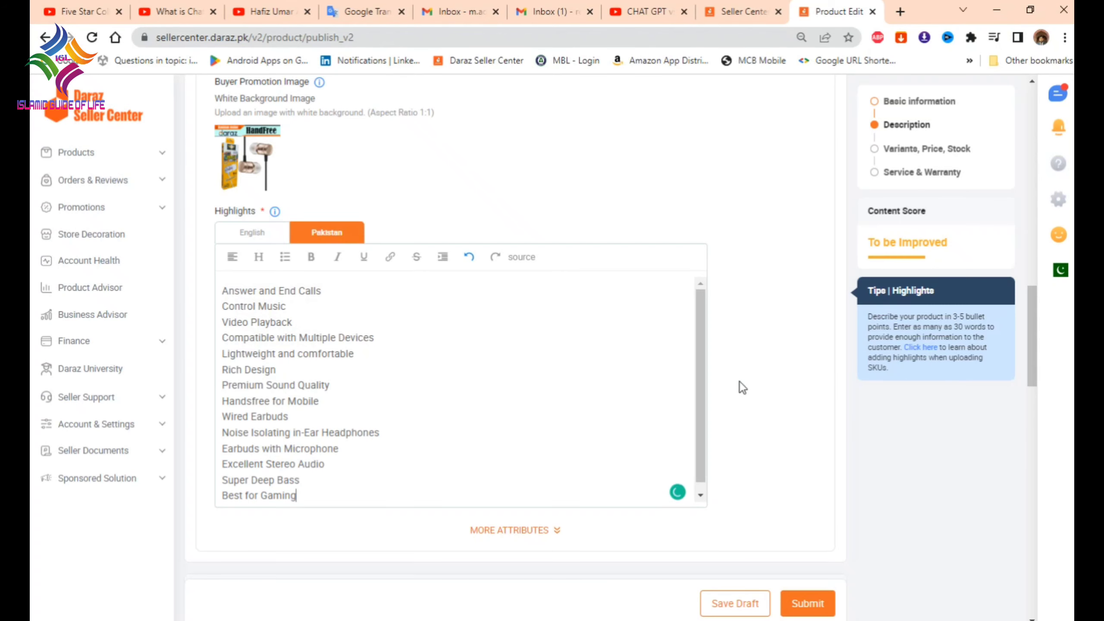
Step: Expand the additional product highlight attributes and begin the What's in the box entry with "1x"
scroll(740, 381, down, 5)
click(531, 312)
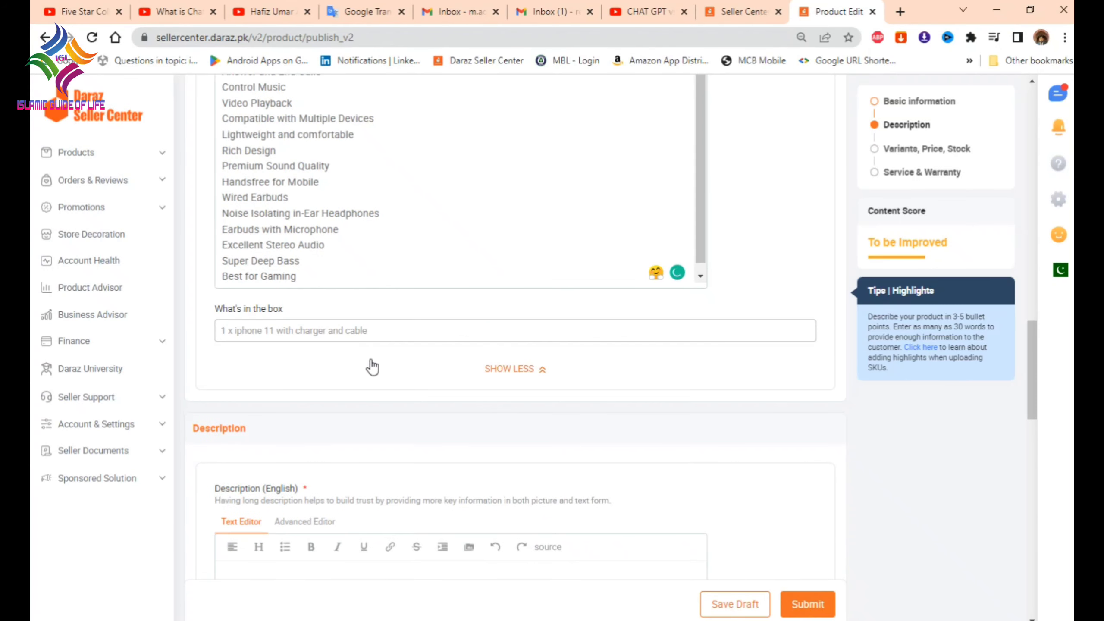
click(511, 369)
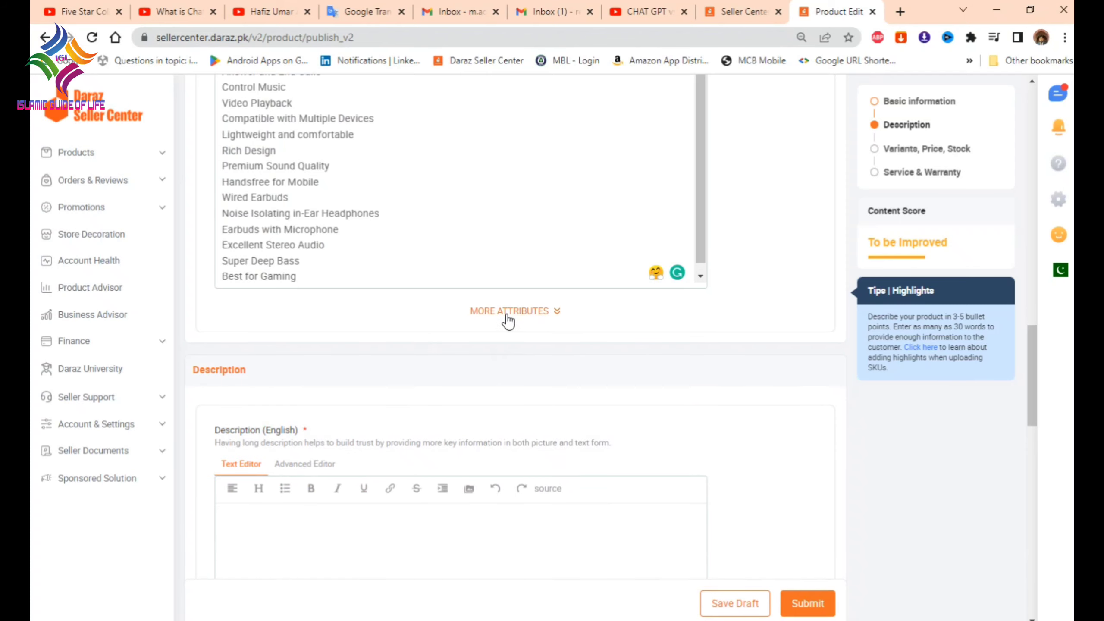
click(507, 316)
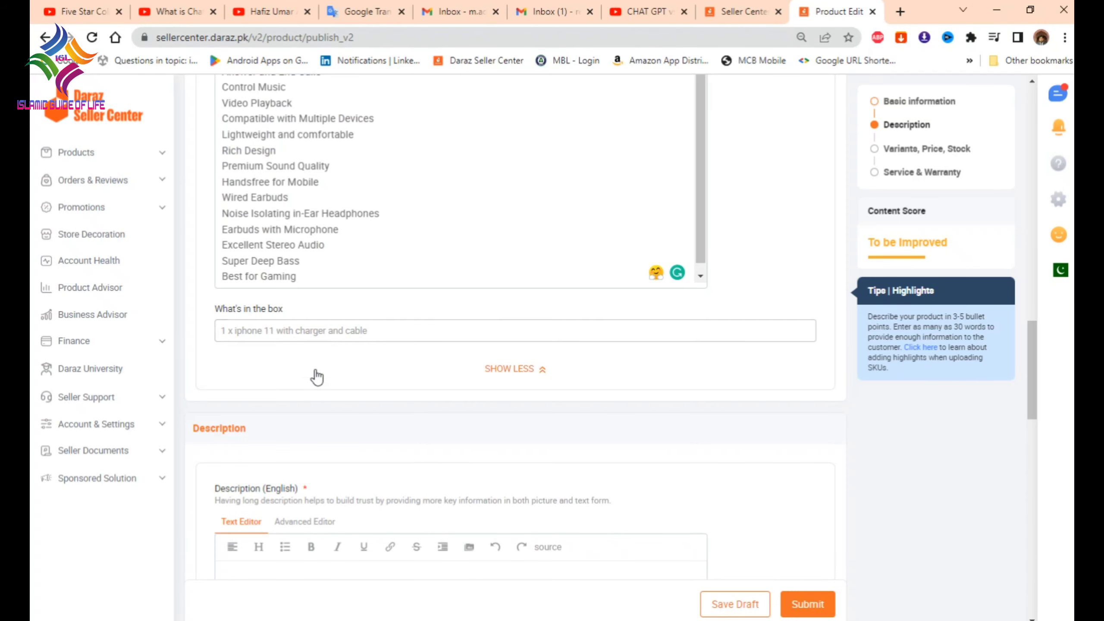
key(alt+Tab)
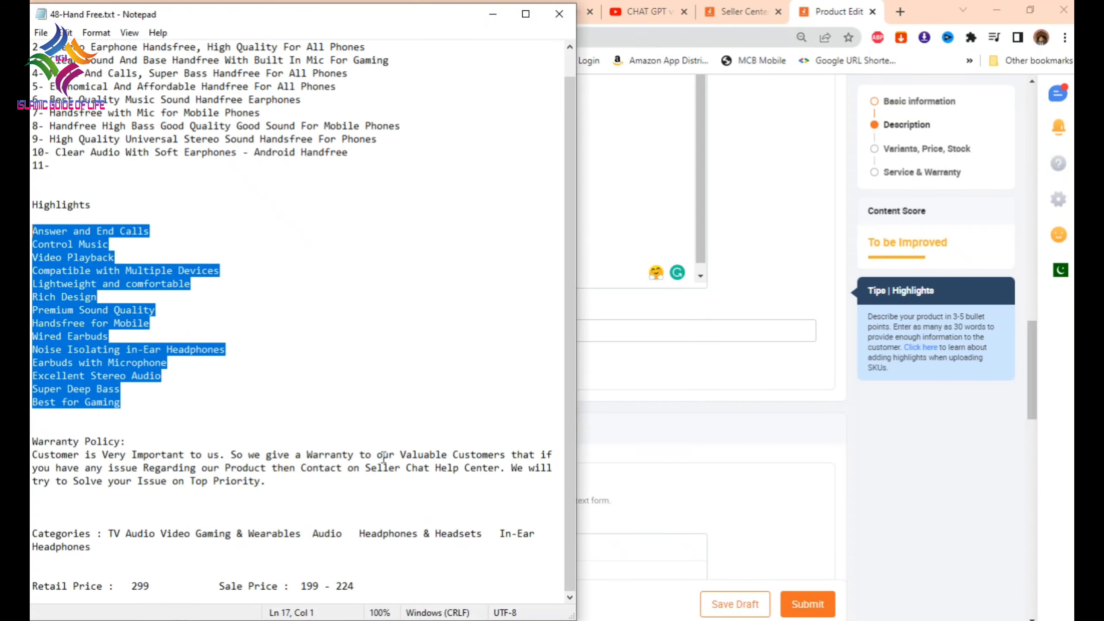
click(742, 346)
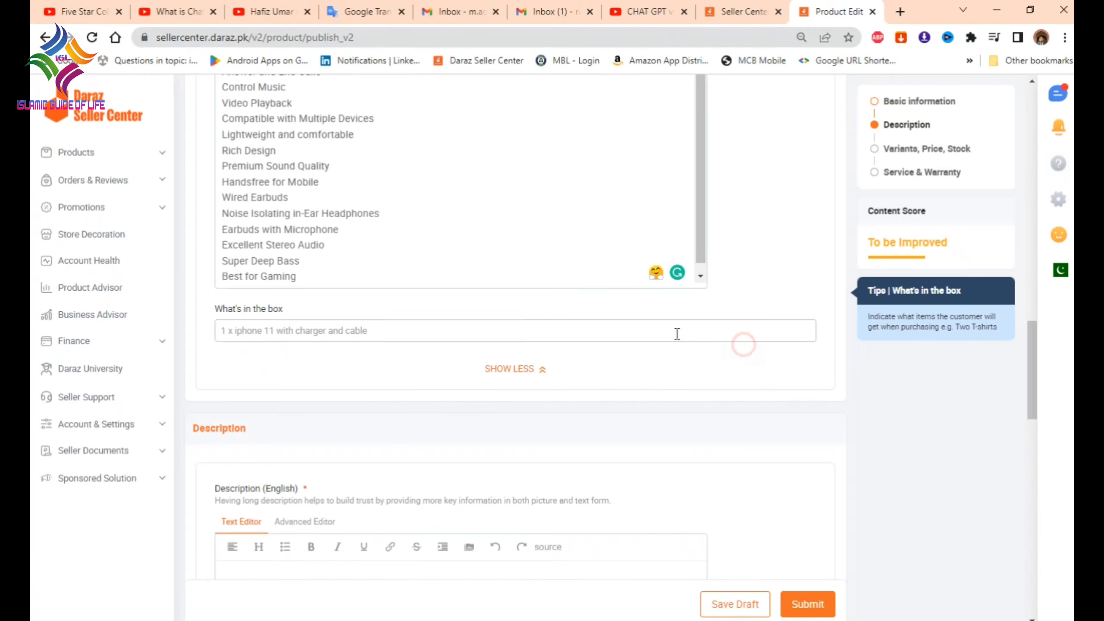
click(648, 330)
text(1x)
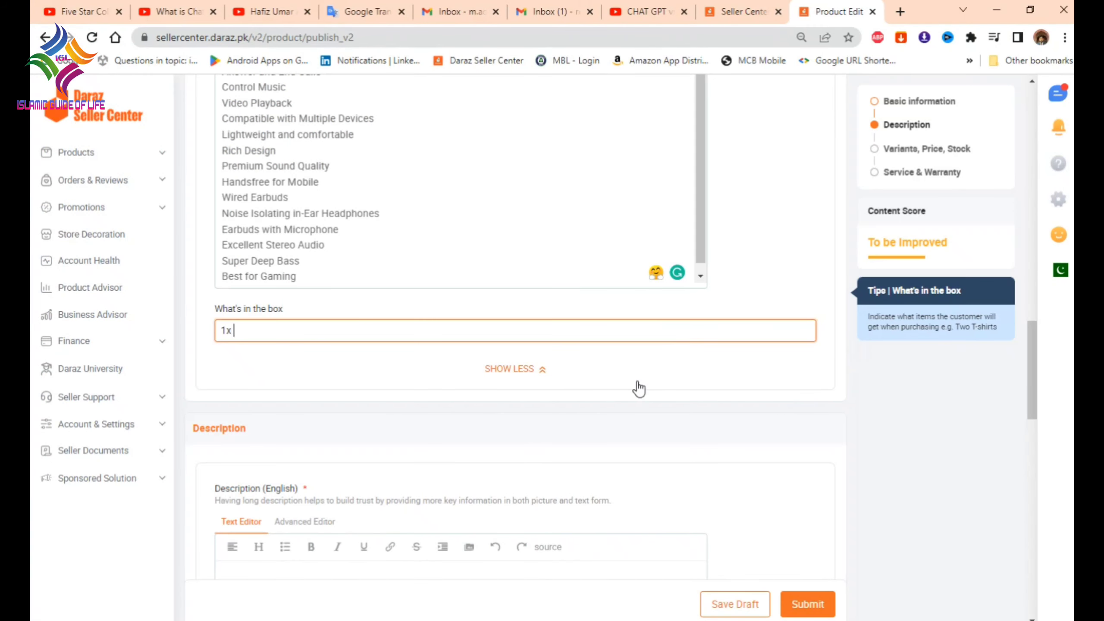
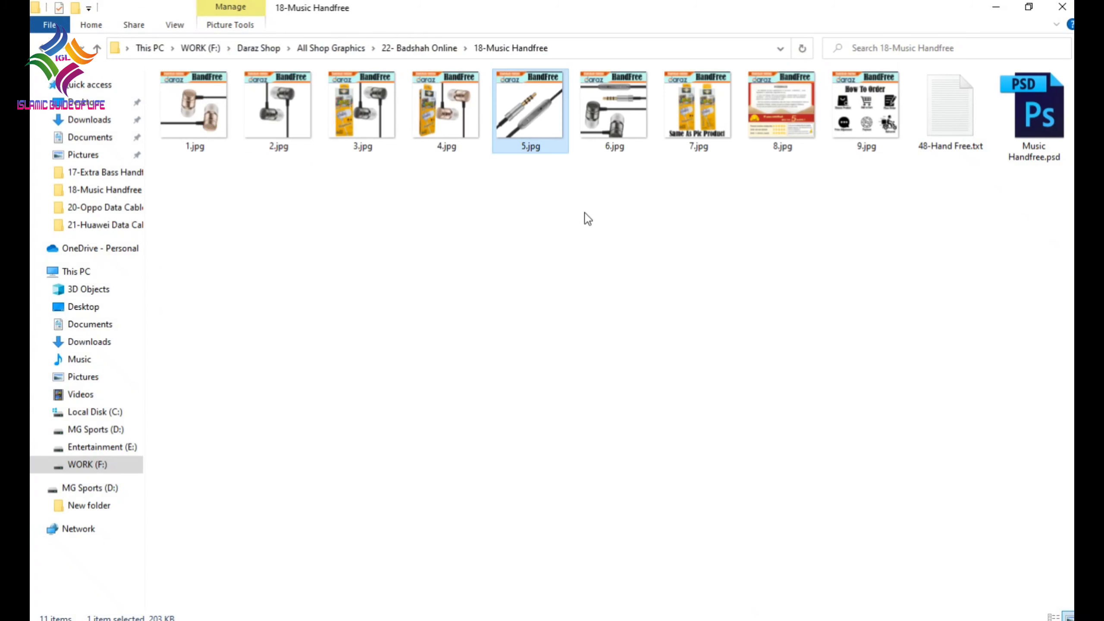
shift+click(711, 109)
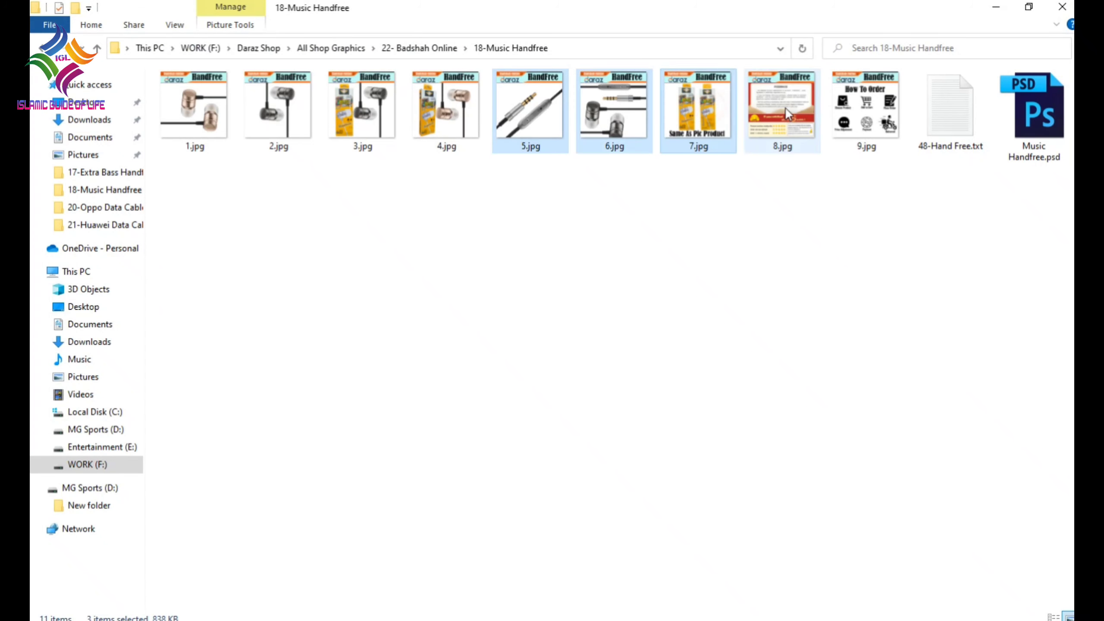
shift+click(787, 109)
shift+click(869, 111)
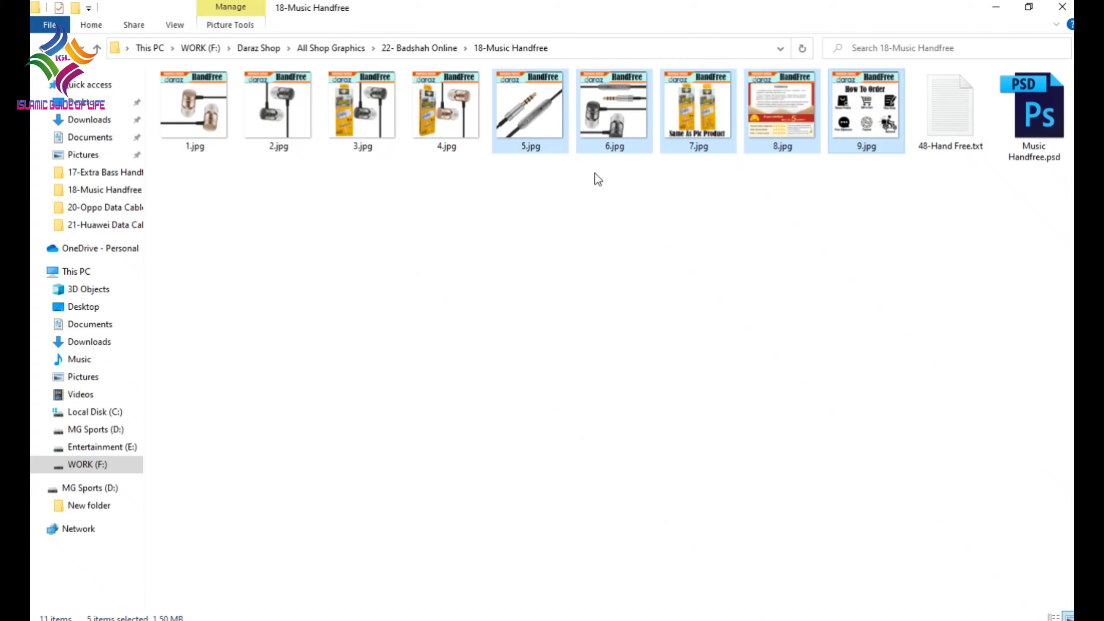
click(635, 205)
Step: Add 5.jpg, 7.jpg, 8.jpg and 9.jpg from the 18-Music Handfree folder to the English description and confirm the upload
click(536, 111)
ctrl+click(700, 109)
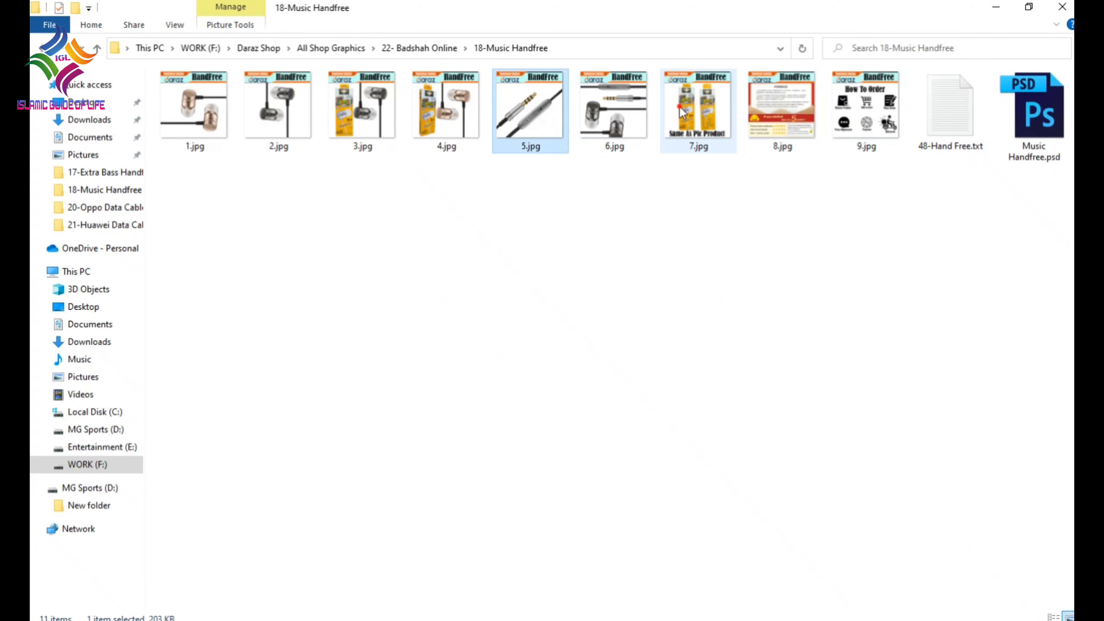
ctrl+click(768, 124)
ctrl+click(865, 111)
drag(527, 130, 543, 235)
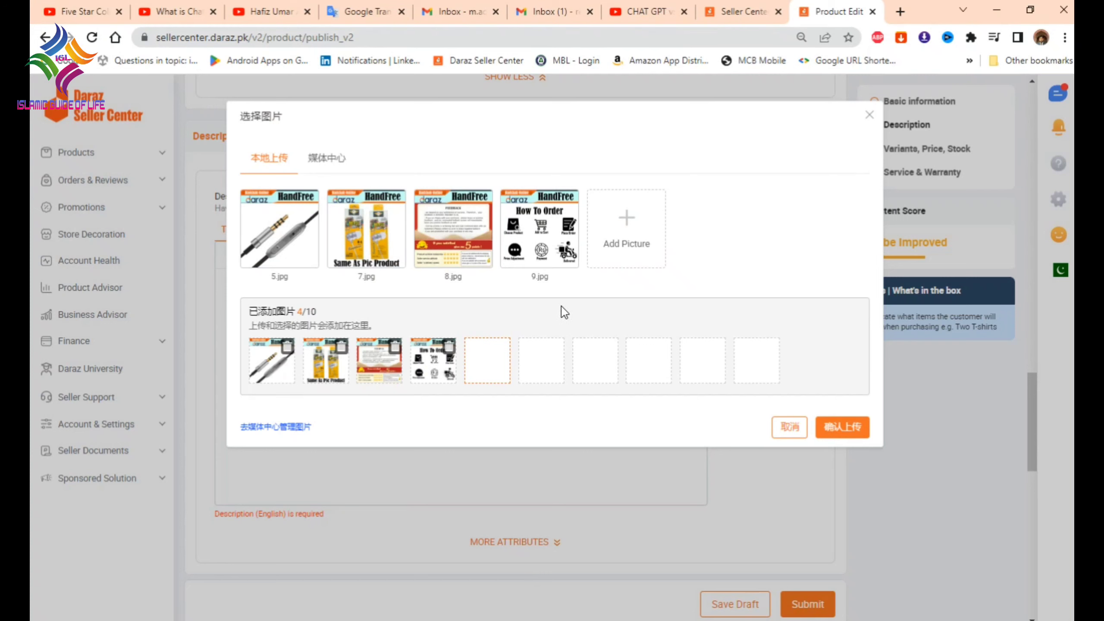
click(835, 427)
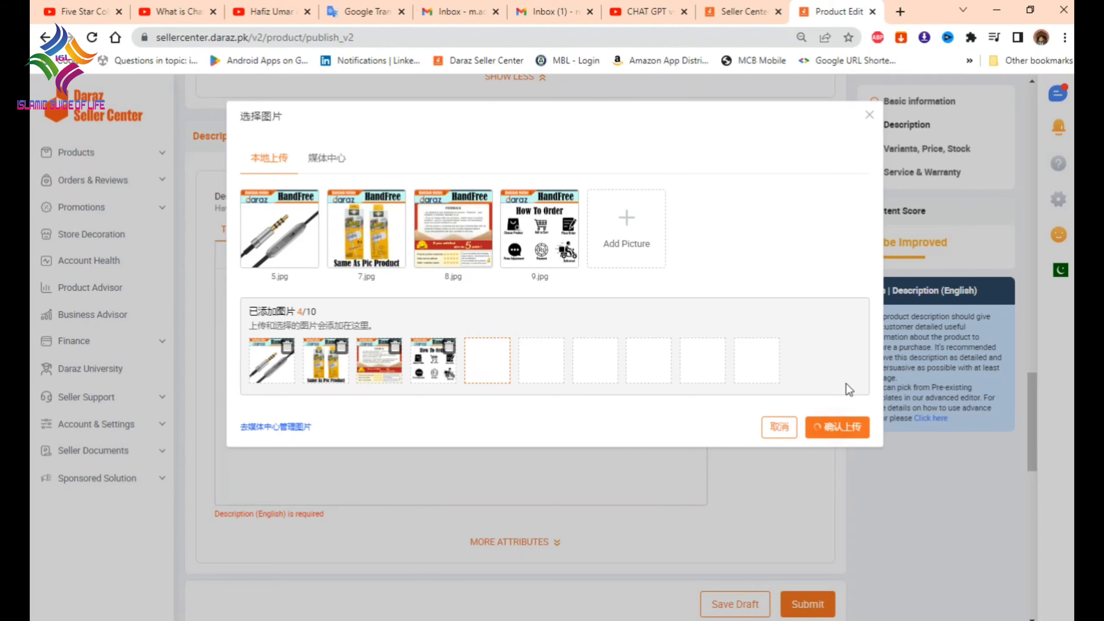
Step: Set the product variant's Color Family to Black
scroll(540, 364, down, 3)
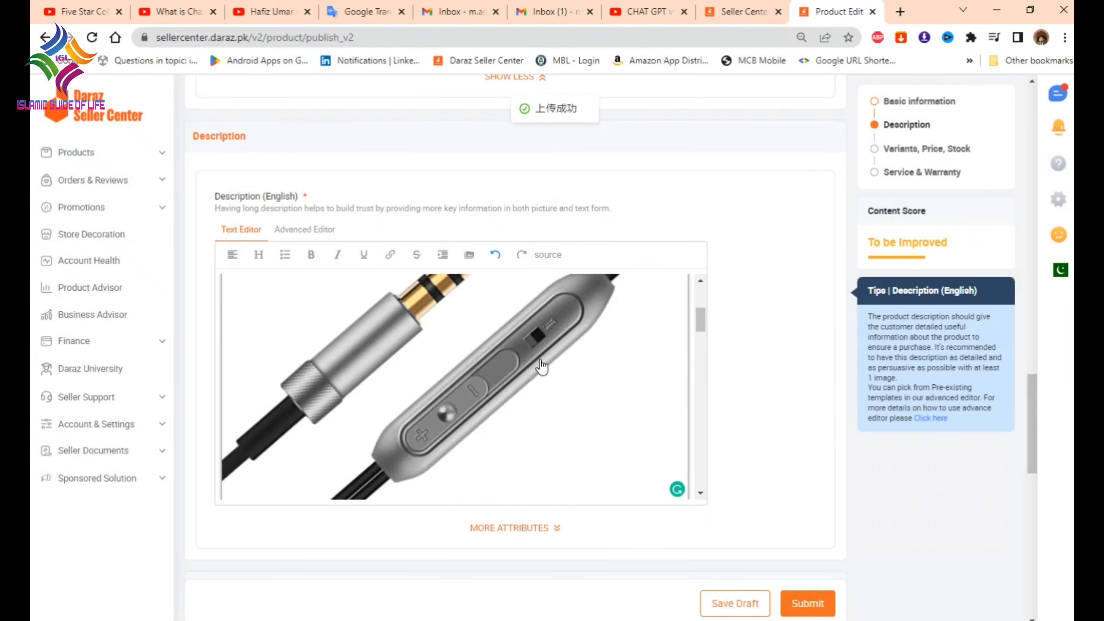
scroll(541, 365, down, 10)
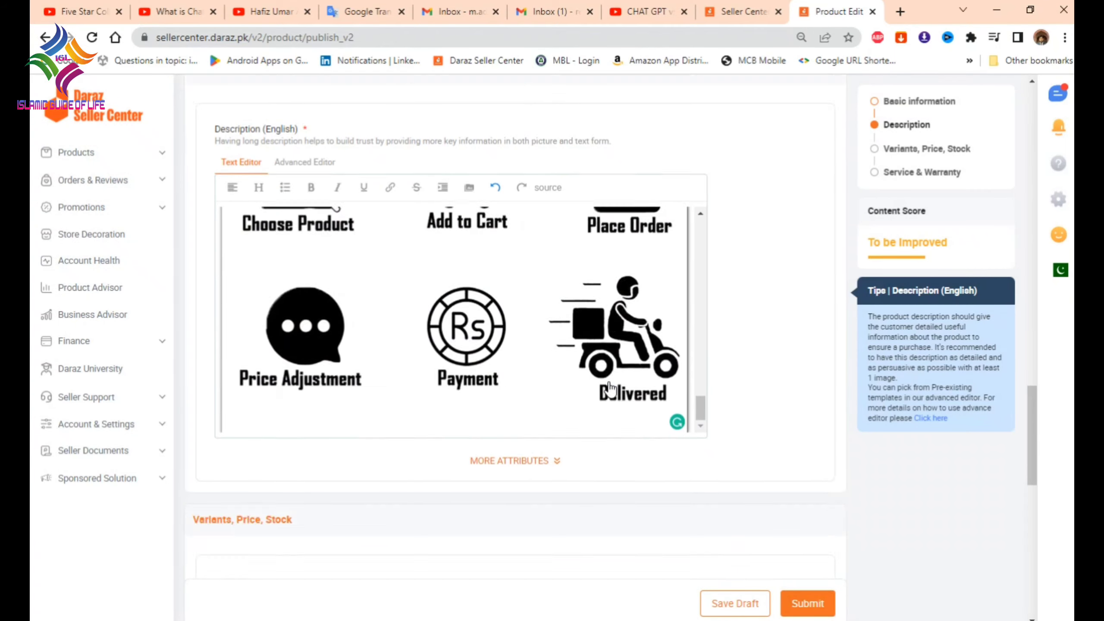
scroll(609, 388, down, 7)
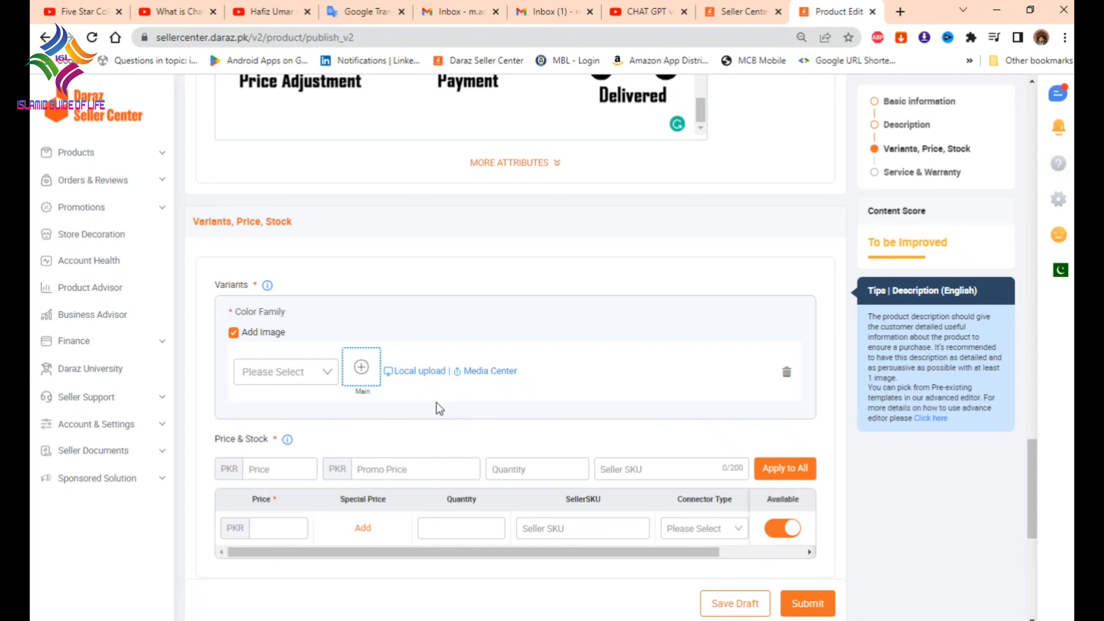
click(286, 371)
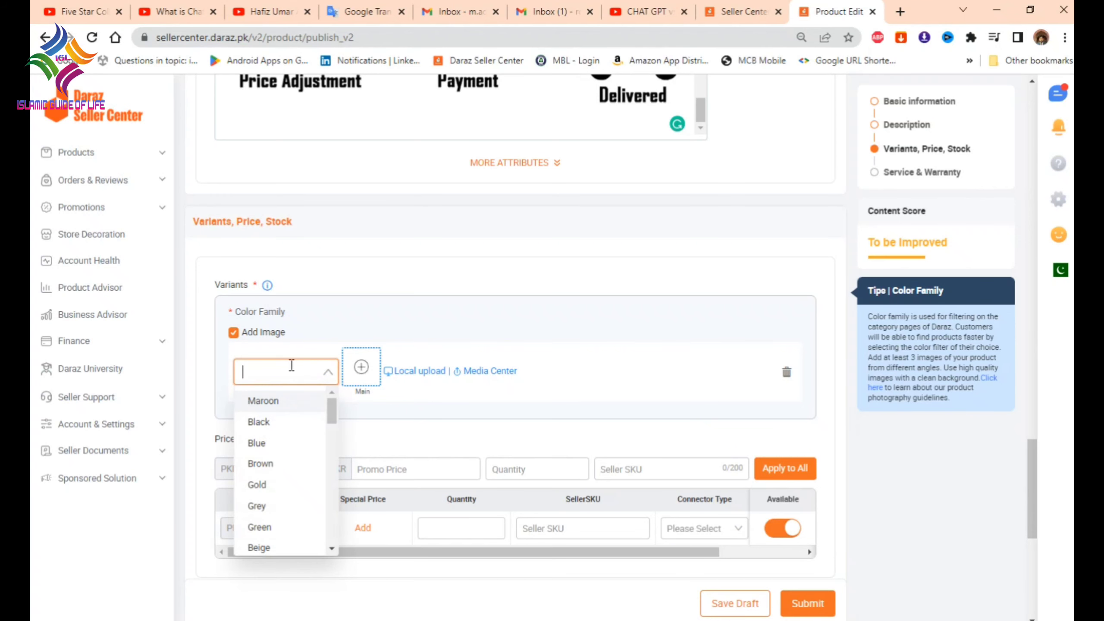
click(273, 425)
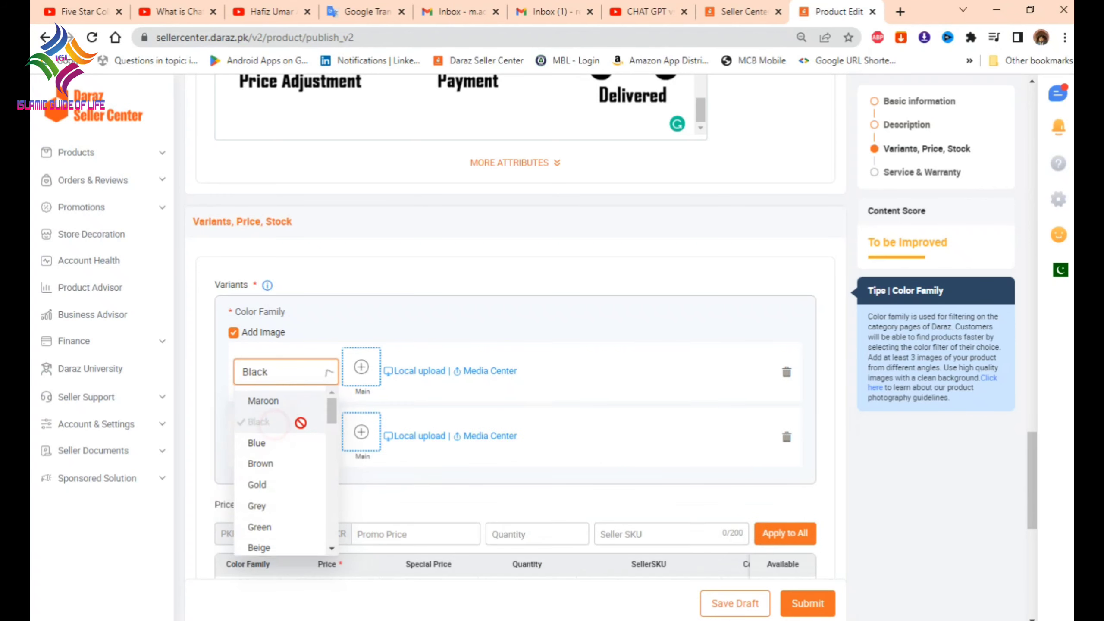
Step: Add 1.jpg, 2.jpg, 4.jpg, 5.jpg, 7.jpg, 8.jpg and 9.jpg from the 18-Music Handfree folder as local images for the Black variant
click(418, 371)
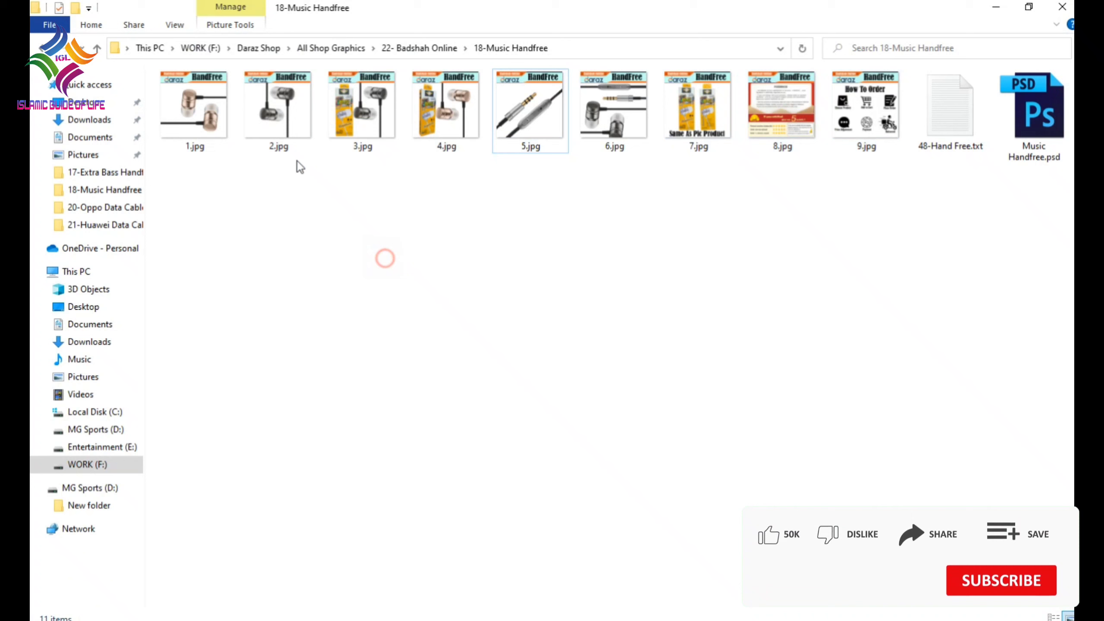
click(225, 85)
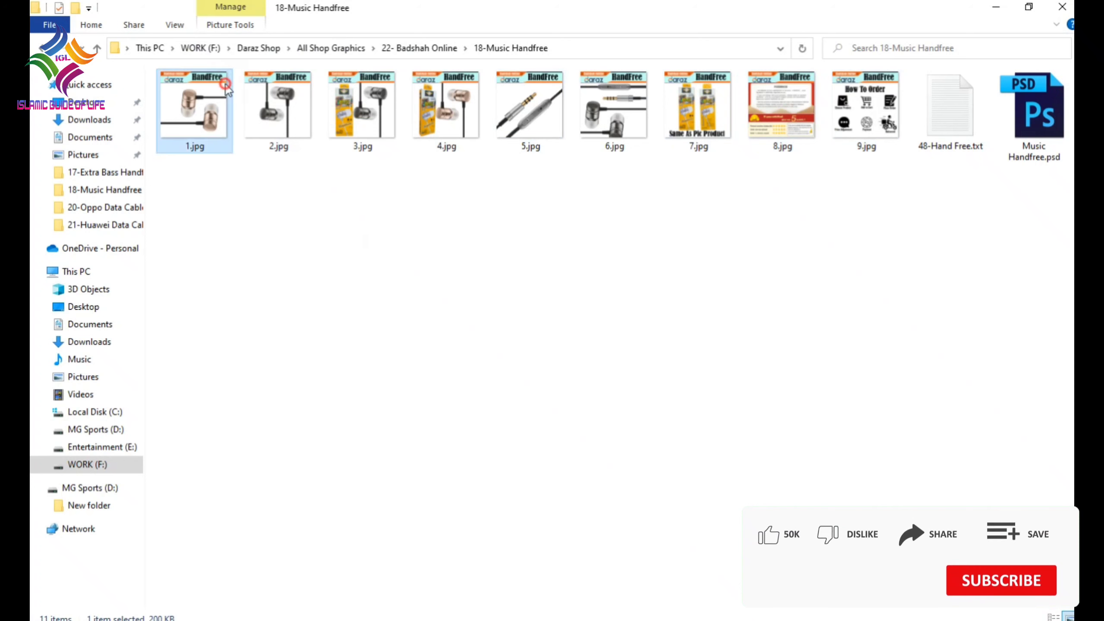
shift+click(866, 131)
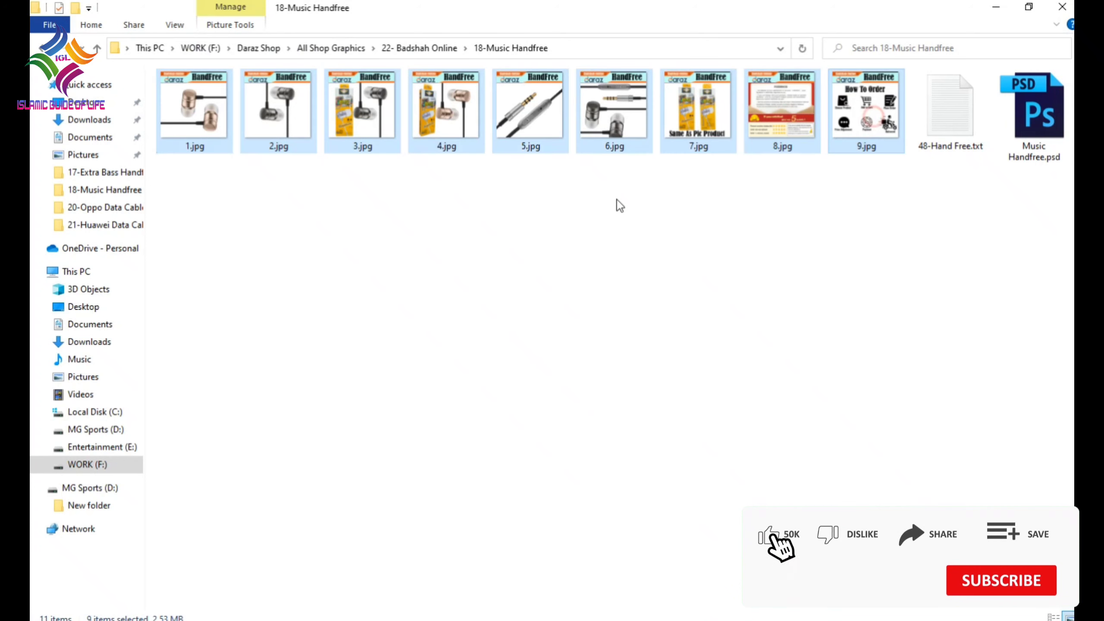
ctrl+click(375, 139)
ctrl+click(608, 116)
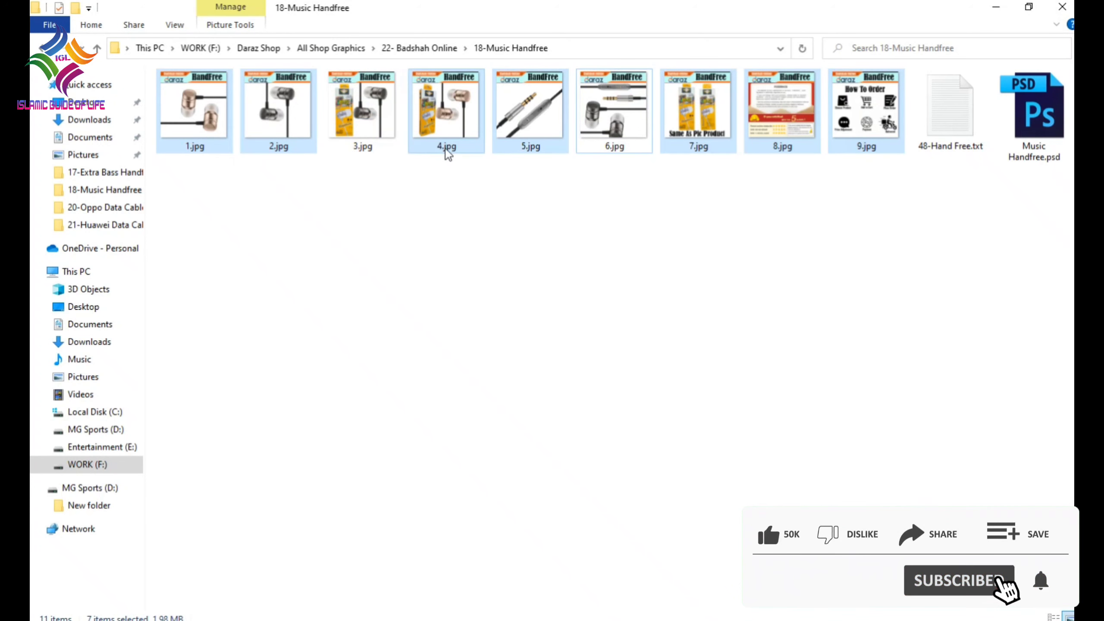
drag(448, 155, 539, 265)
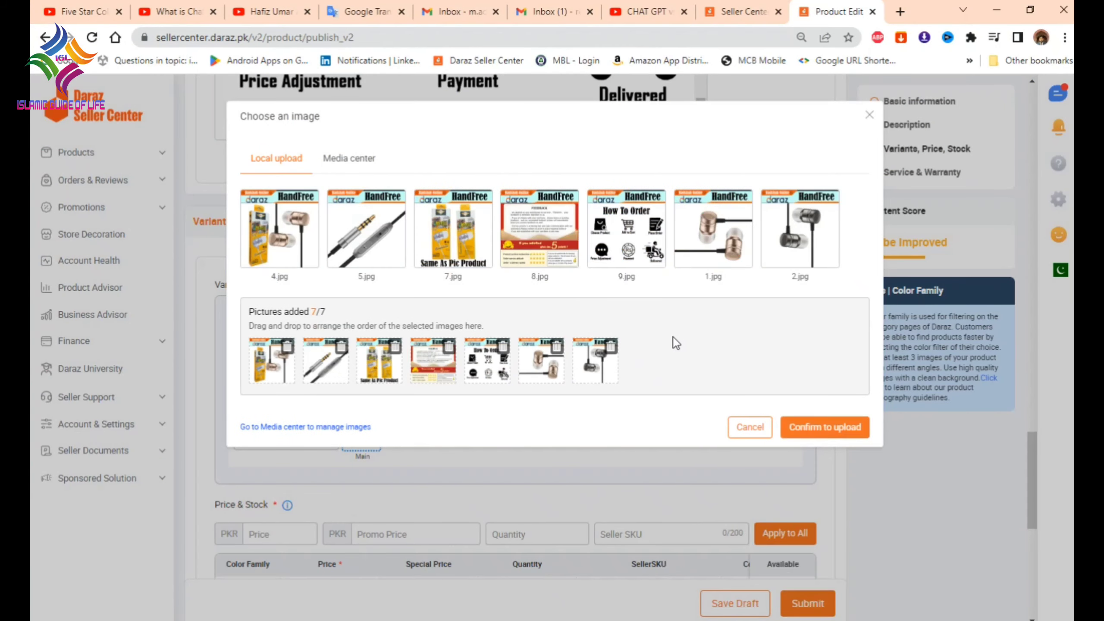
Step: Reorder the Black variant's images so 1.jpg and 2.jpg precede 8.jpg and 9.jpg, and confirm the upload
drag(543, 380, 417, 364)
drag(595, 365, 491, 369)
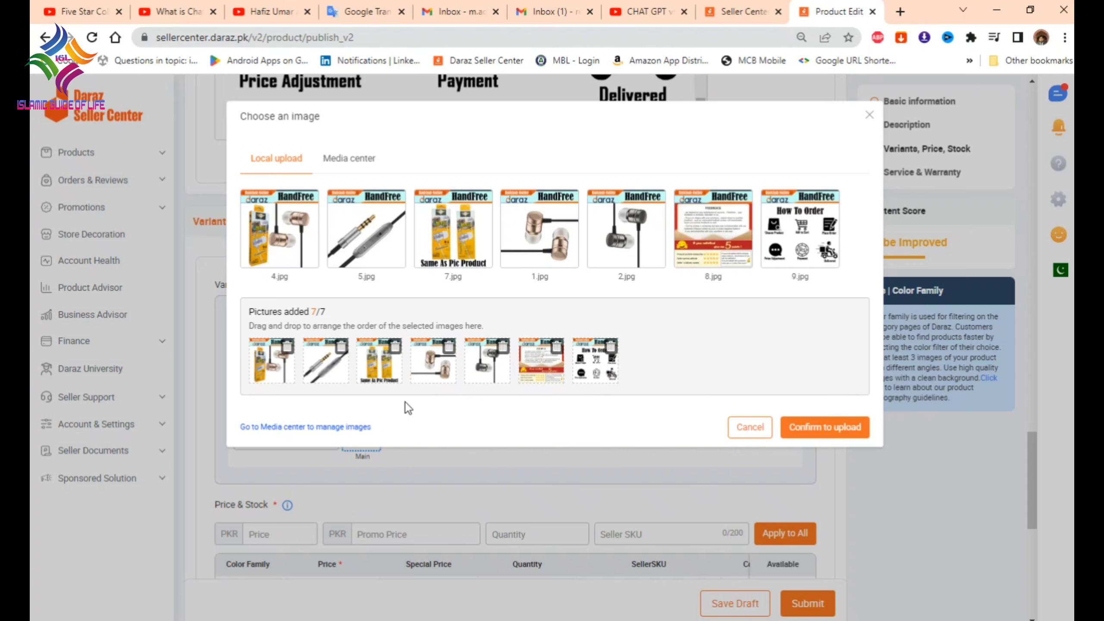
click(794, 423)
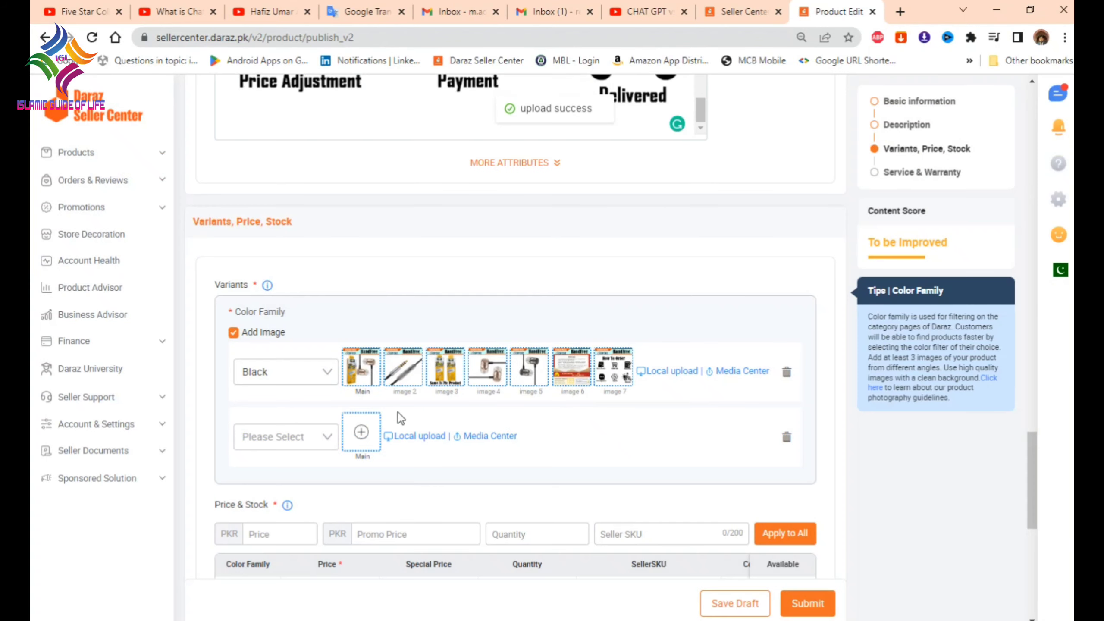
Step: Check the retail price in 48-Hand Free.txt and enter 299 PKR as the bulk Price under Price & Stock
scroll(609, 401, down, 5)
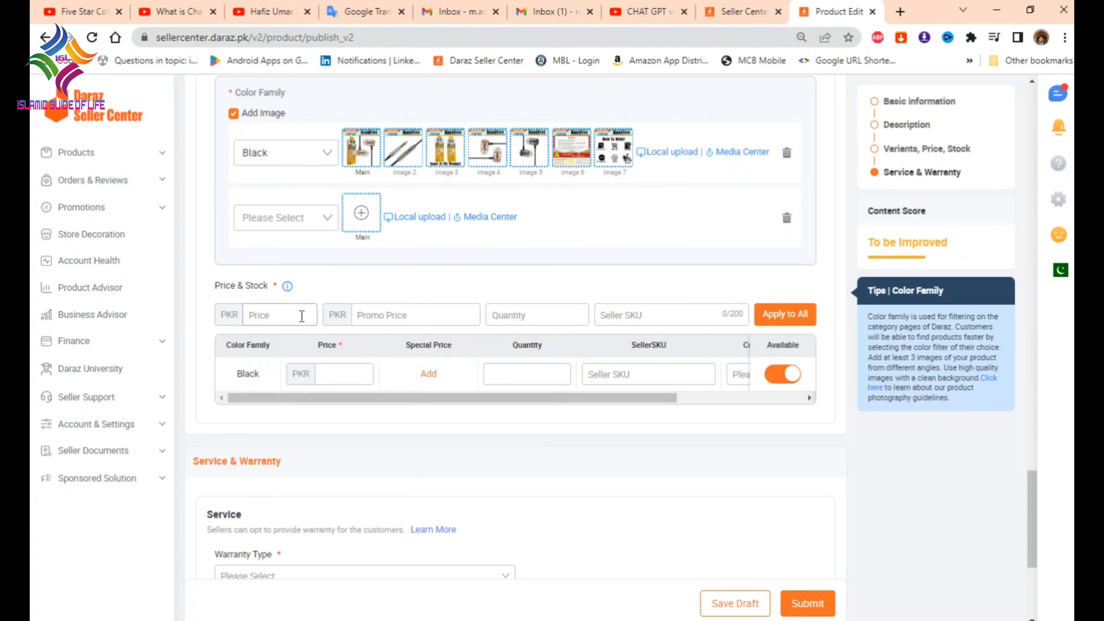
click(258, 315)
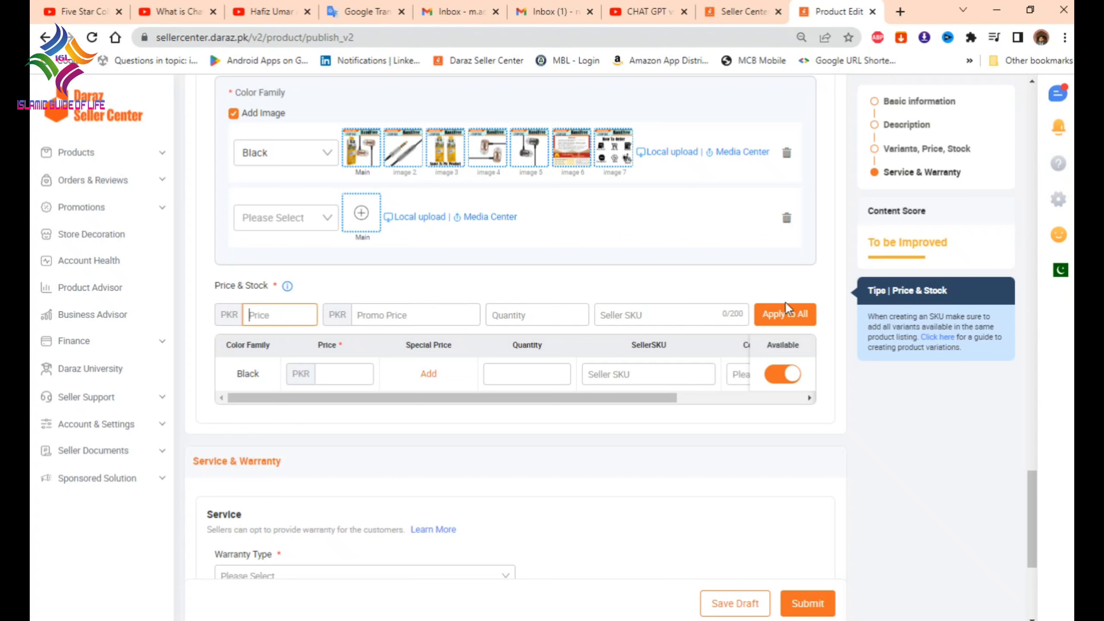
click(792, 322)
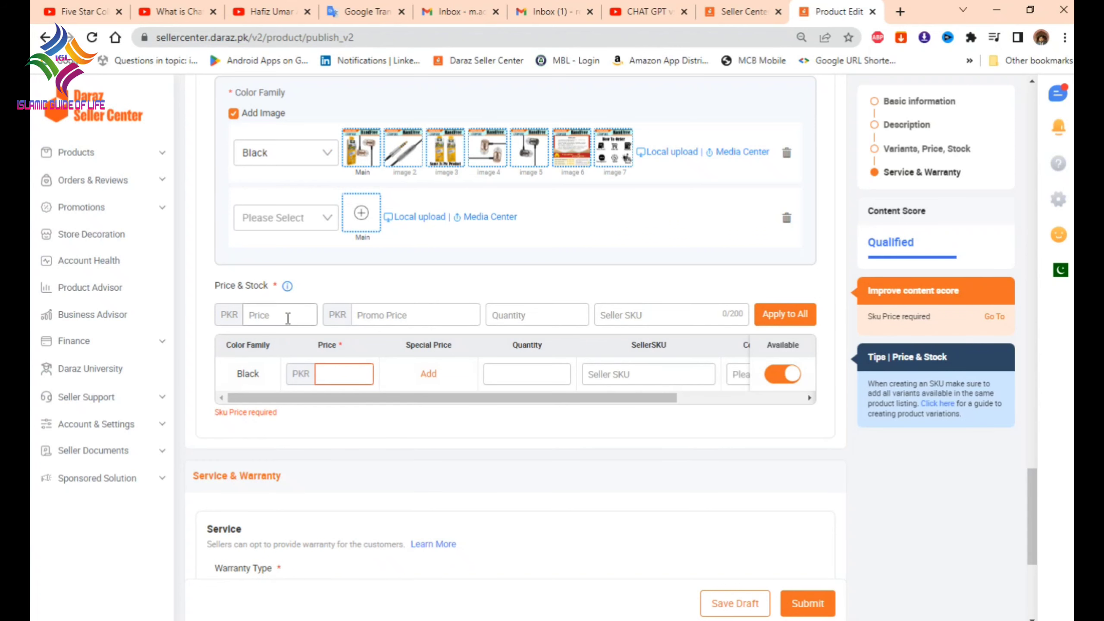
key(alt+Tab)
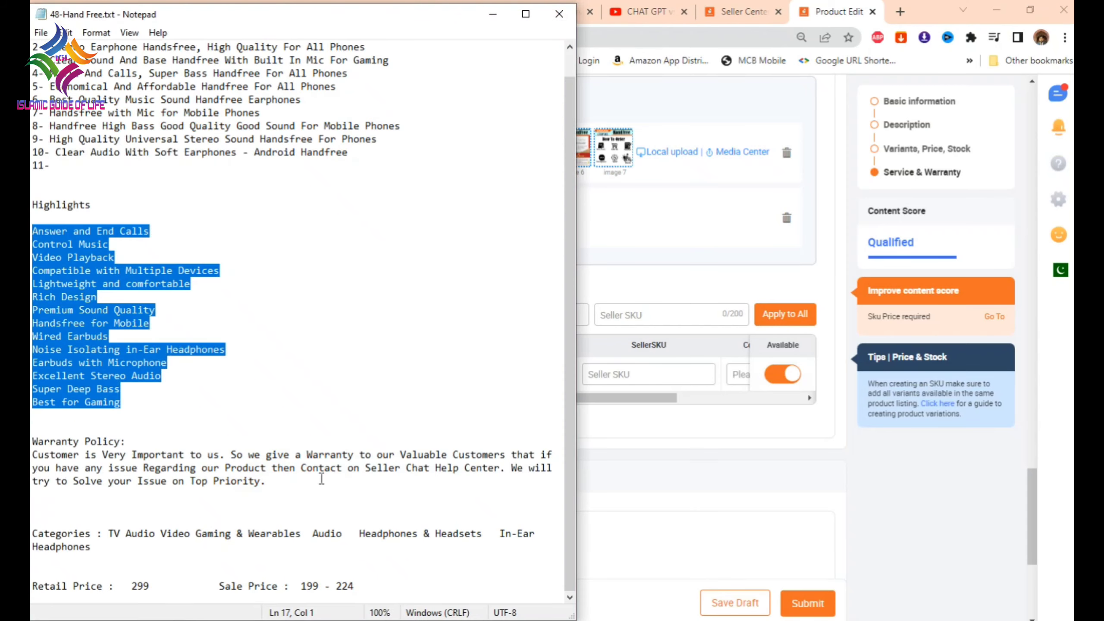
click(868, 513)
click(280, 322)
text(29)
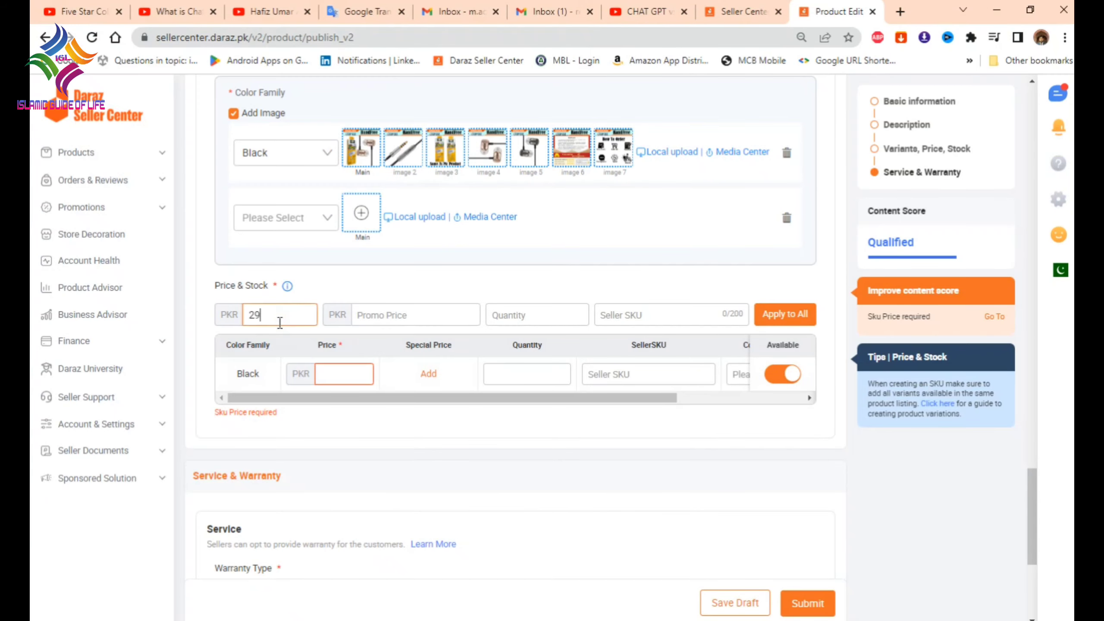
text(9)
Step: Set the bulk Promo Price to 199 PKR, running from 29/01/2023 to 28/02/2030, and confirm it
click(380, 311)
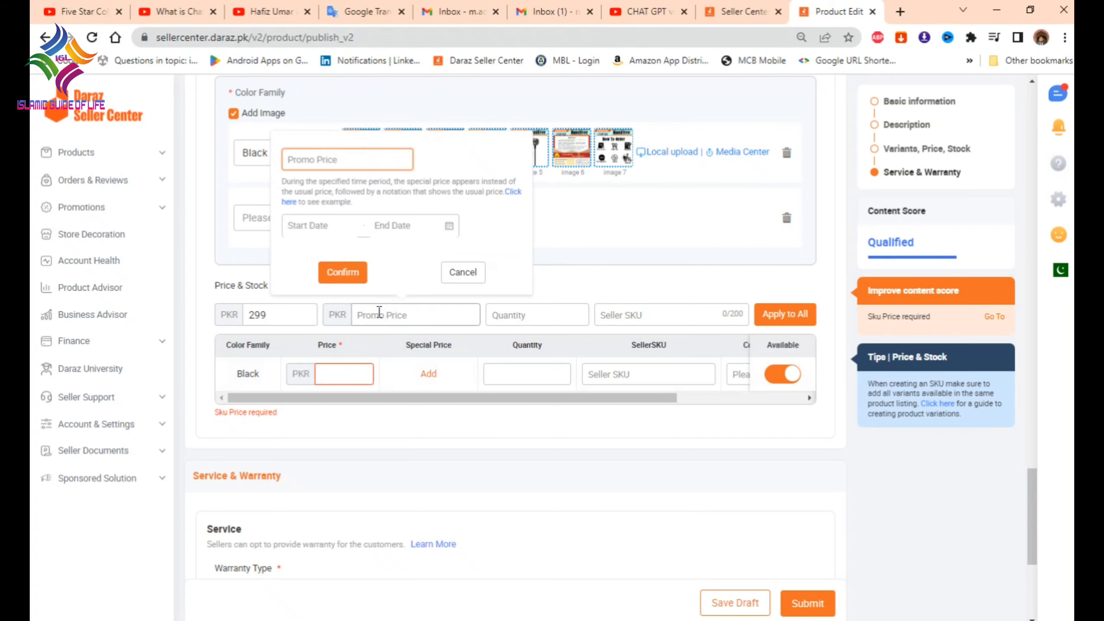
text(199)
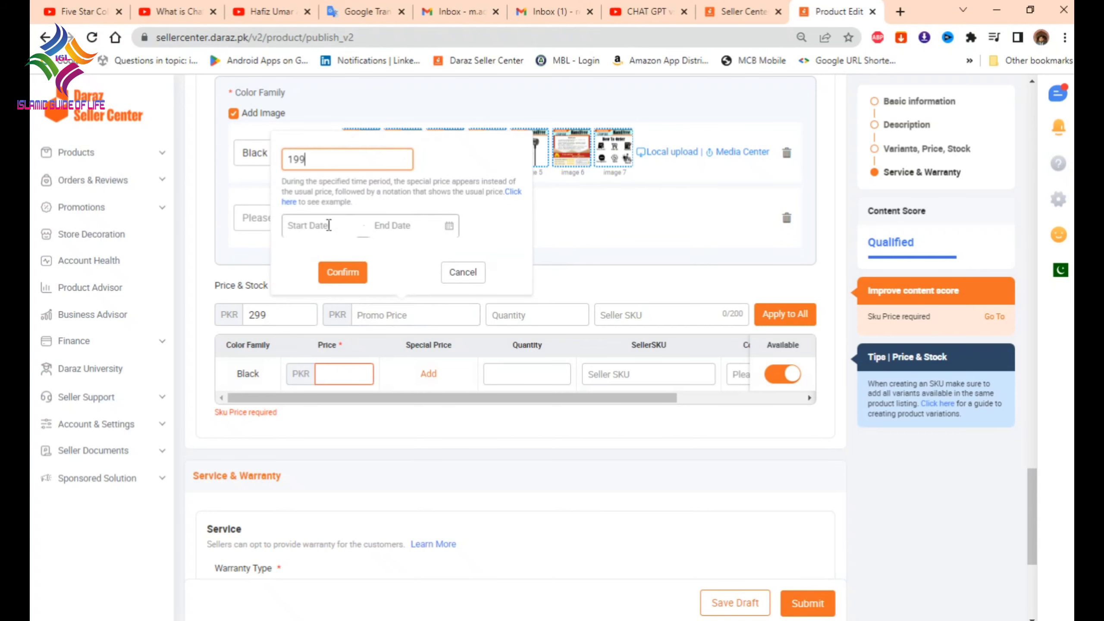
click(329, 225)
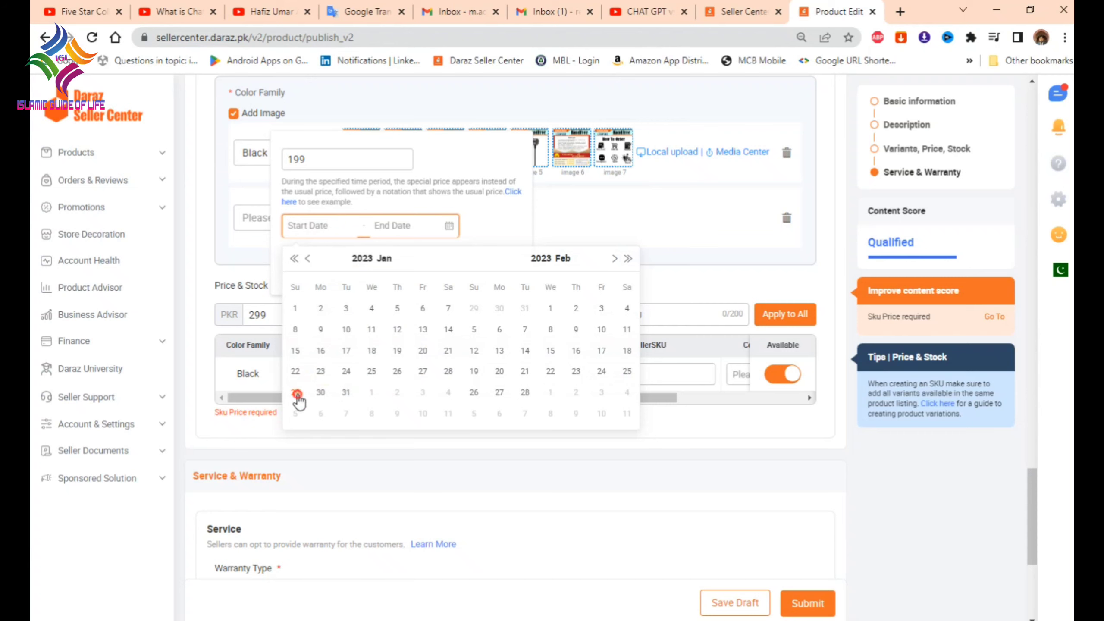
click(297, 394)
click(629, 259)
click(628, 259)
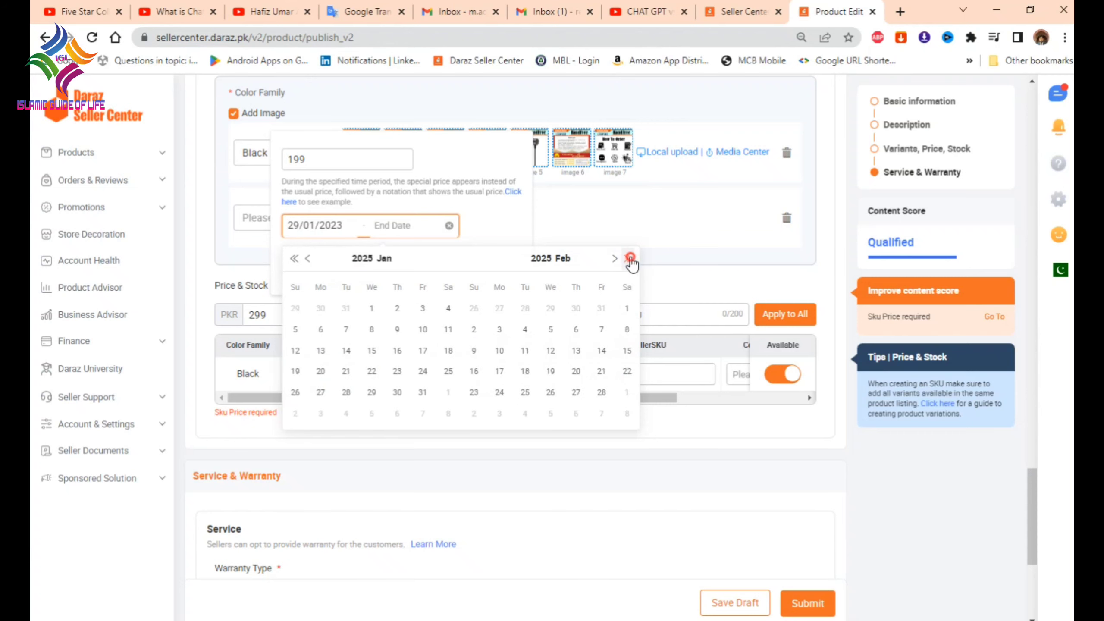
click(628, 258)
click(628, 259)
click(629, 259)
click(628, 258)
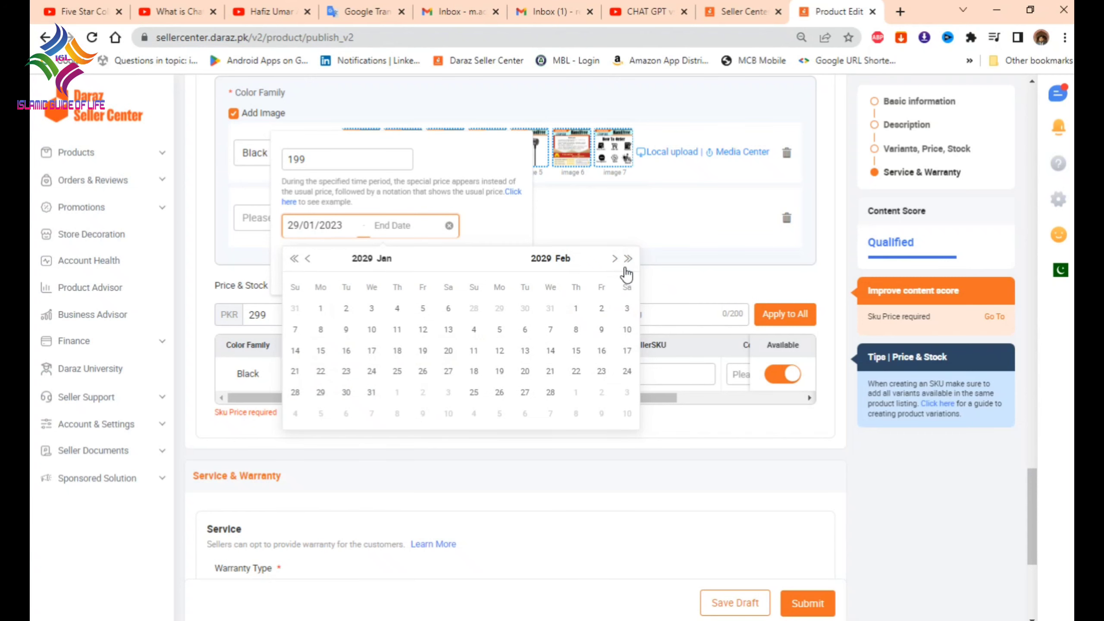
click(629, 258)
click(576, 393)
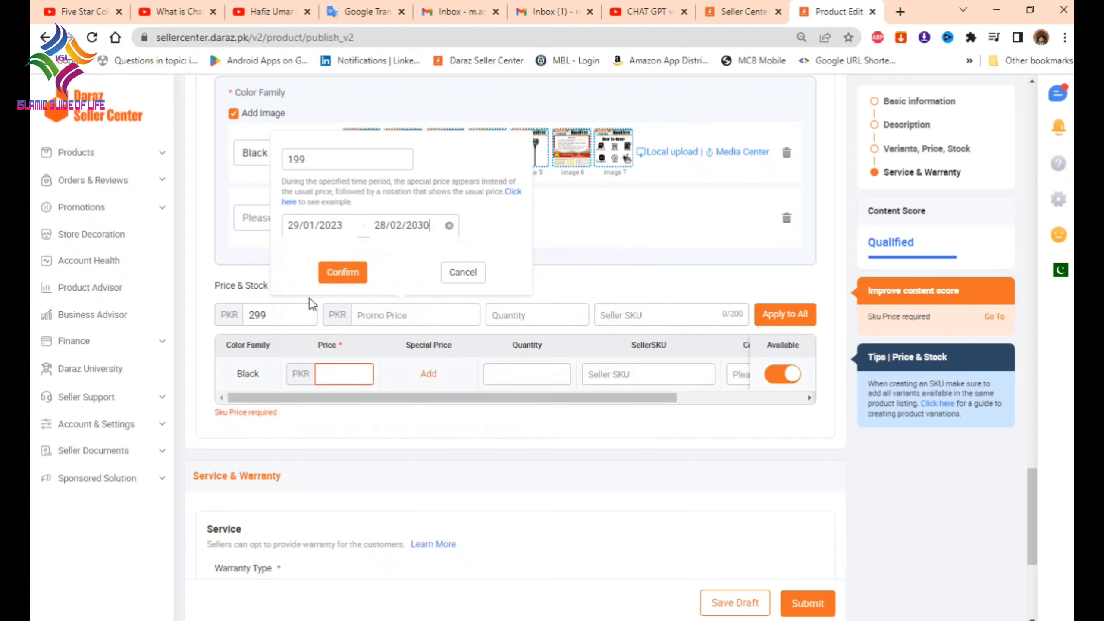
click(346, 273)
Step: Set the bulk Quantity to 500 and the Seller SKU to "1x Music Handfree"
click(542, 313)
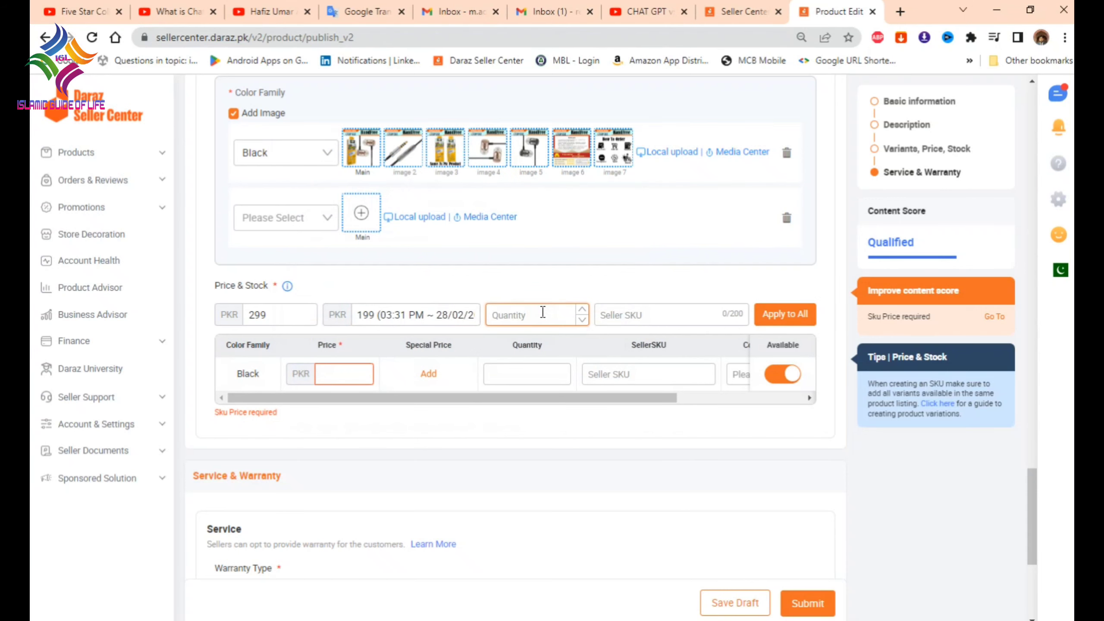
text(500)
click(634, 315)
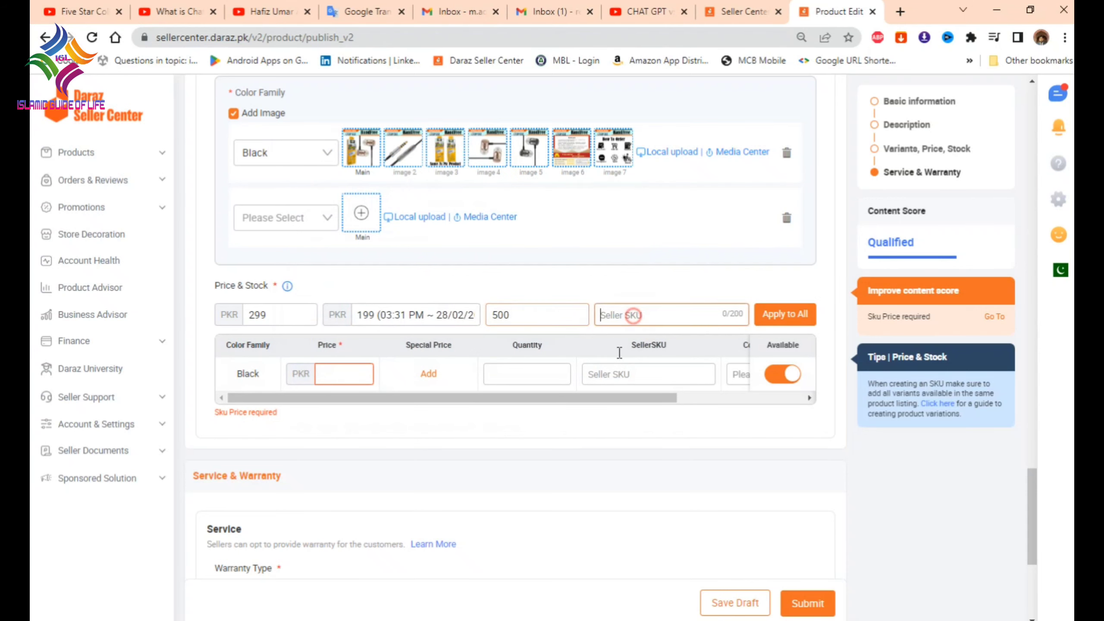
text(1x )
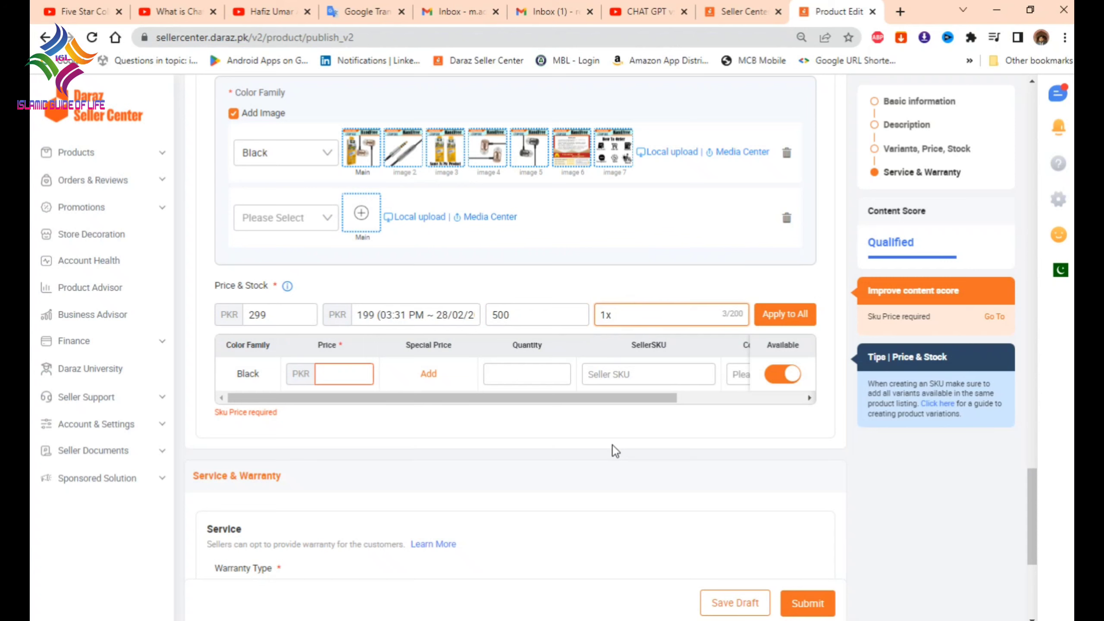
text(Music Handfree)
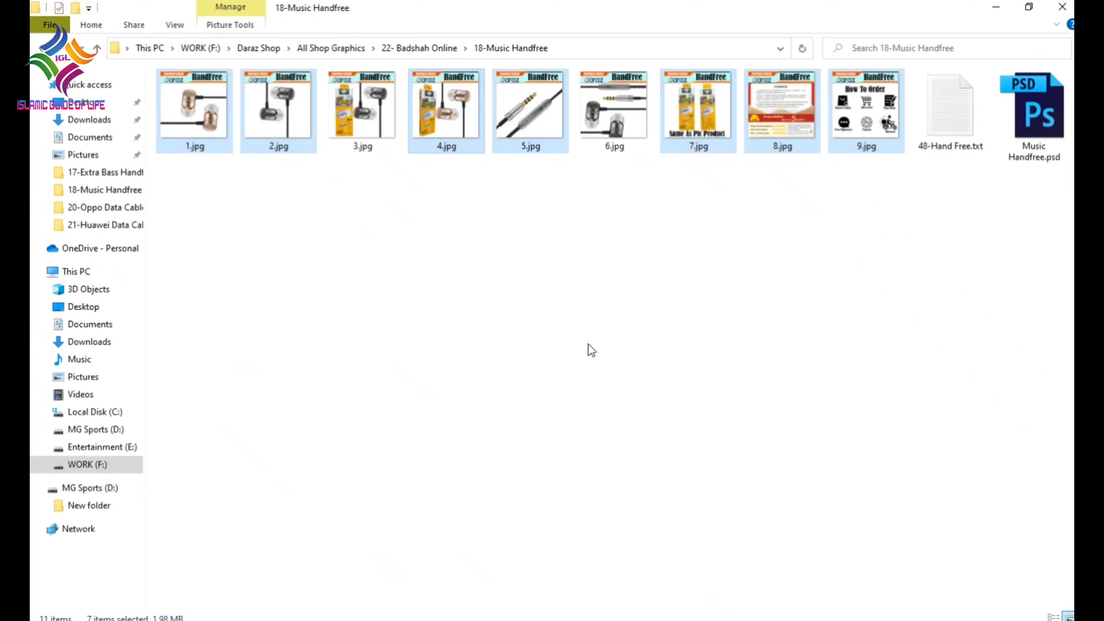
Step: Examine the numbered handfree product folders in 22- Badshah Online in File Explorer
key(alt+Up)
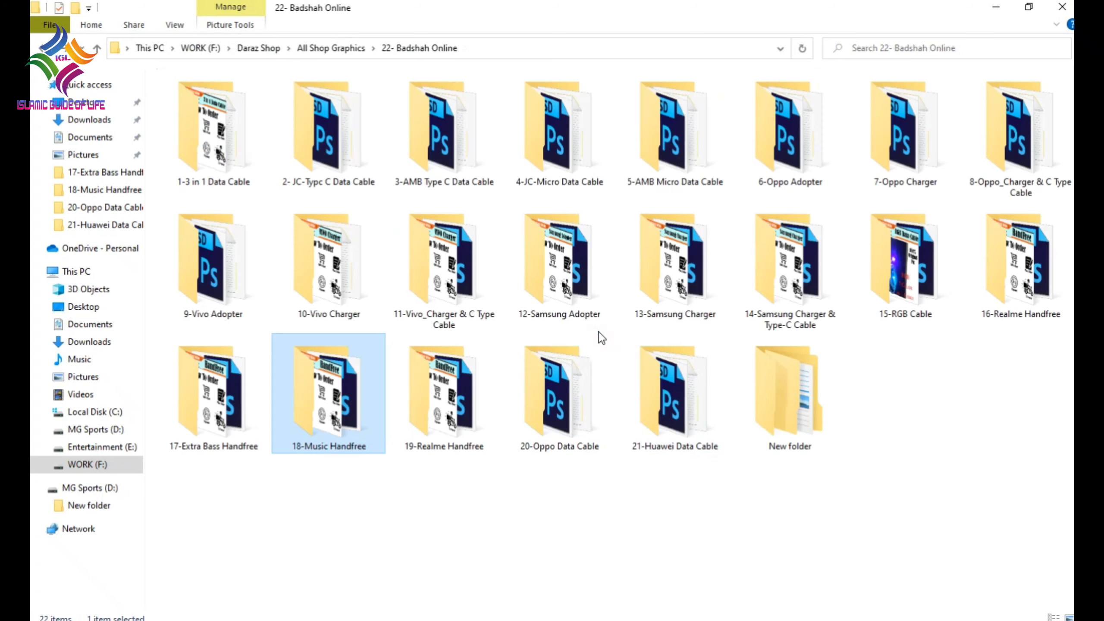
click(1030, 296)
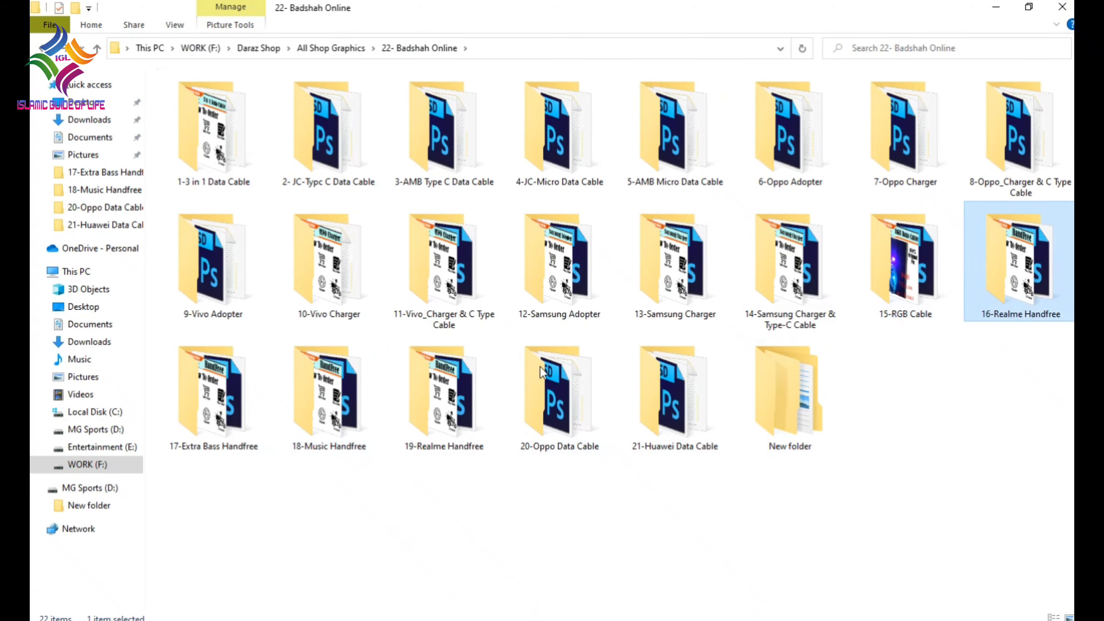
click(260, 386)
click(359, 394)
click(419, 397)
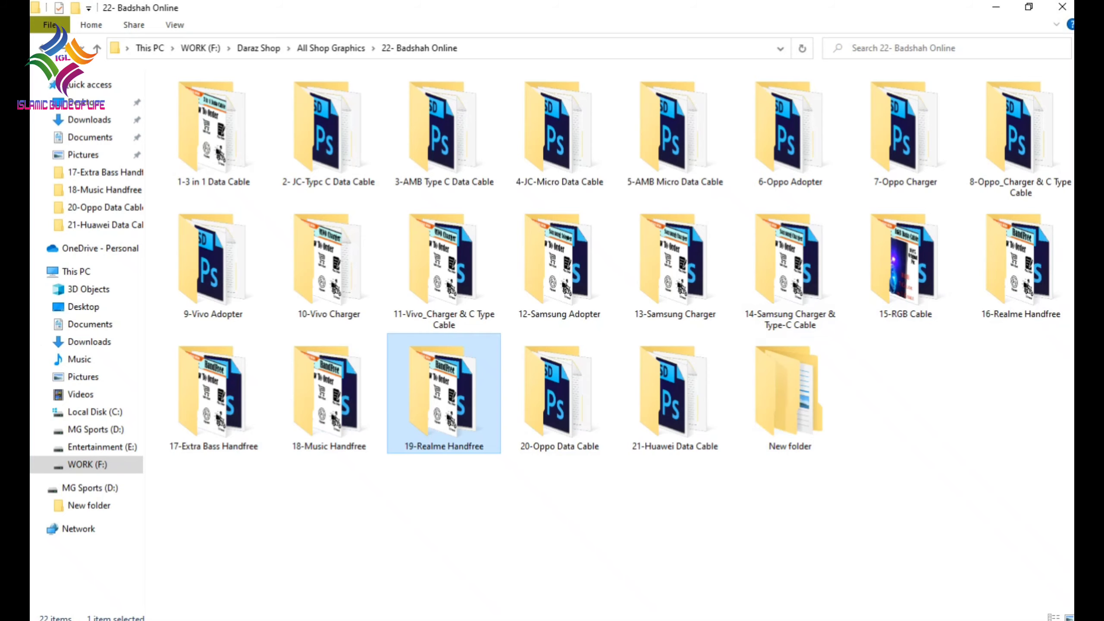
Step: Return to Daraz Seller Center and apply the entered price, promo price, quantity and SKU to all variants
click(500, 620)
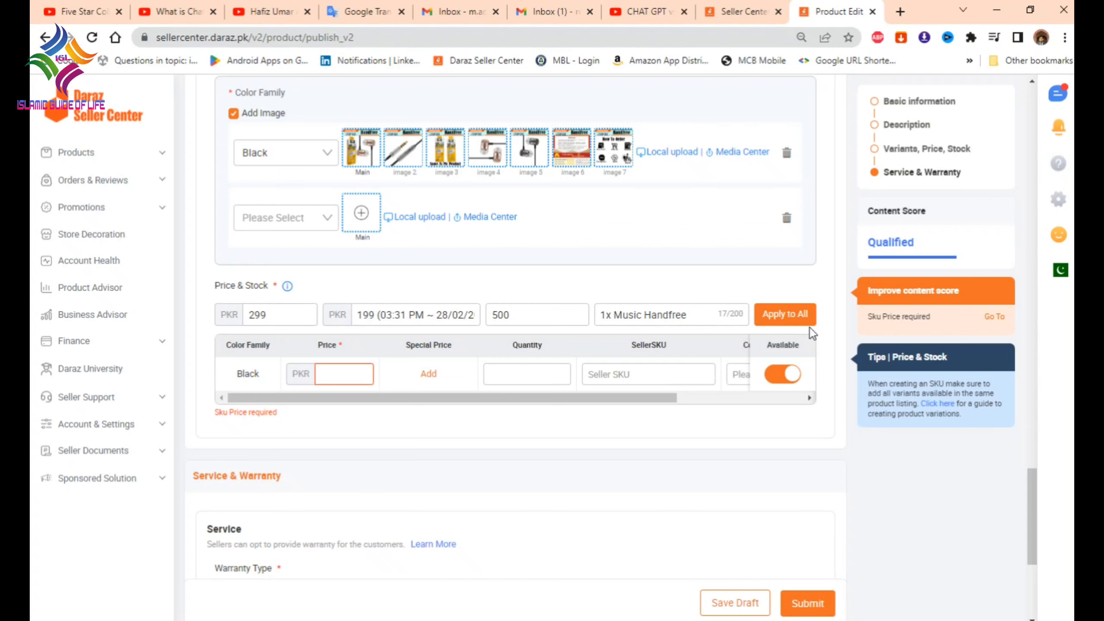
click(799, 320)
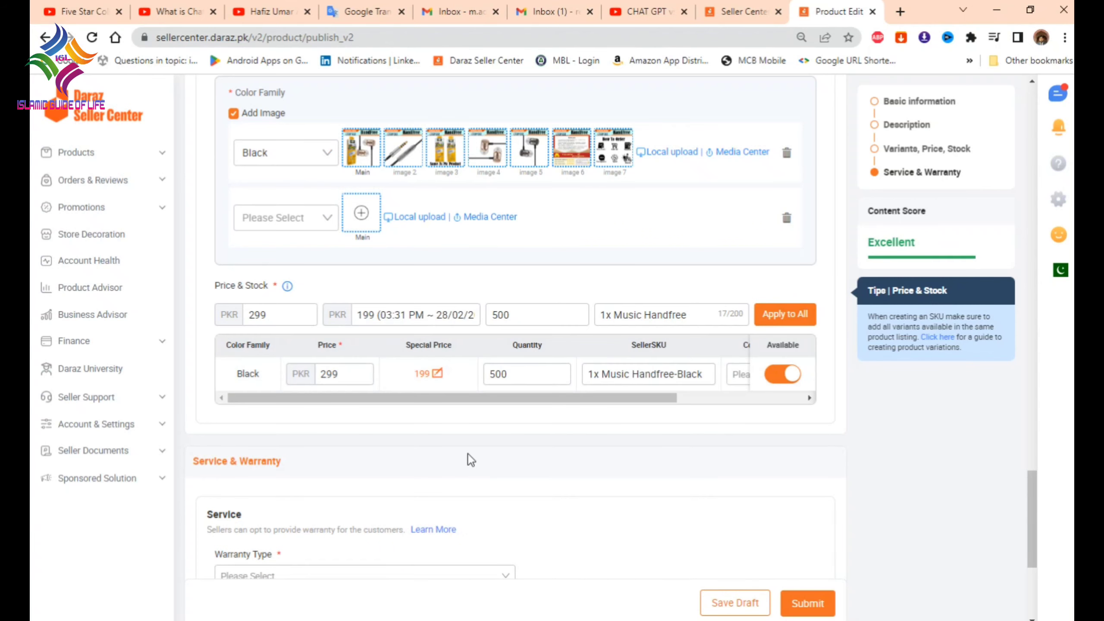
Step: Expand the additional service attributes under Service & Warranty and set the Warranty Type to No Warranty
scroll(471, 460, down, 5)
click(498, 344)
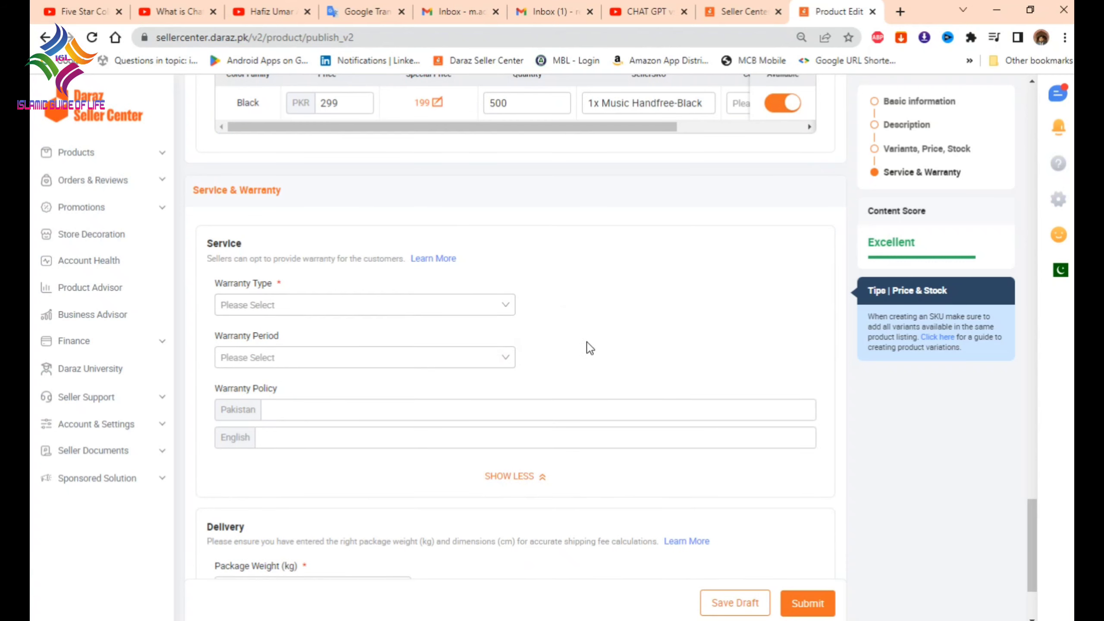
click(433, 307)
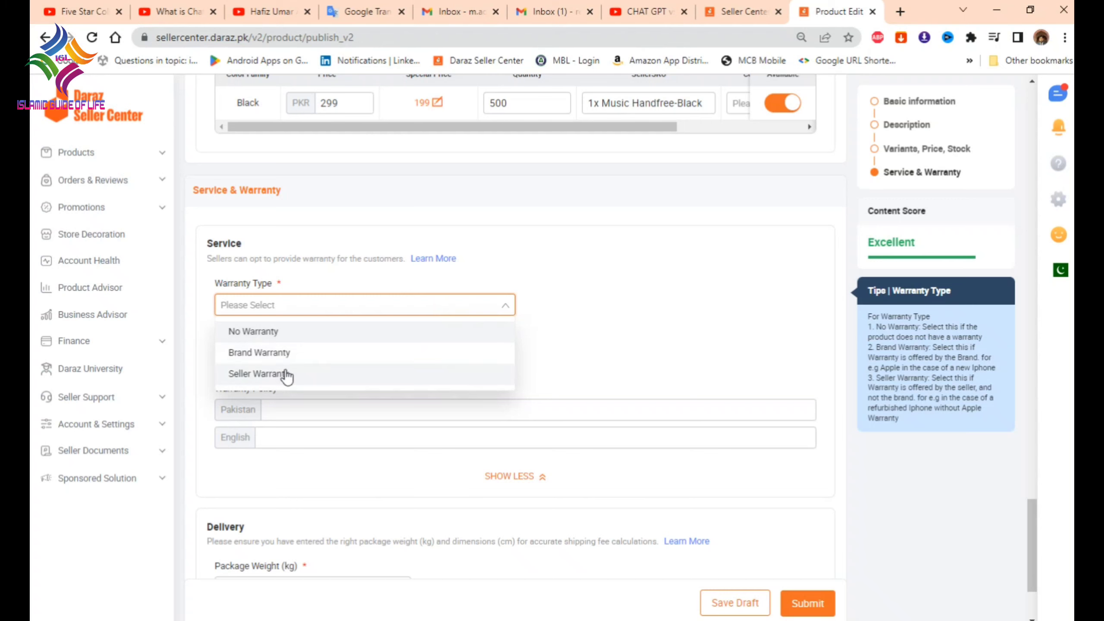
click(305, 332)
scroll(568, 346, down, 2)
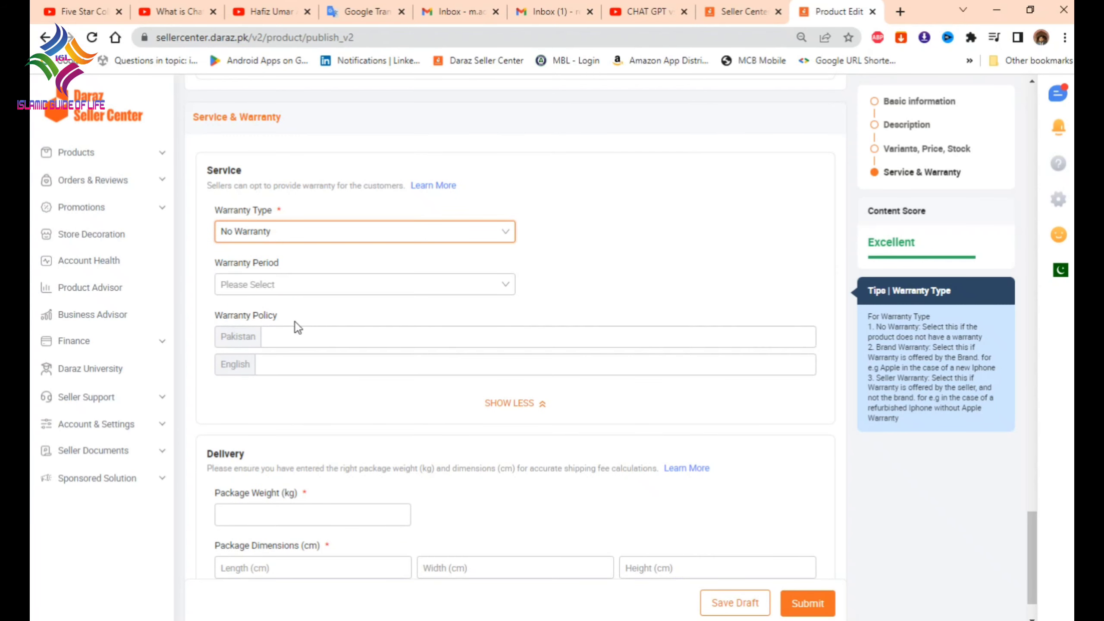
Step: Copy the Warranty Policy paragraph from 48-Hand Free.txt in Notepad into the listing's Pakistan and English Warranty Policy fields in Daraz Seller Center
key(alt+Tab)
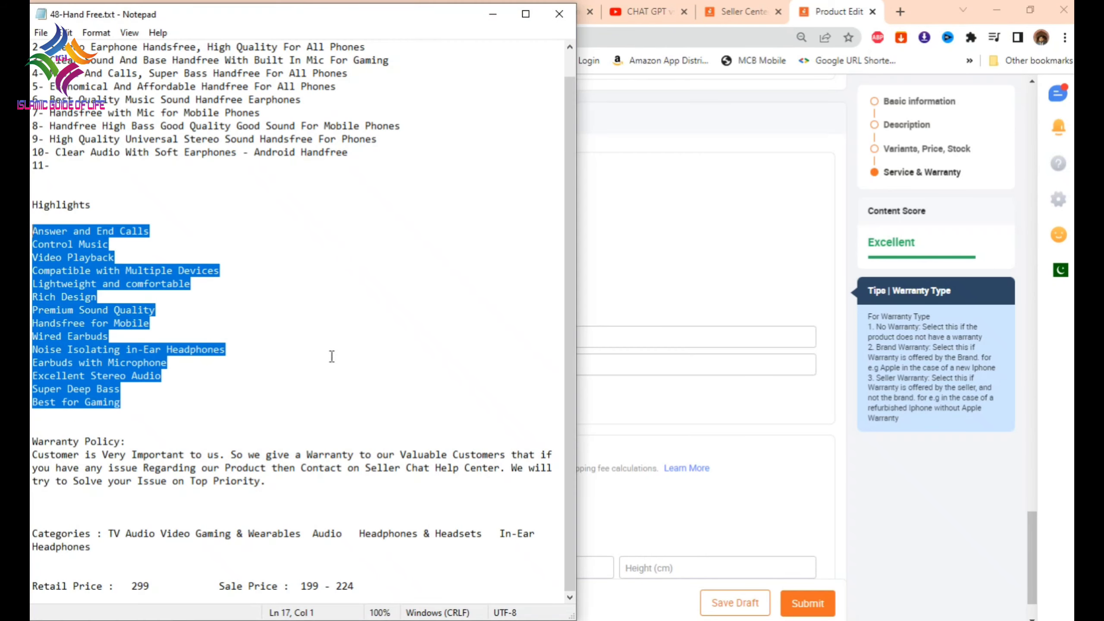
drag(267, 482, 32, 456)
key(ctrl+c)
click(900, 522)
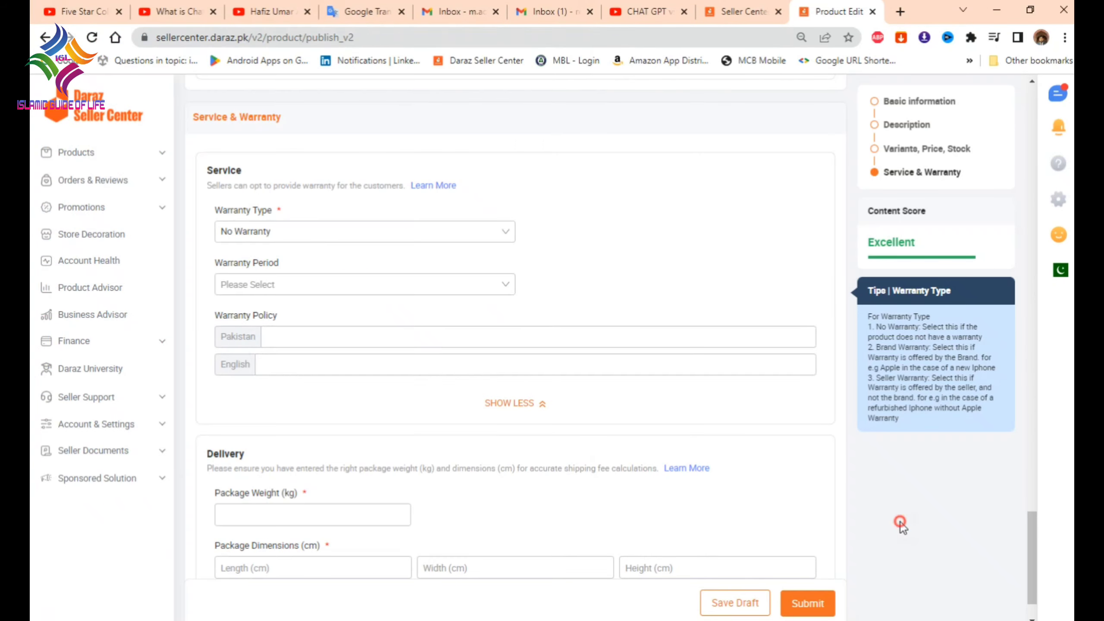
click(424, 338)
key(ctrl+v)
click(424, 363)
key(ctrl+v)
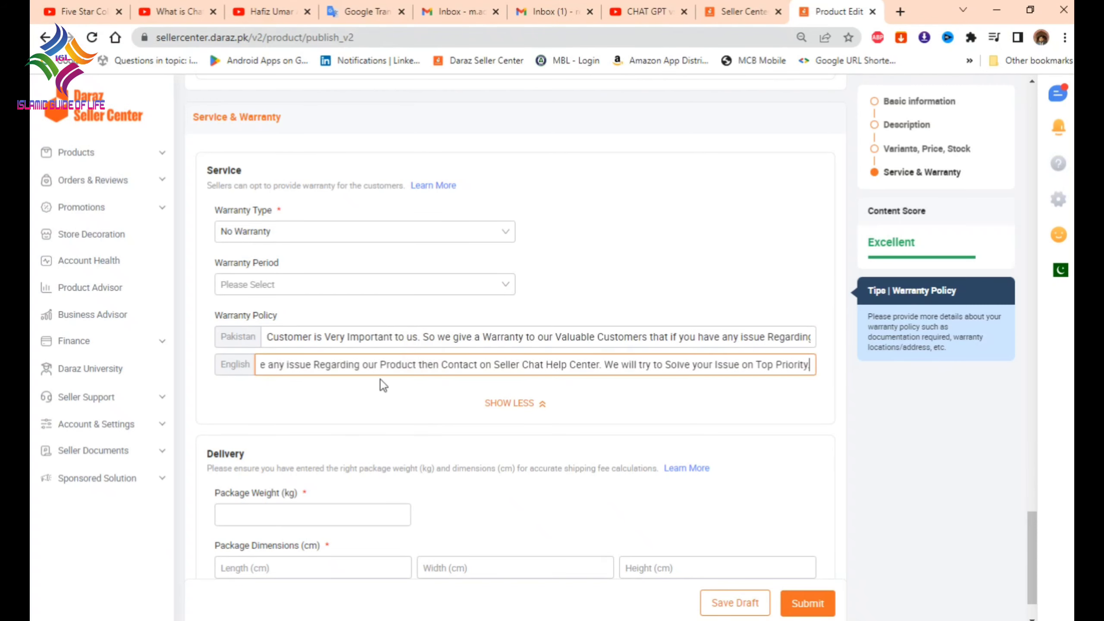
Step: Set the Package Weight in the Delivery section to 0.15 kg
scroll(521, 382, down, 2)
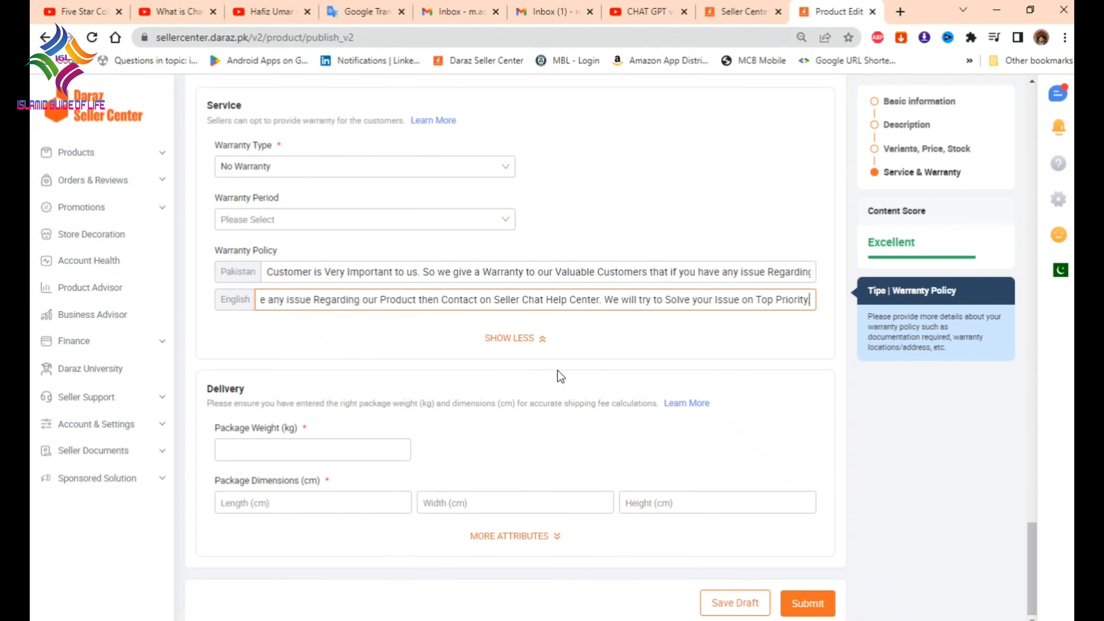
click(493, 428)
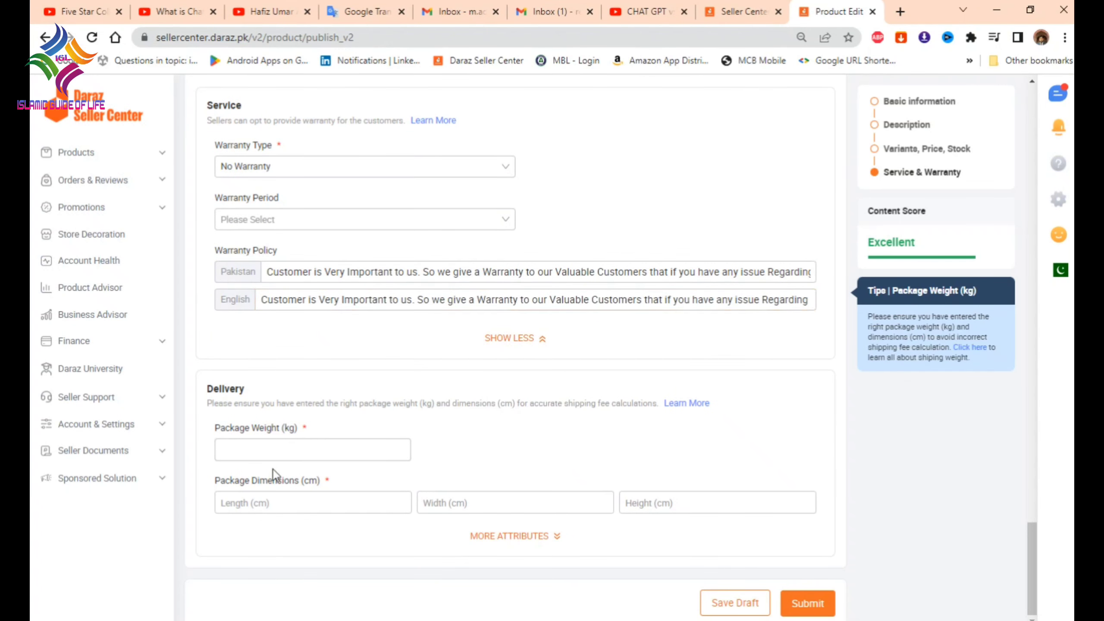
click(318, 449)
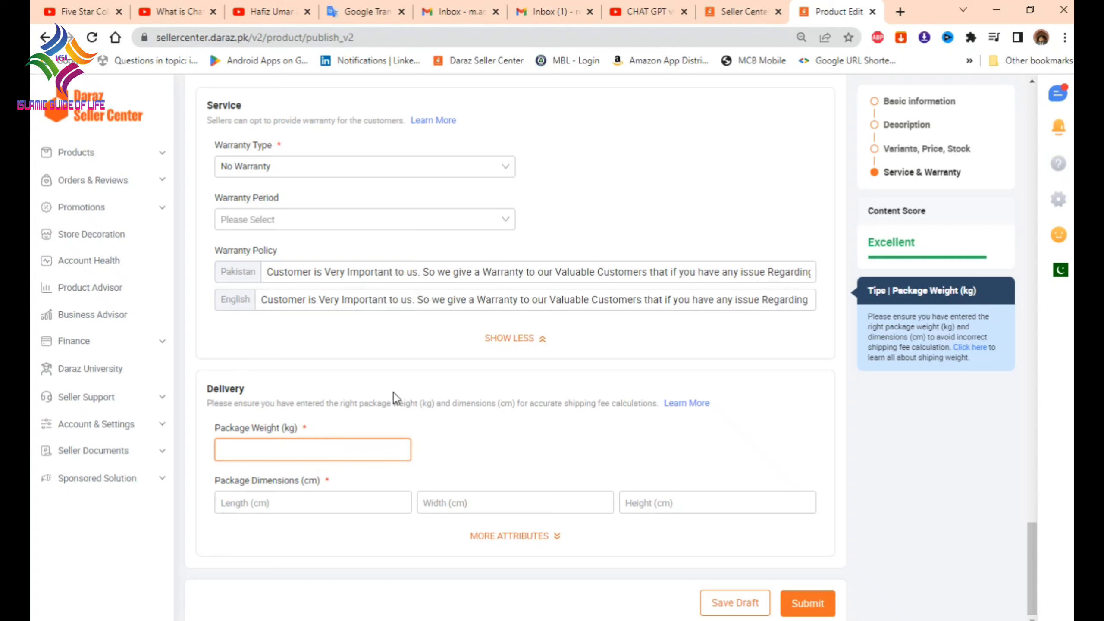
text(0.15)
Step: Set the Package Dimensions to 15 cm length, 10 cm width and 5 cm height
click(331, 504)
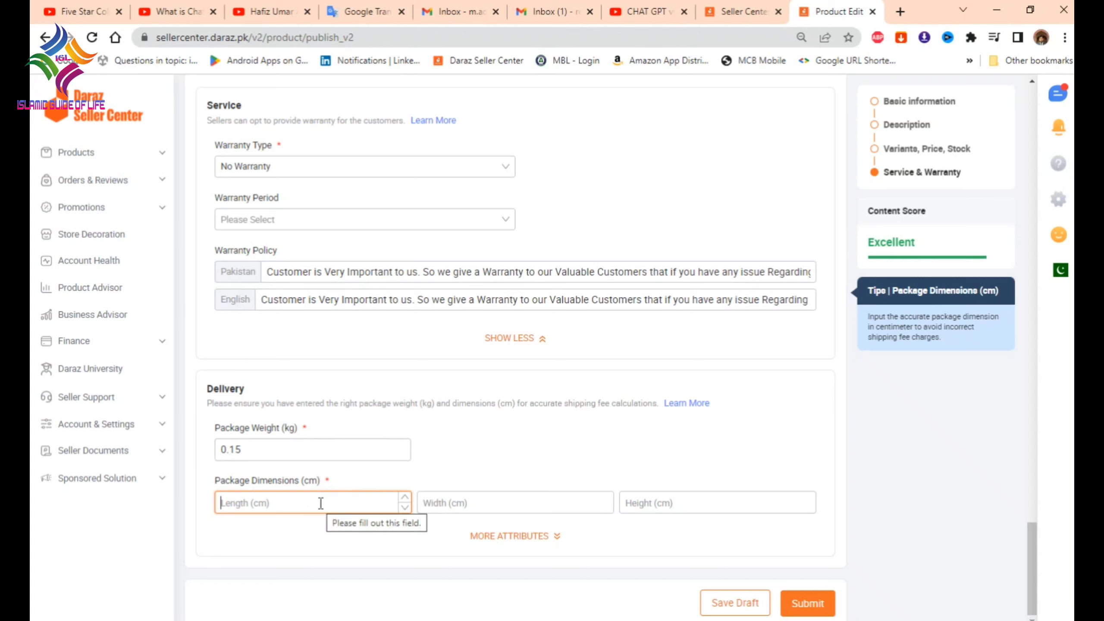
text(15)
key(Tab)
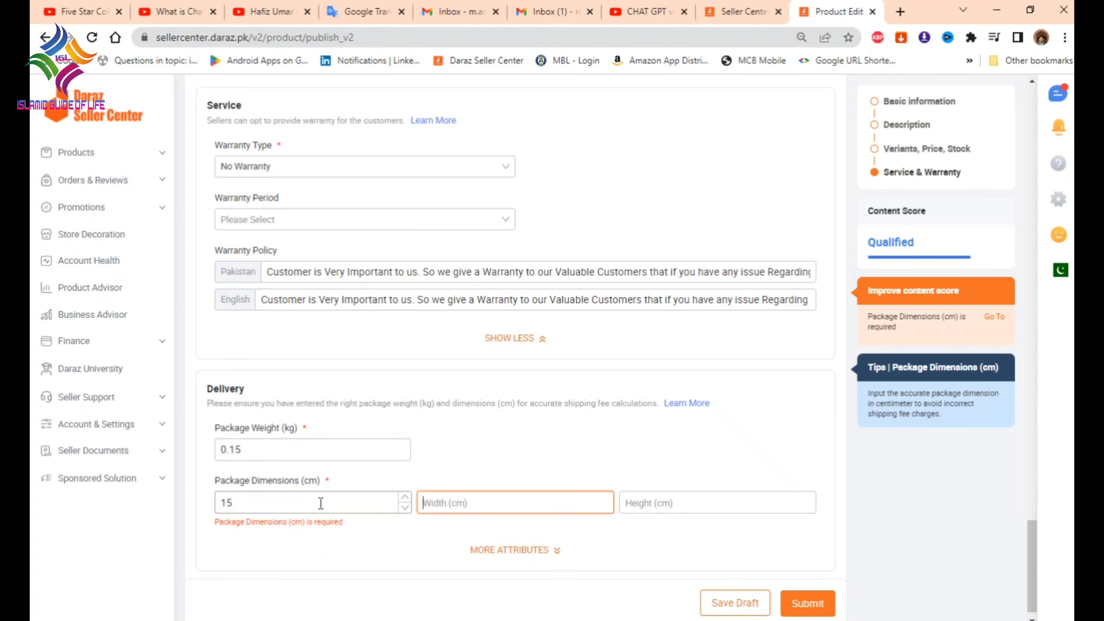
text(10)
key(Tab)
text(5)
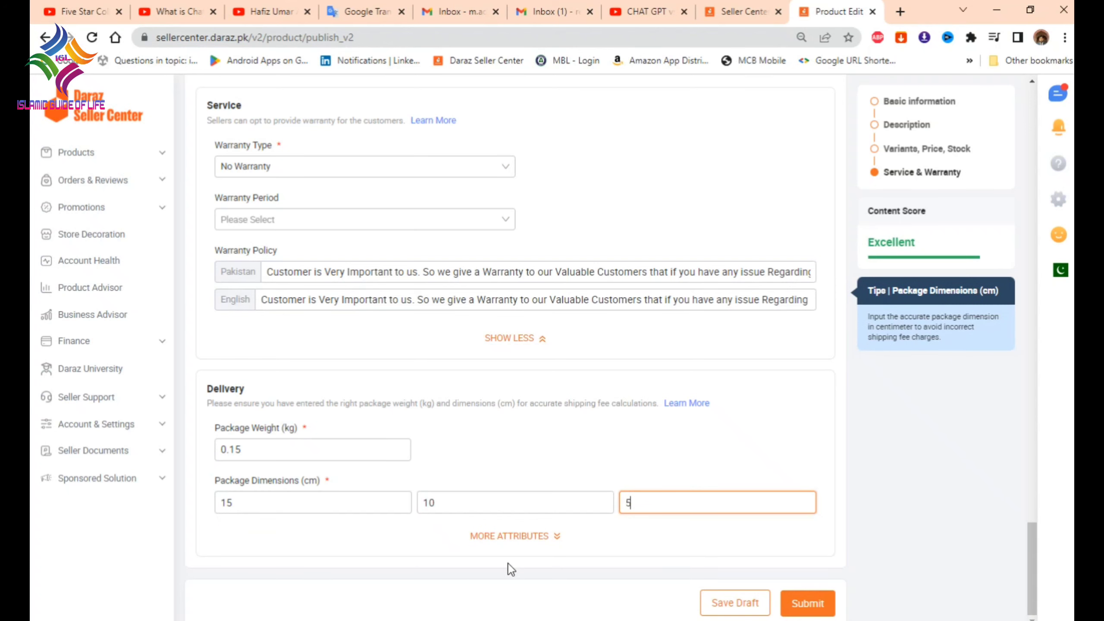
Step: Expand the additional delivery attributes to reach the Dangerous Goods options
click(526, 540)
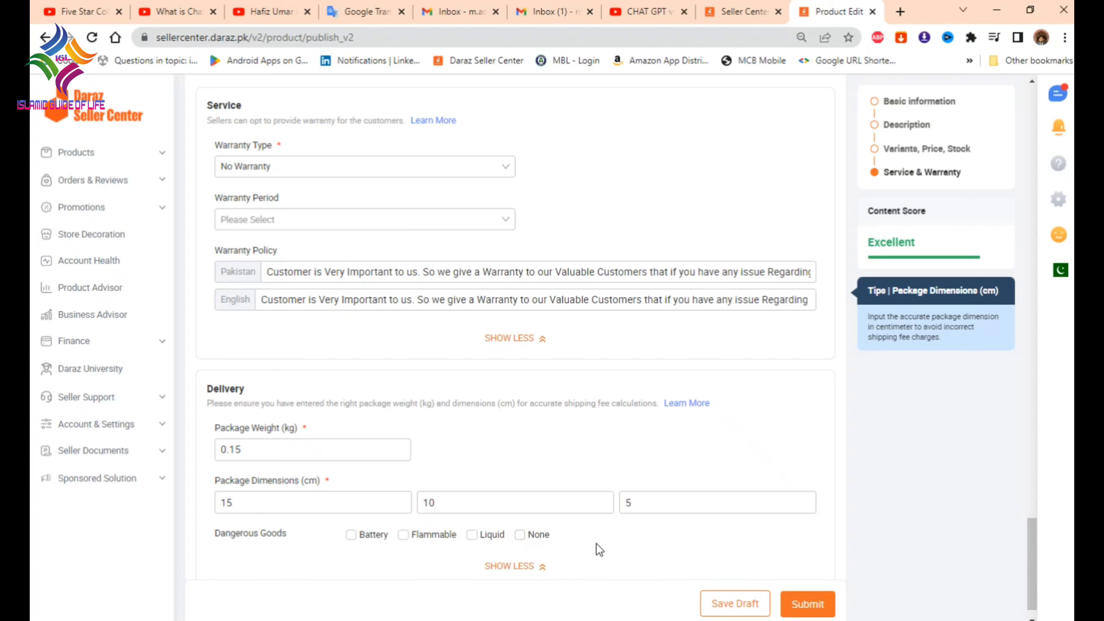
scroll(597, 544, down, 1)
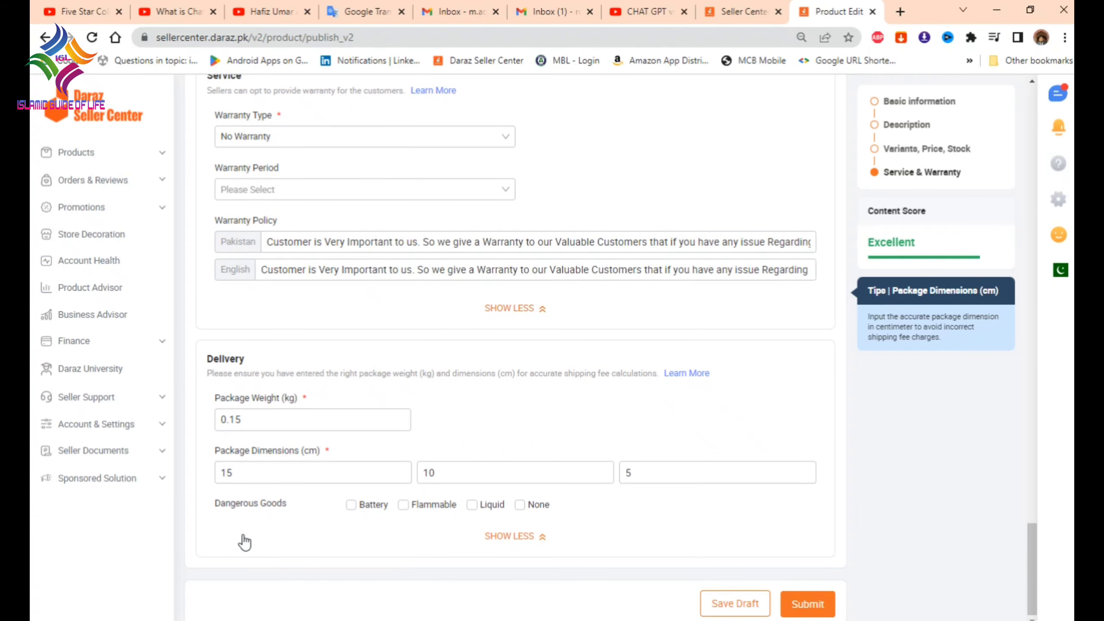